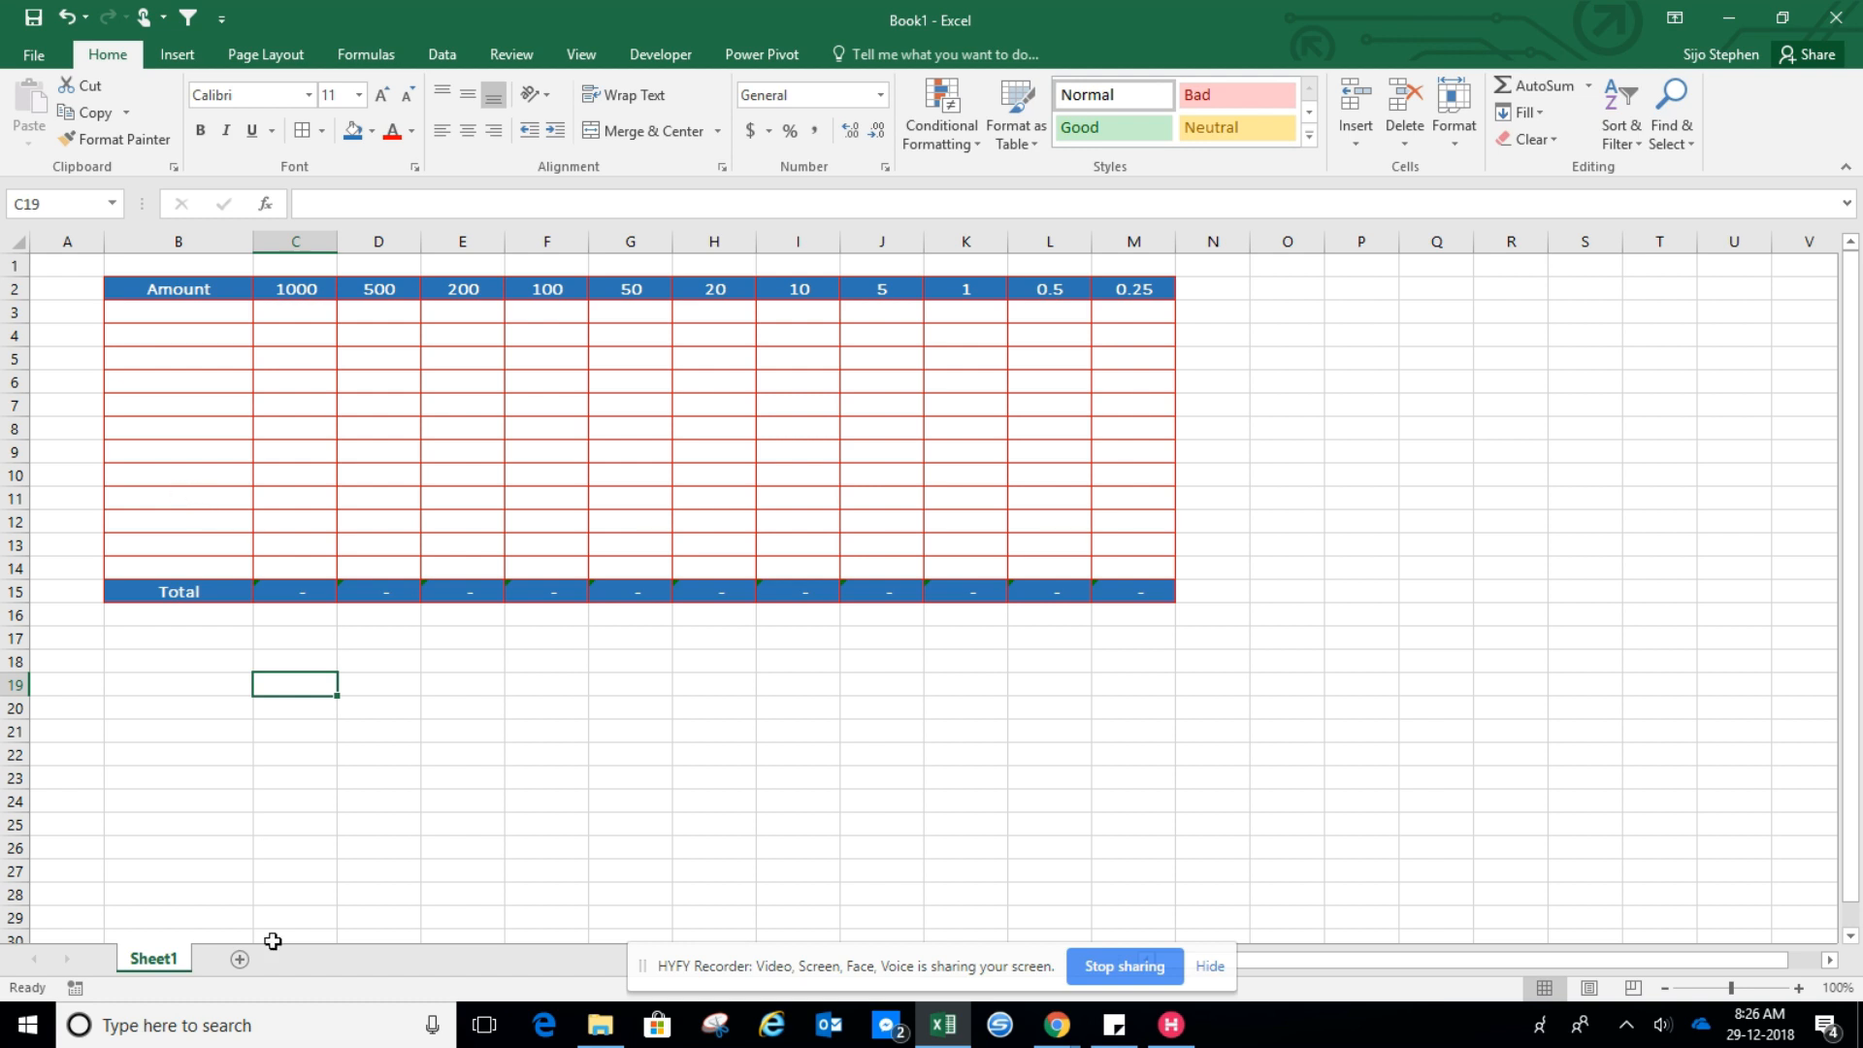
# Enter the formula =INT(B3) in the first cell under the 1000 denomination
pyautogui.click(271, 306)
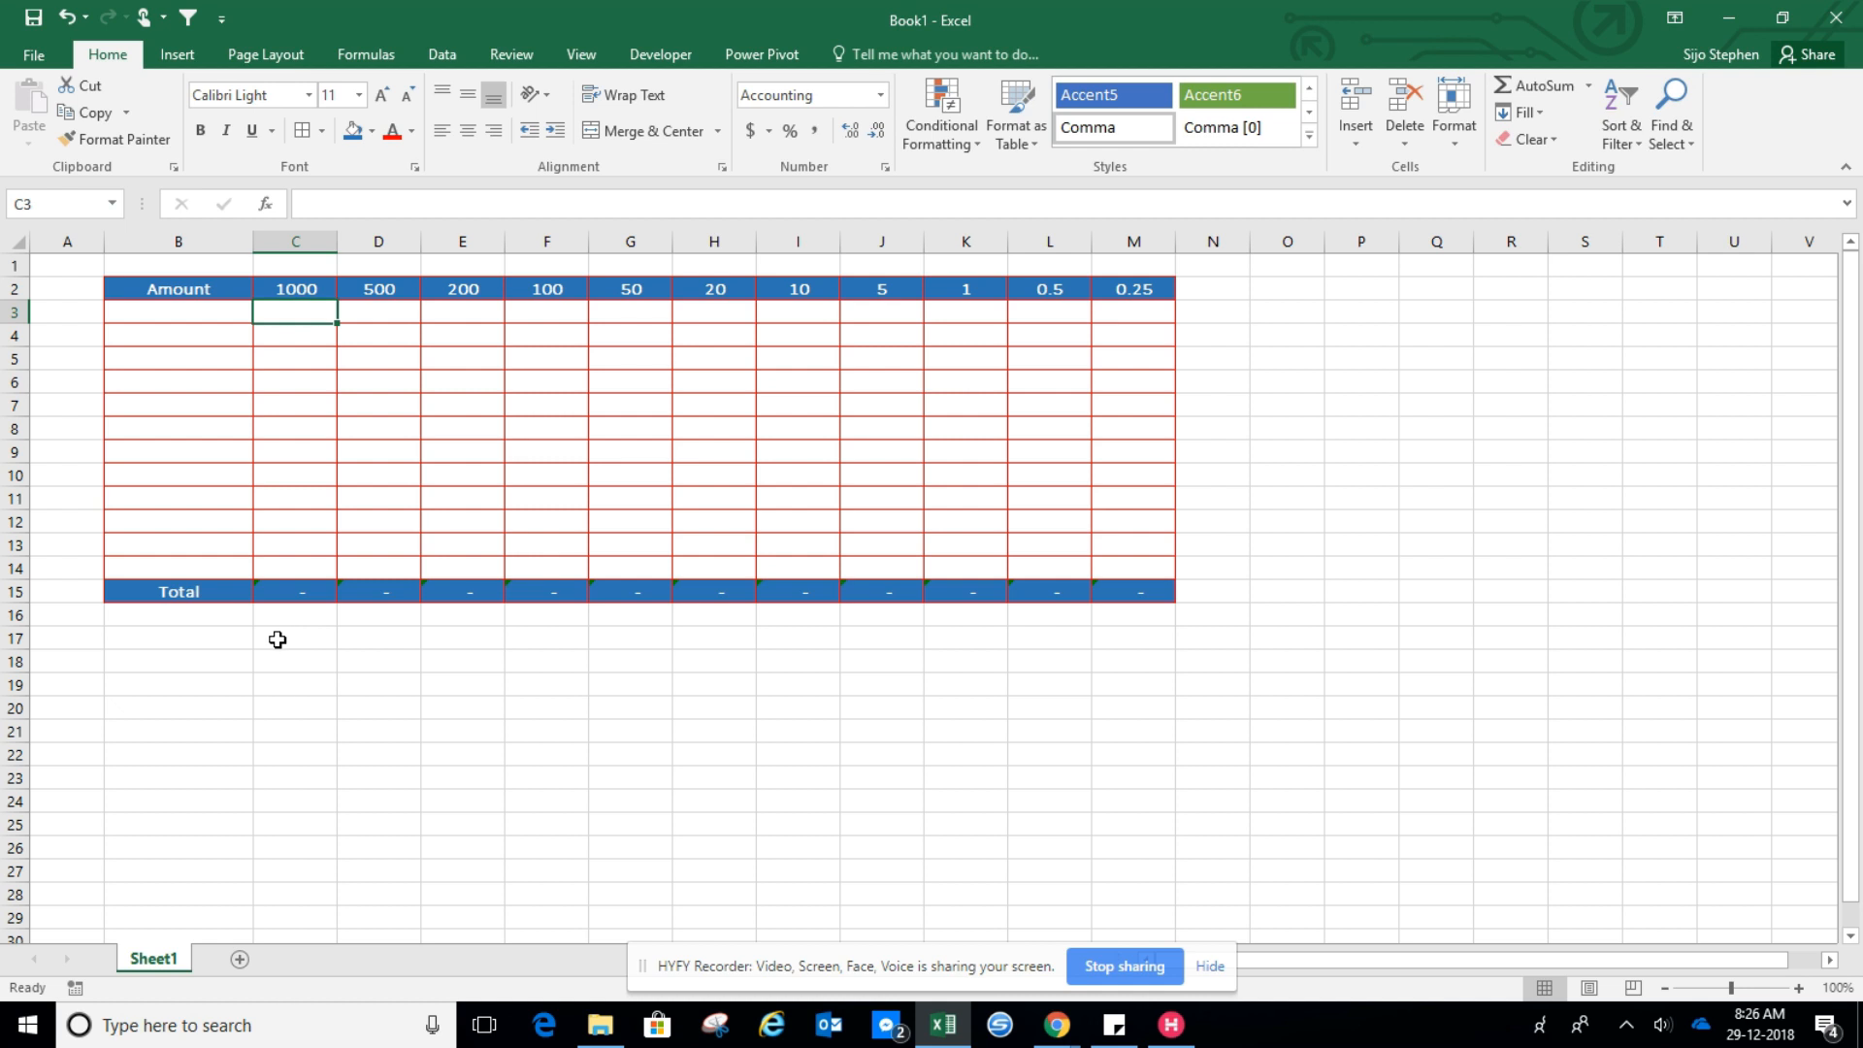
pyautogui.click(243, 708)
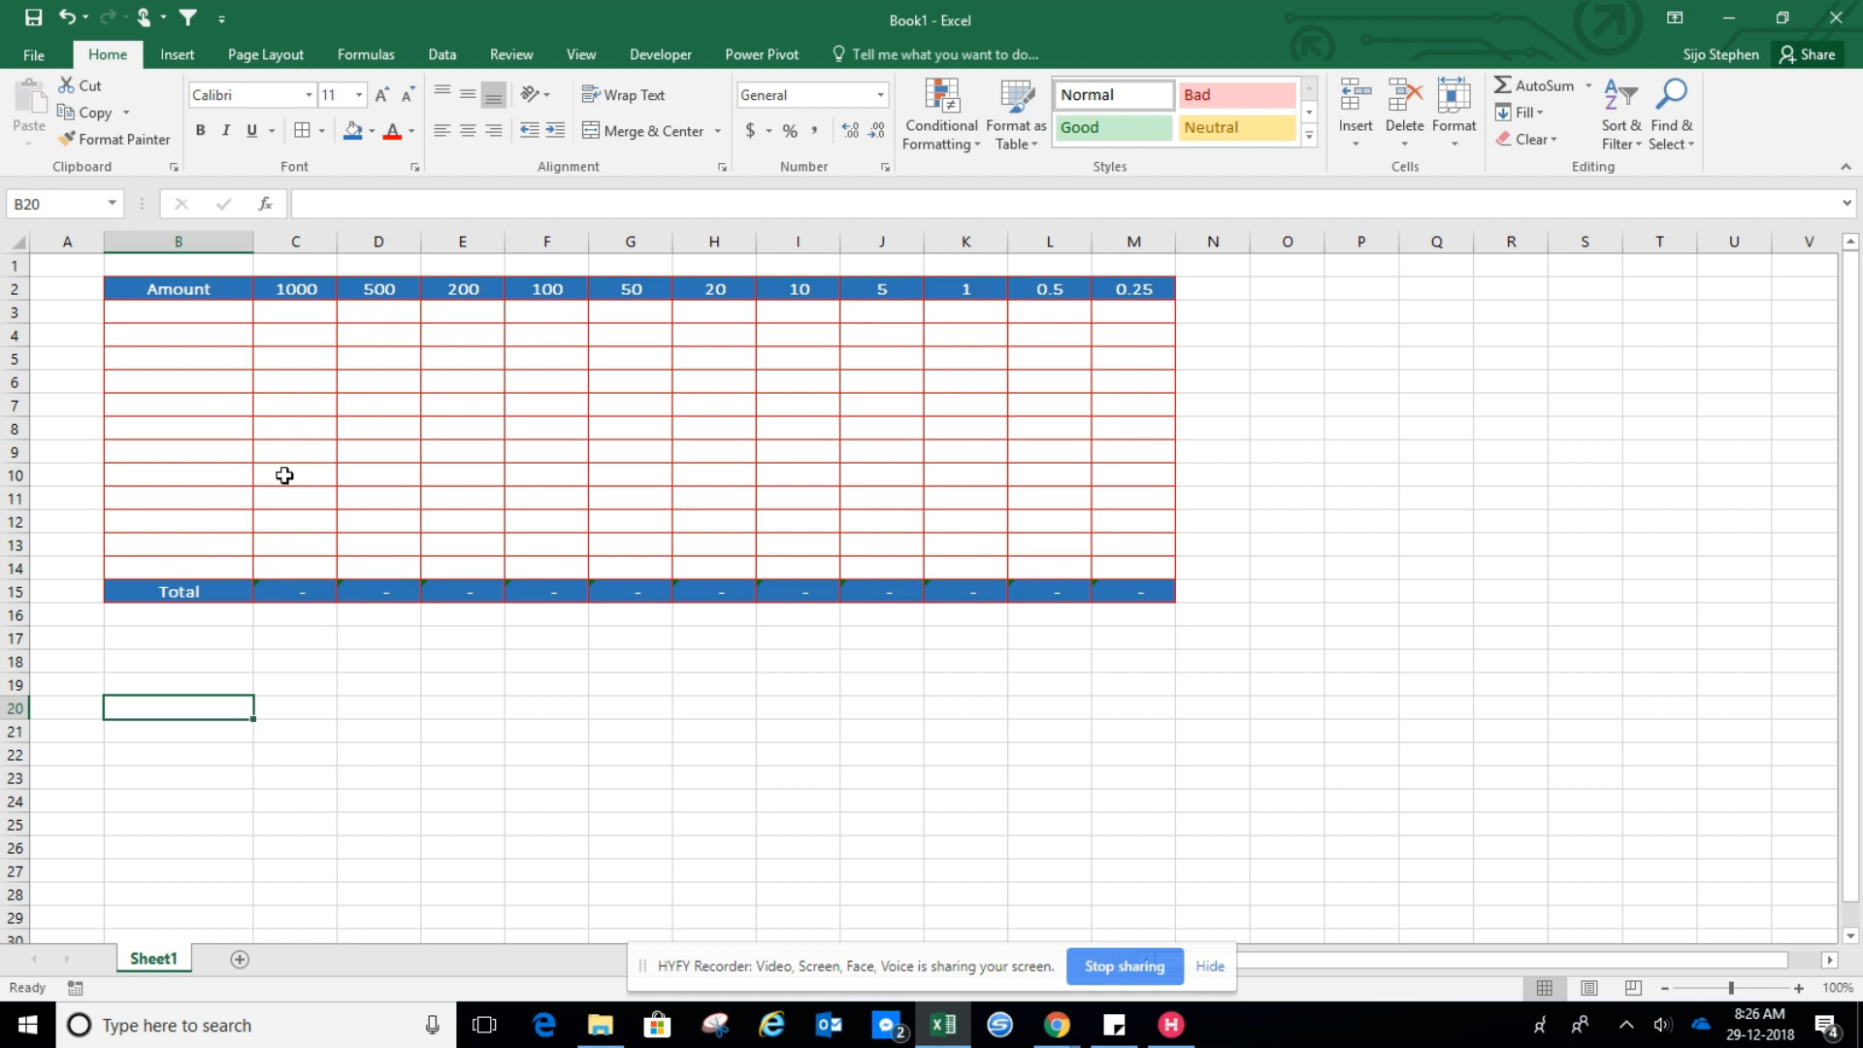
pyautogui.click(263, 314)
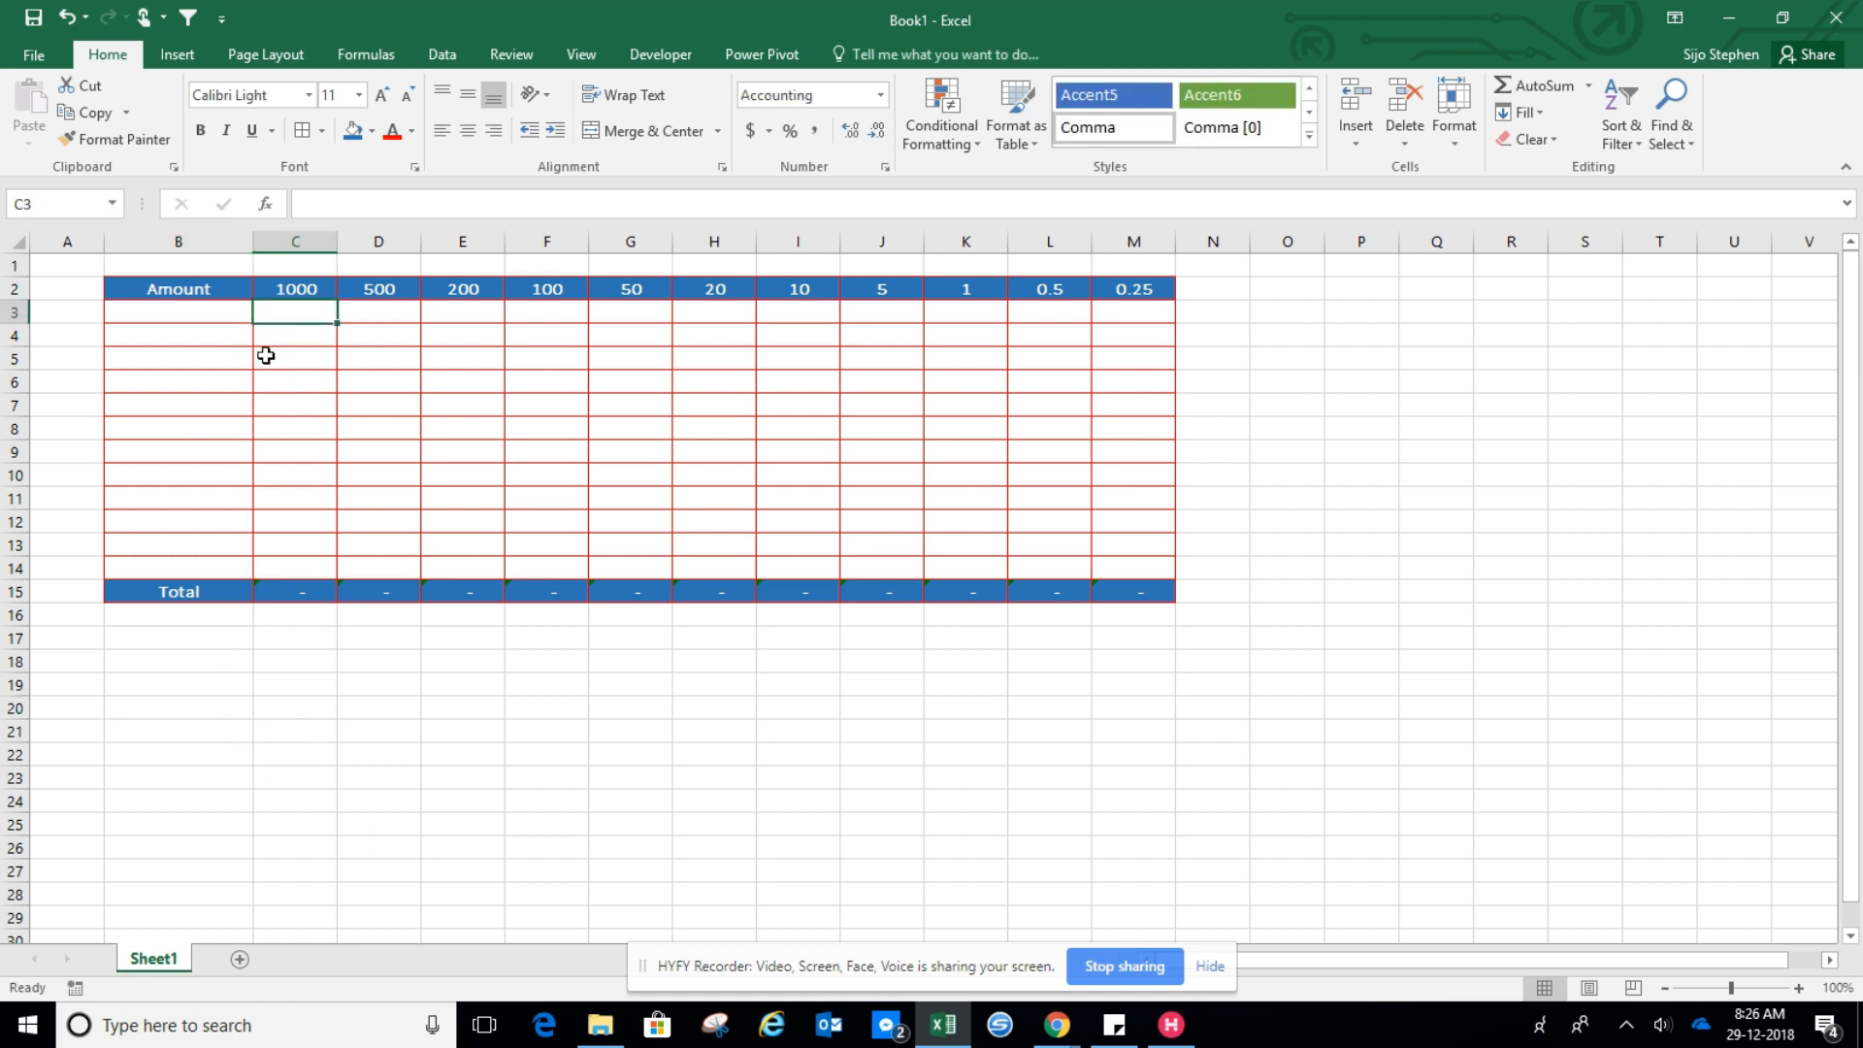
pyautogui.write('=int')
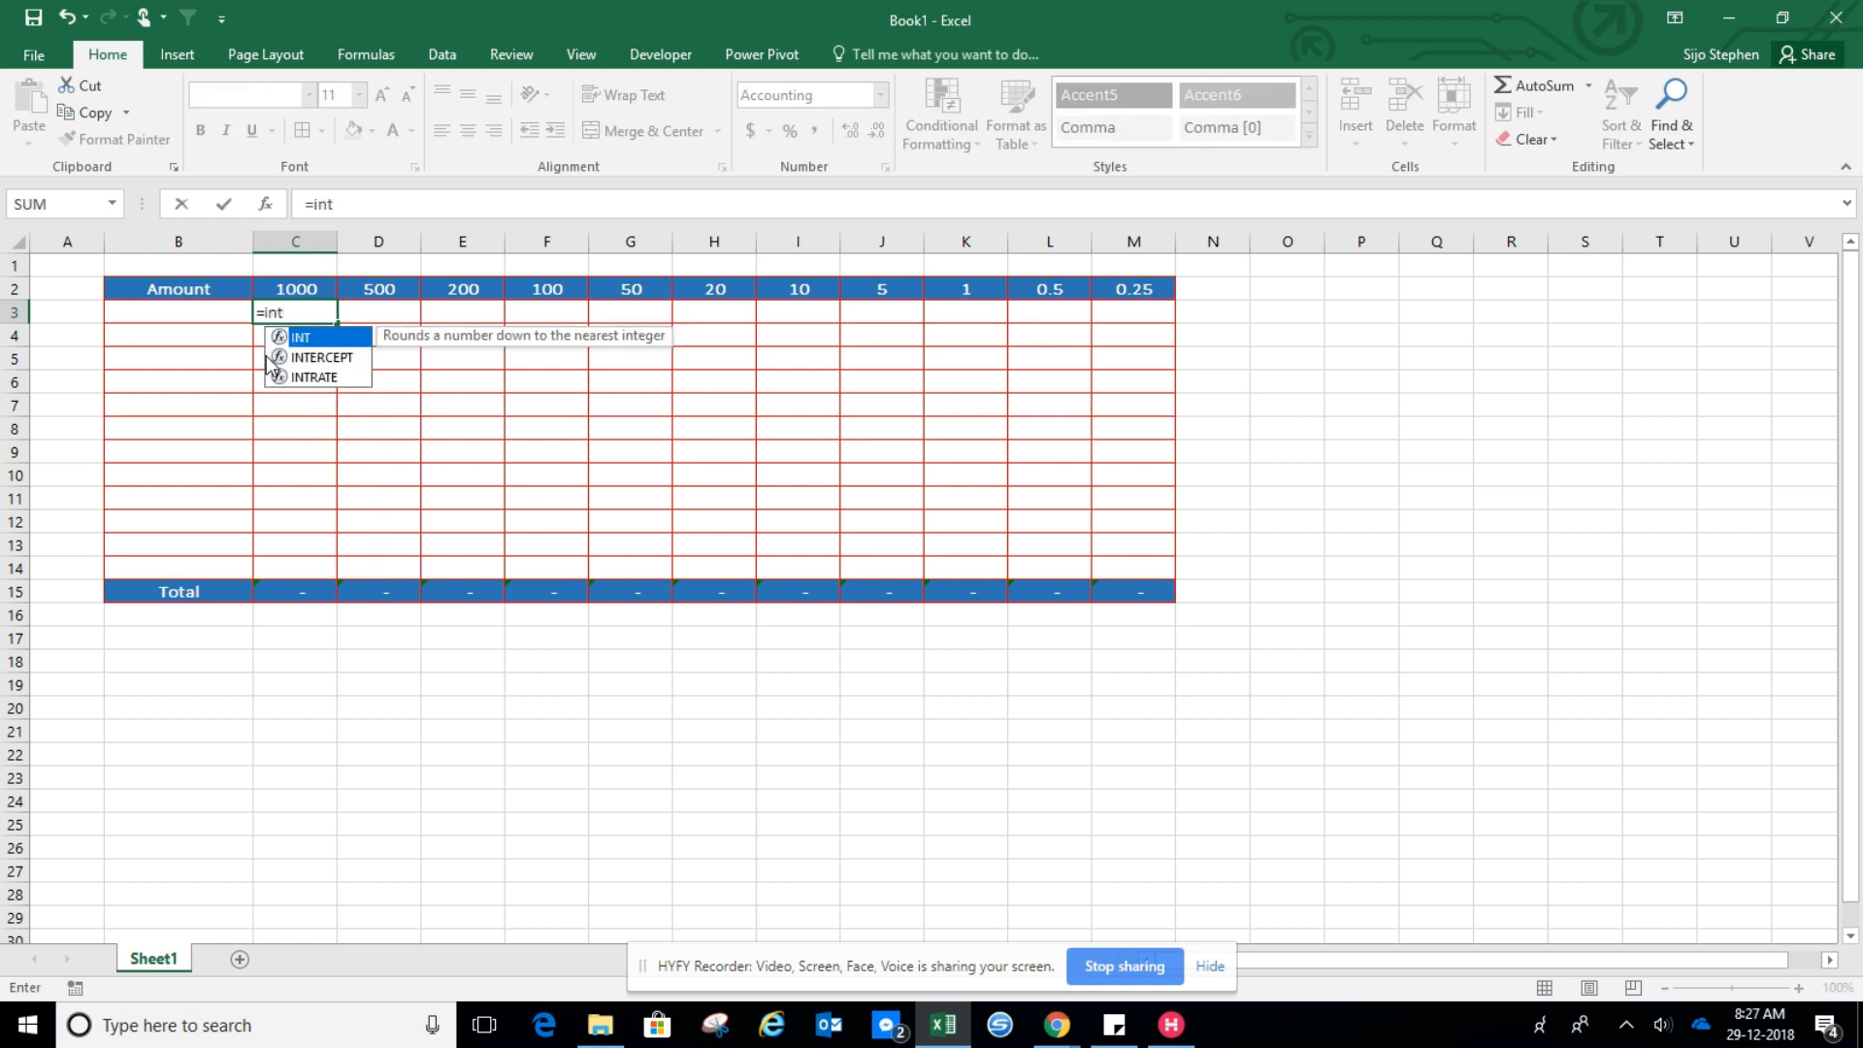
pyautogui.write('(')
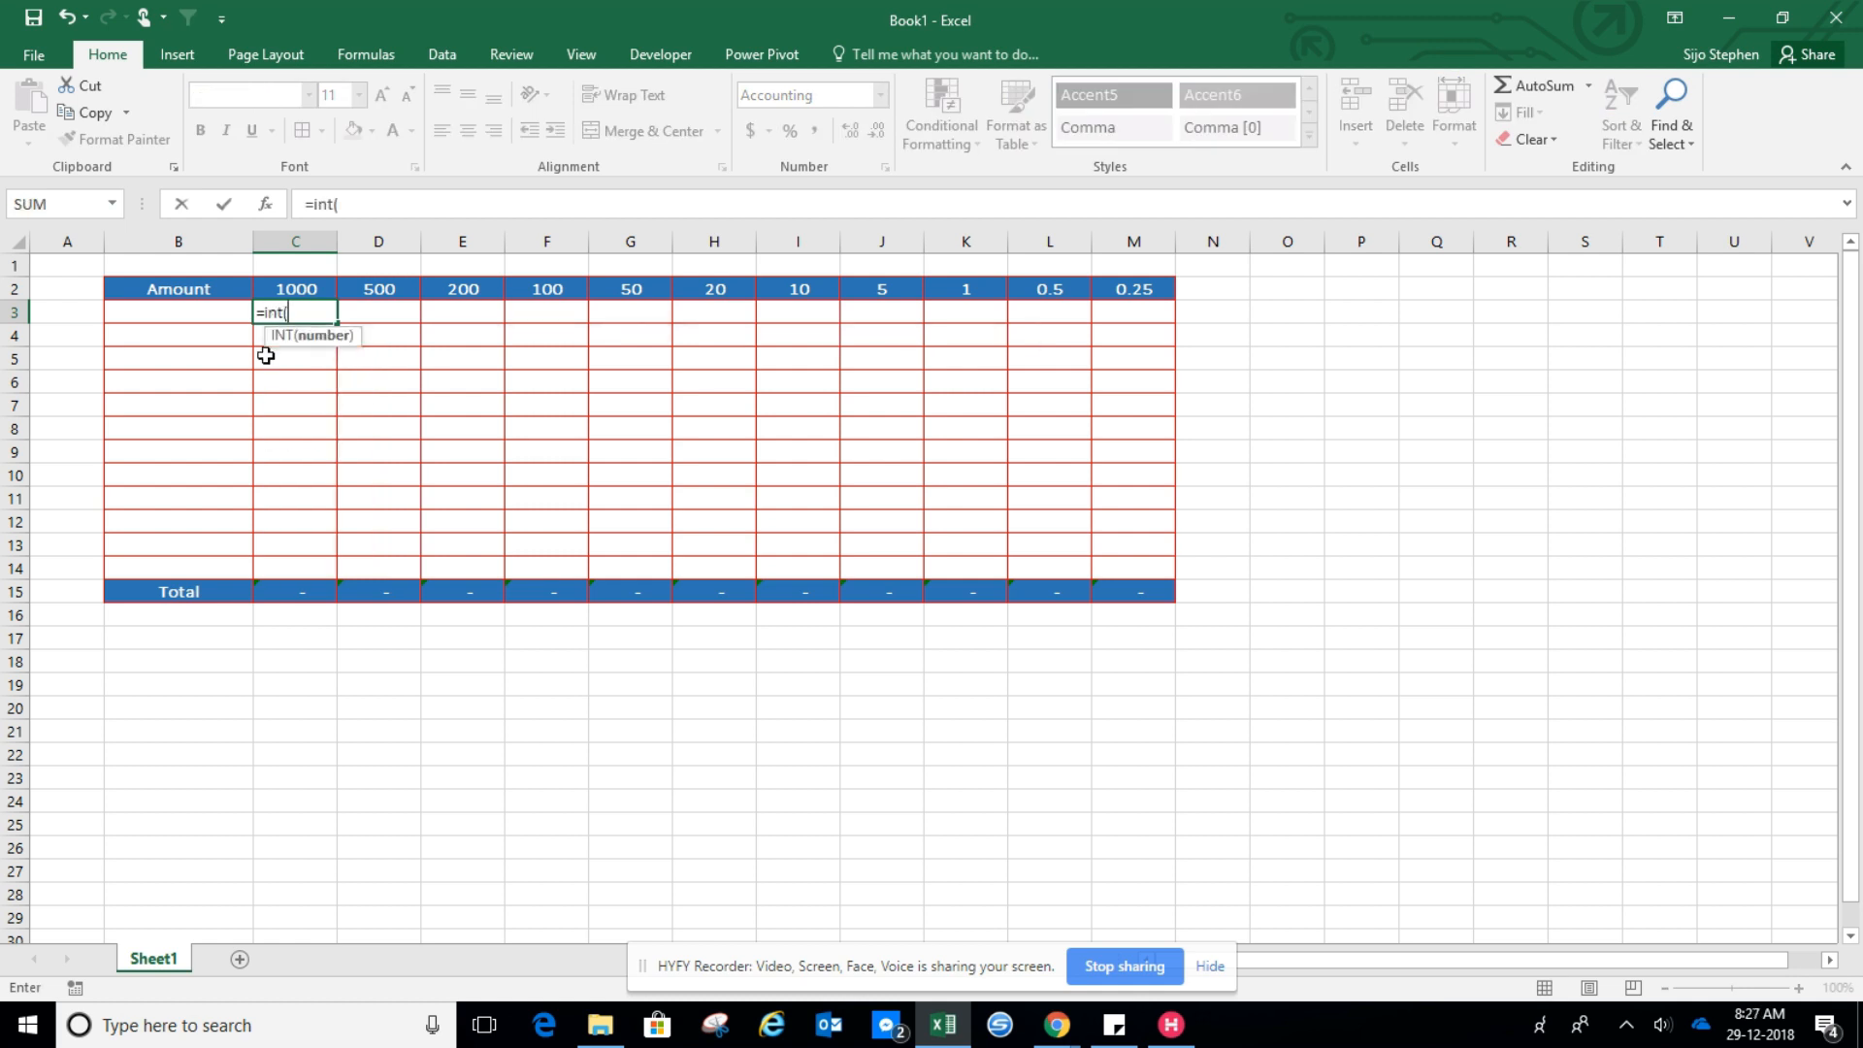
pyautogui.click(187, 324)
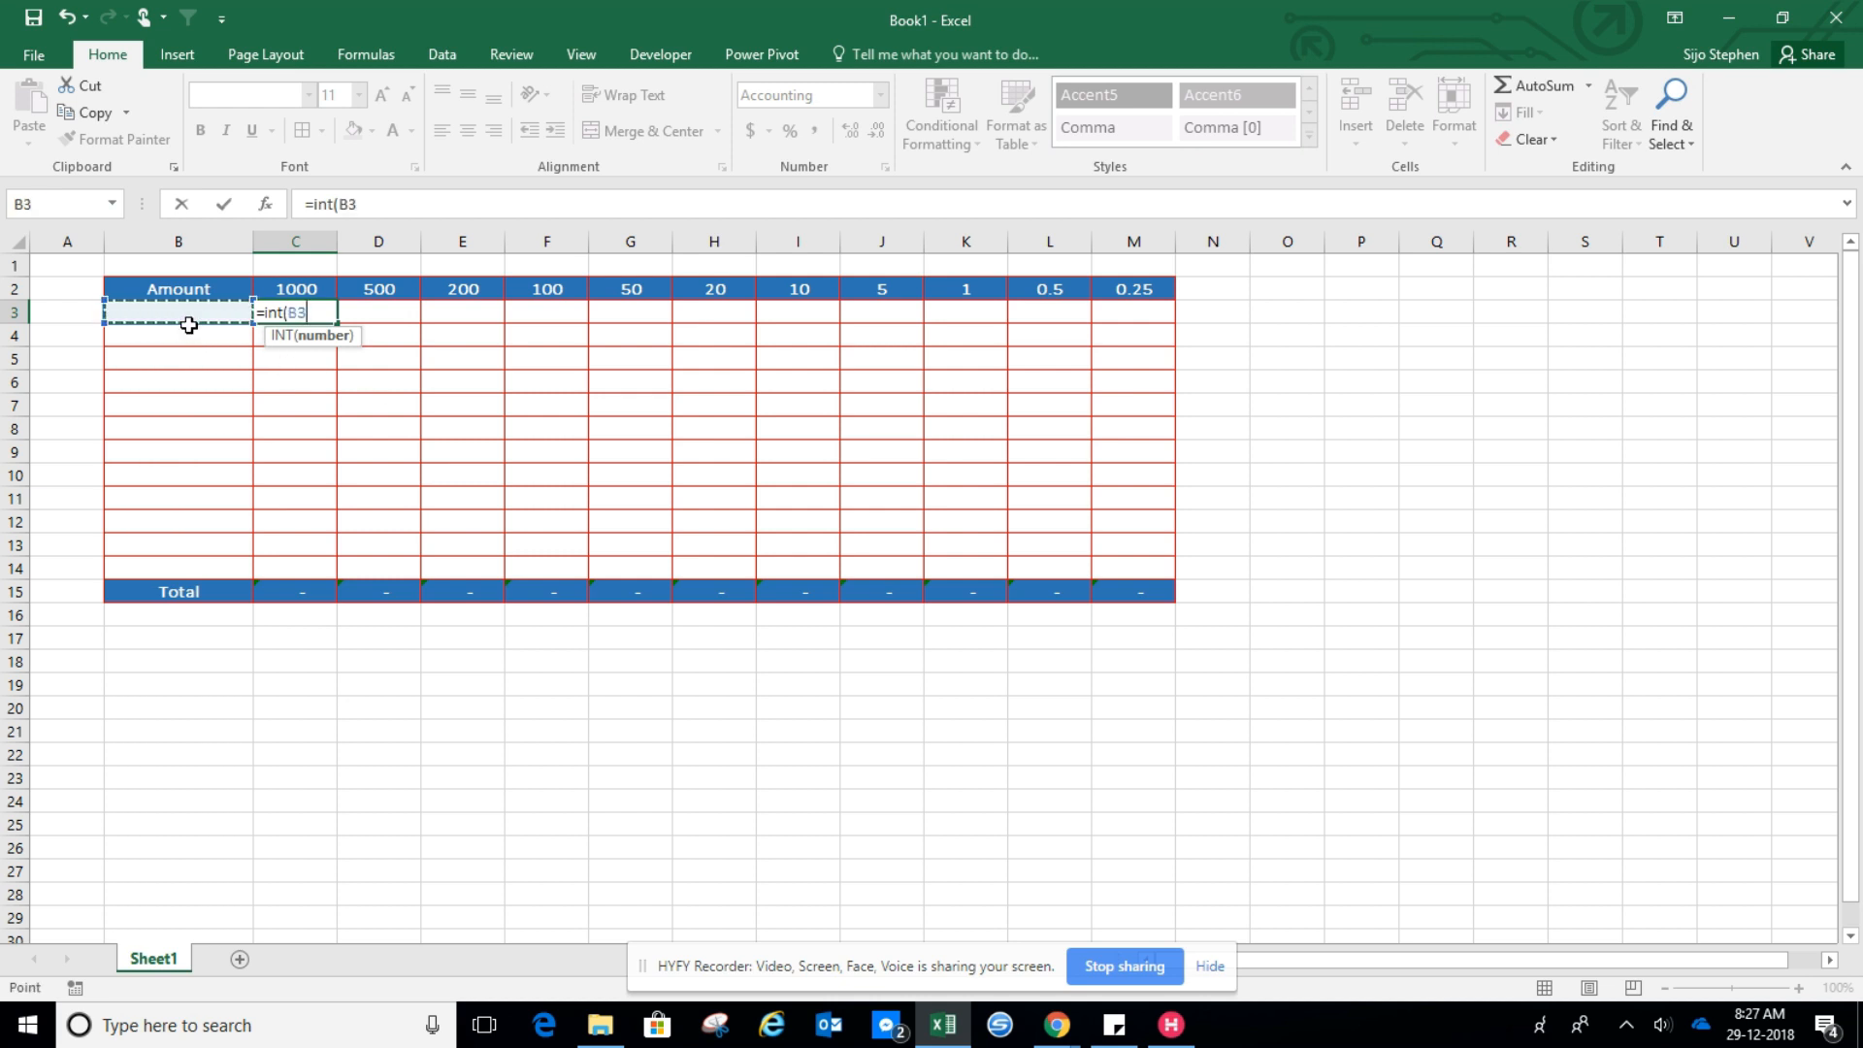
pyautogui.write(')')
pyautogui.press('Return')
# Enter 123.34 as the first amount in B3
pyautogui.click(188, 326)
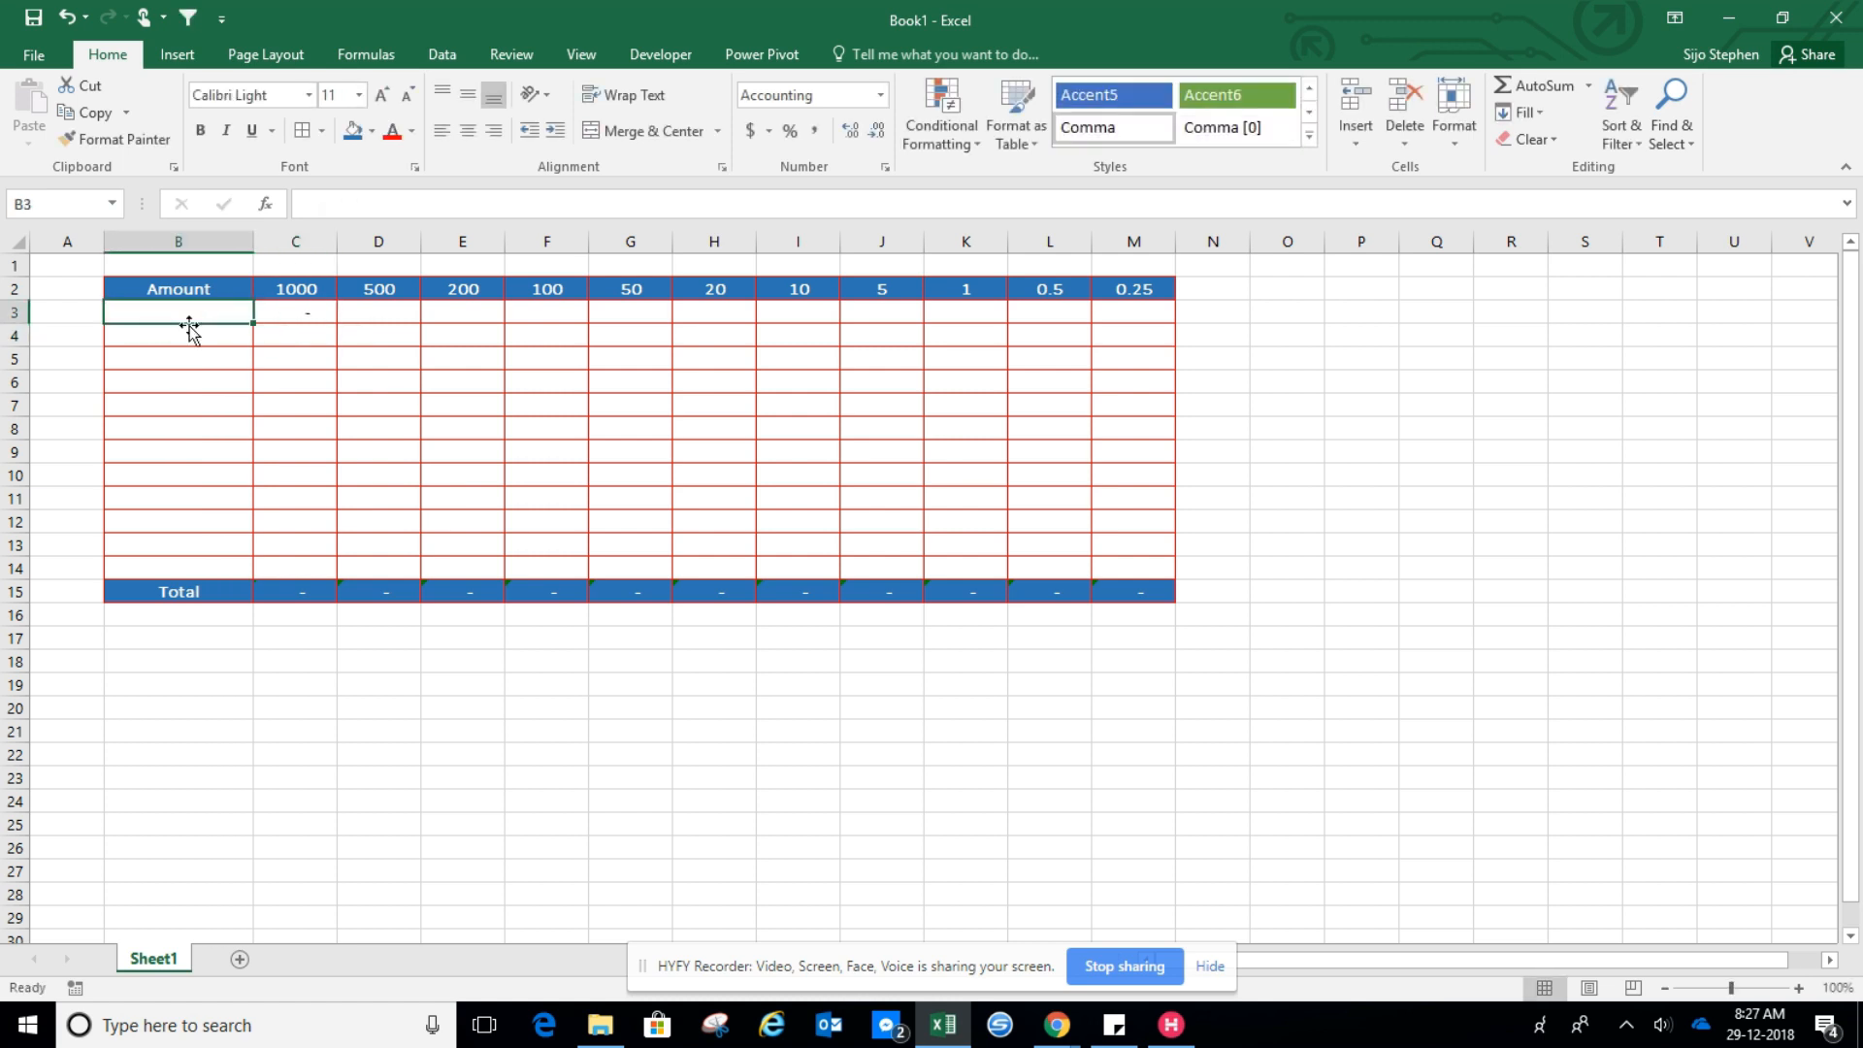
pyautogui.write('123.')
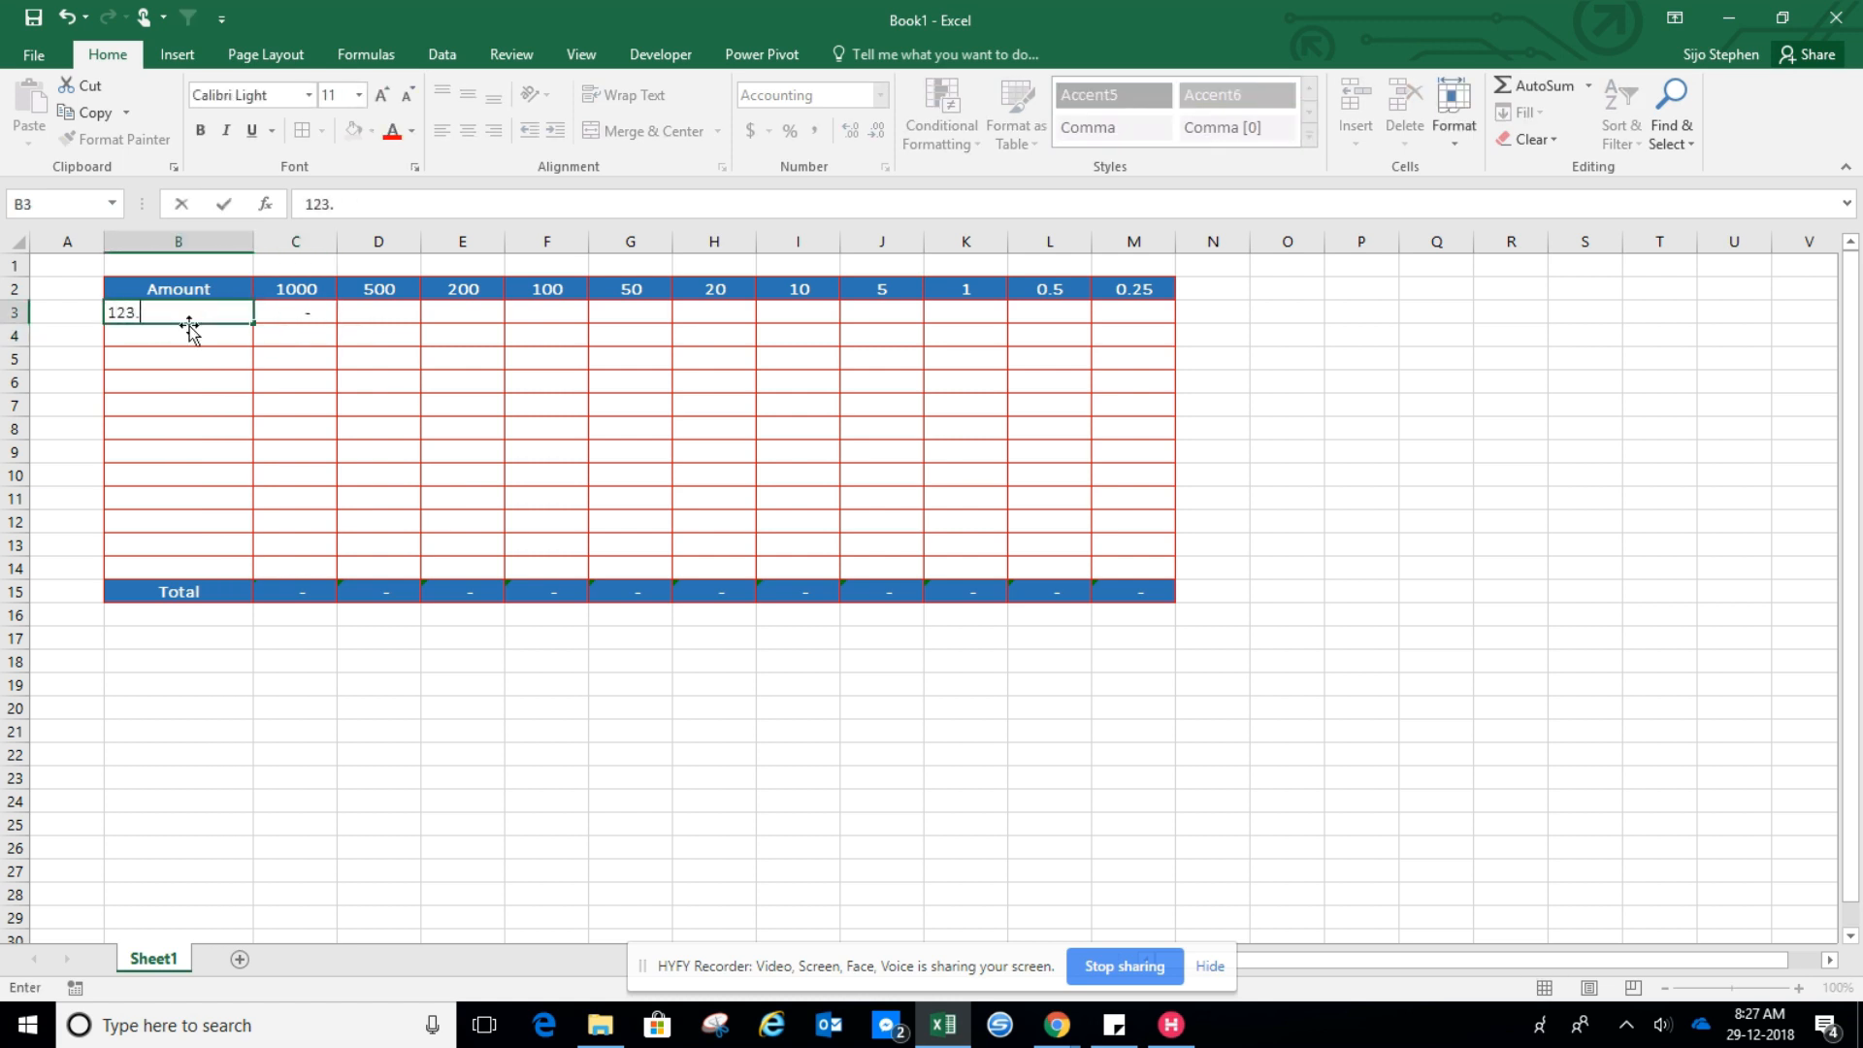
pyautogui.write('34')
pyautogui.press('Return')
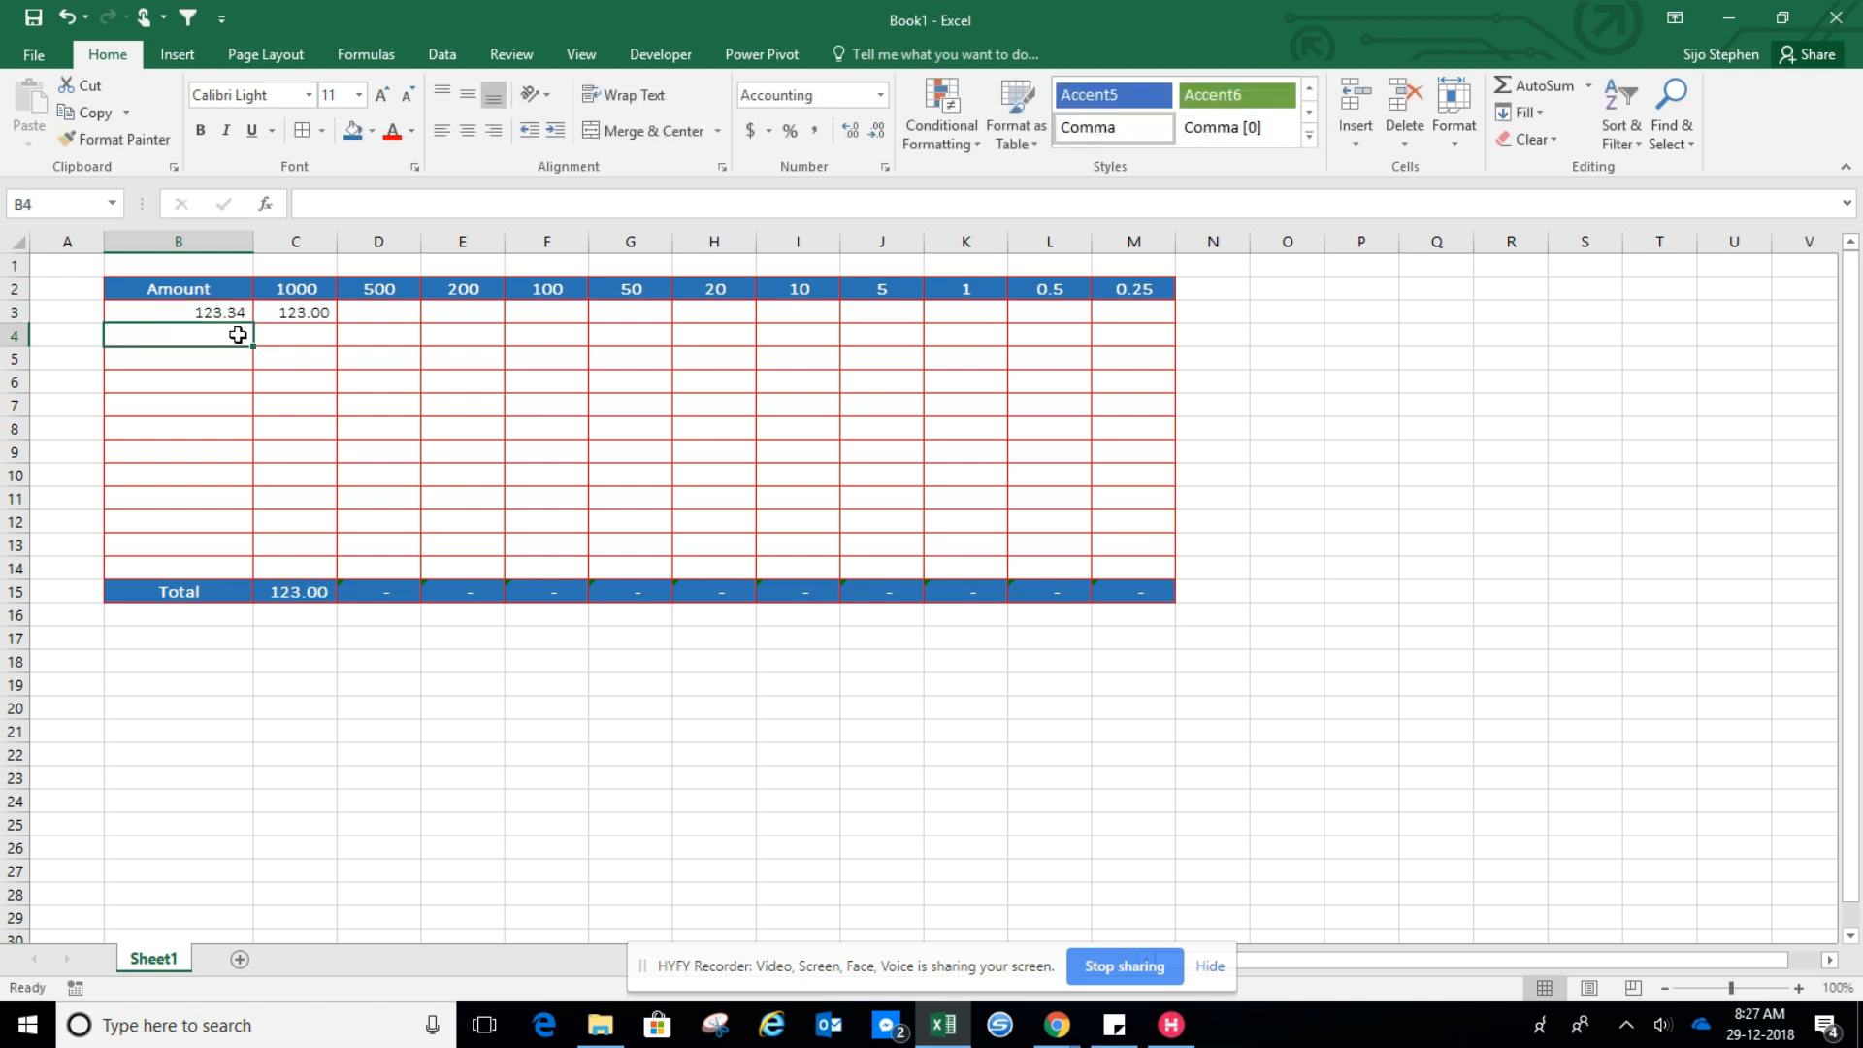
# Change the C3 formula to divide the amount by the 1000 header: =INT(B3/C2)
pyautogui.click(186, 307)
pyautogui.click(286, 311)
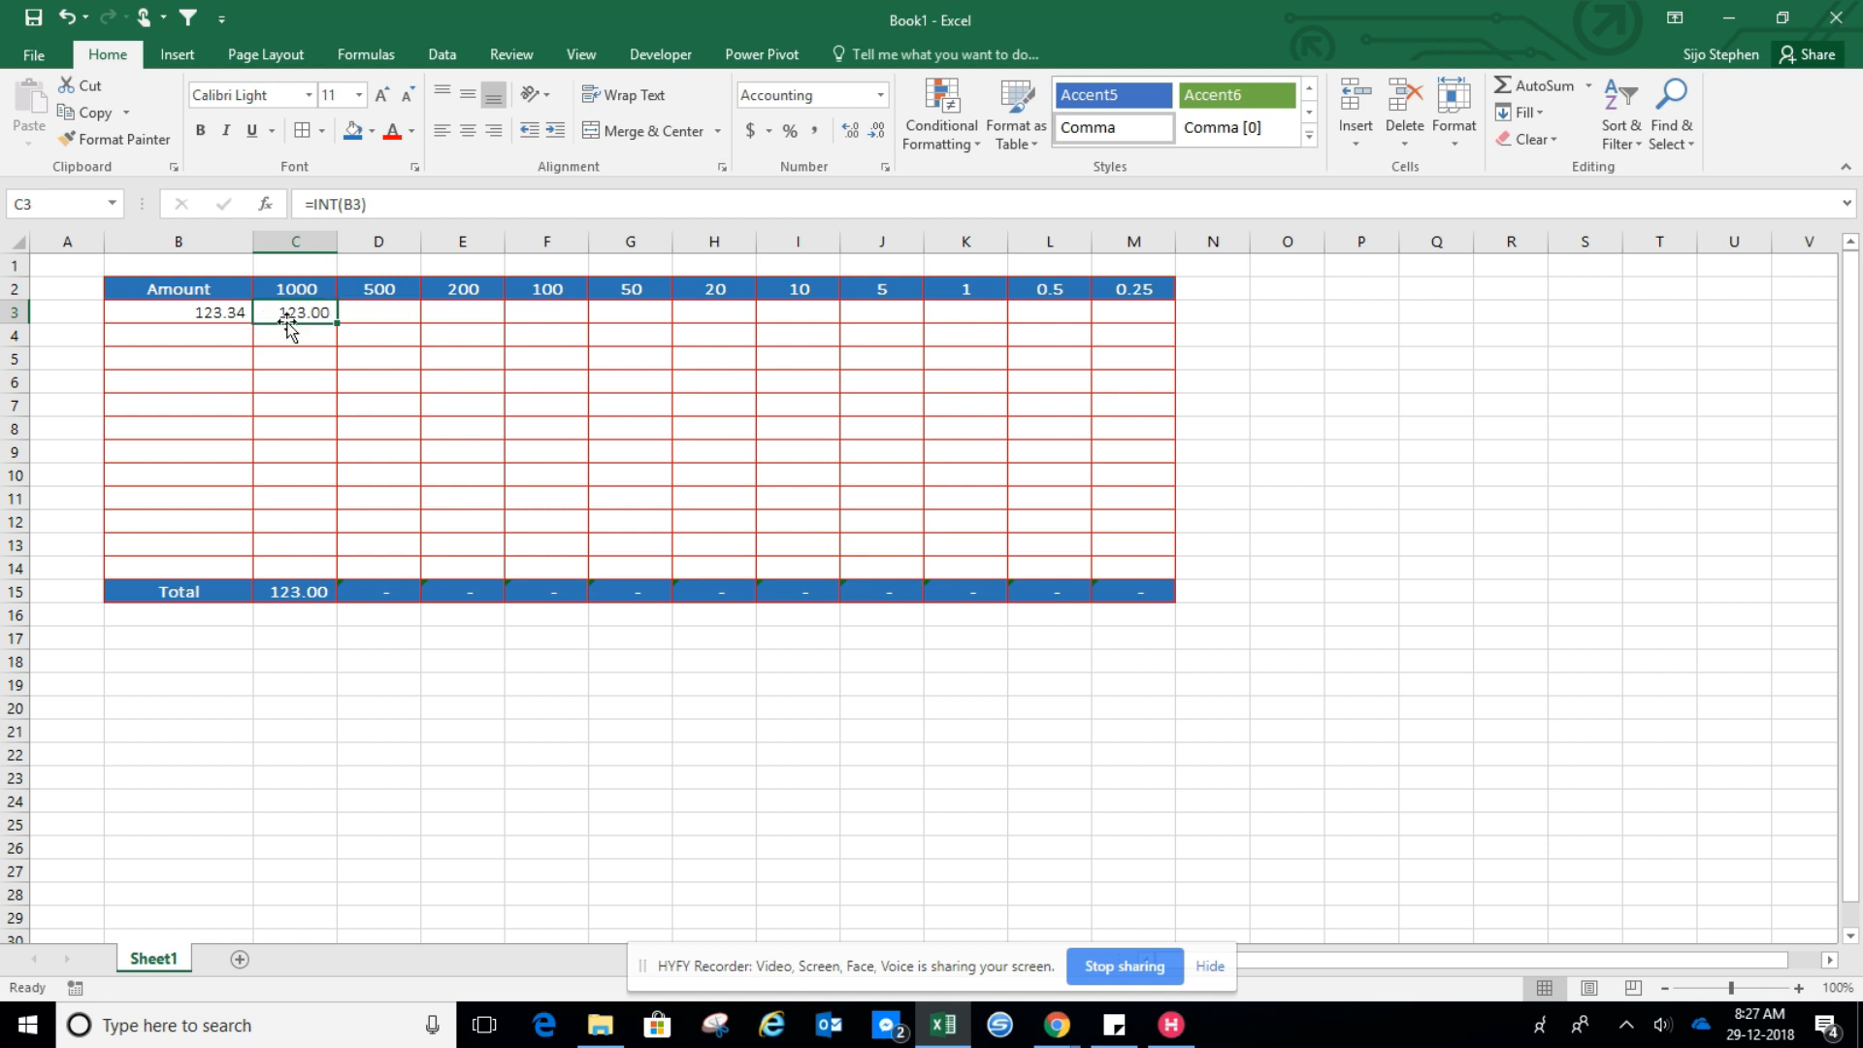
pyautogui.click(365, 204)
pyautogui.write('/')
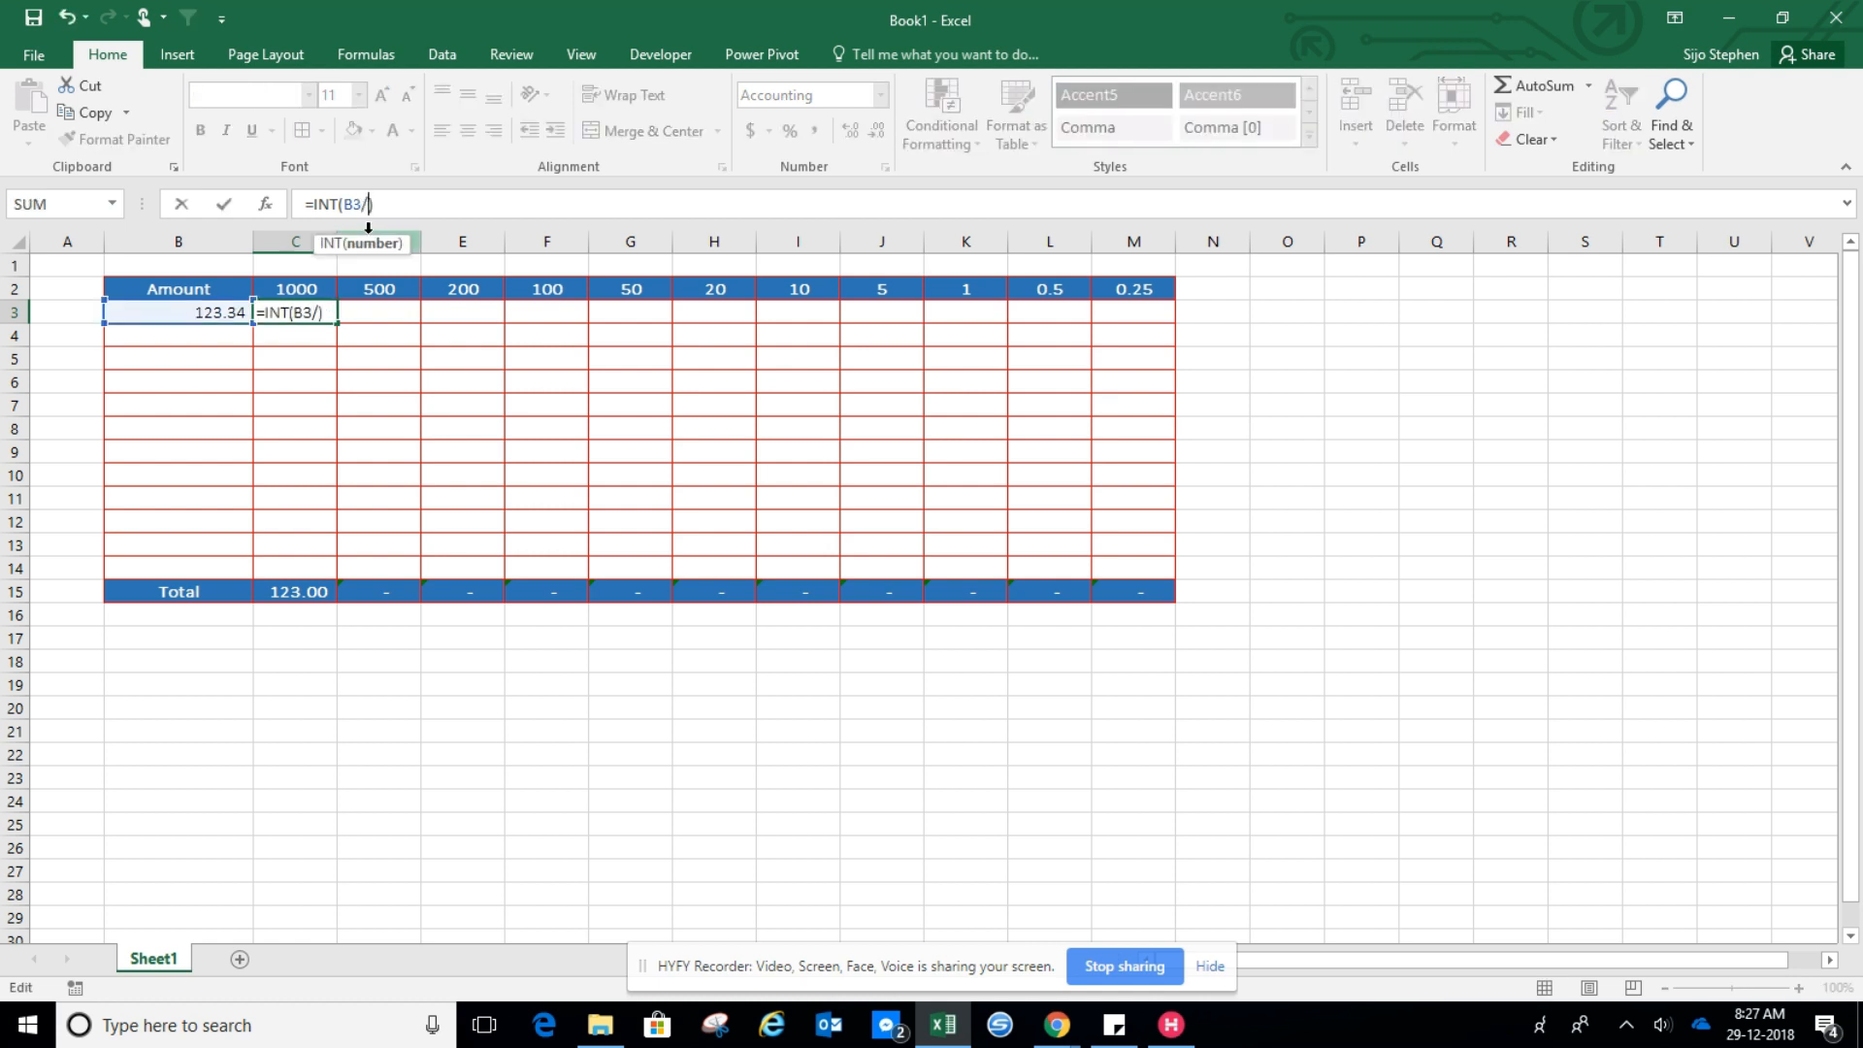
pyautogui.click(281, 291)
pyautogui.press('Return')
# Delete the decimal point from the amount in B3
pyautogui.press('Up')
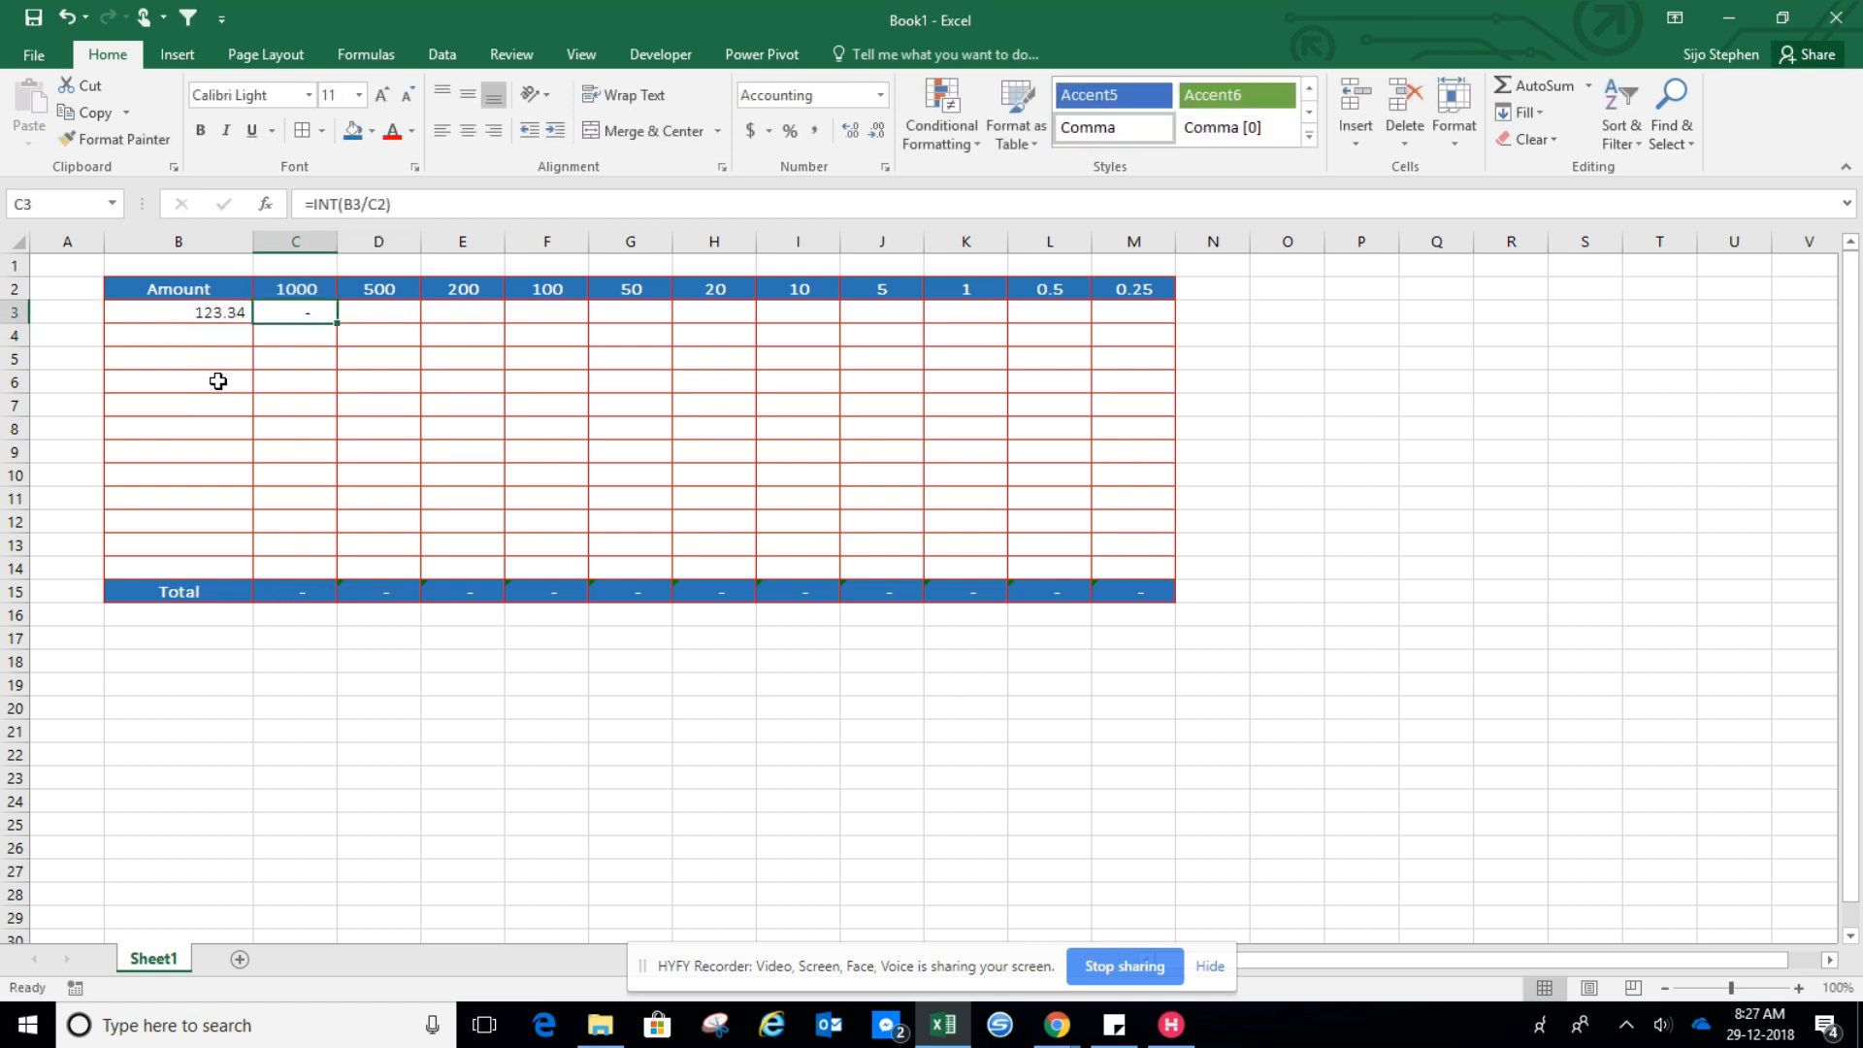
pyautogui.press('Left')
pyautogui.press('F2')
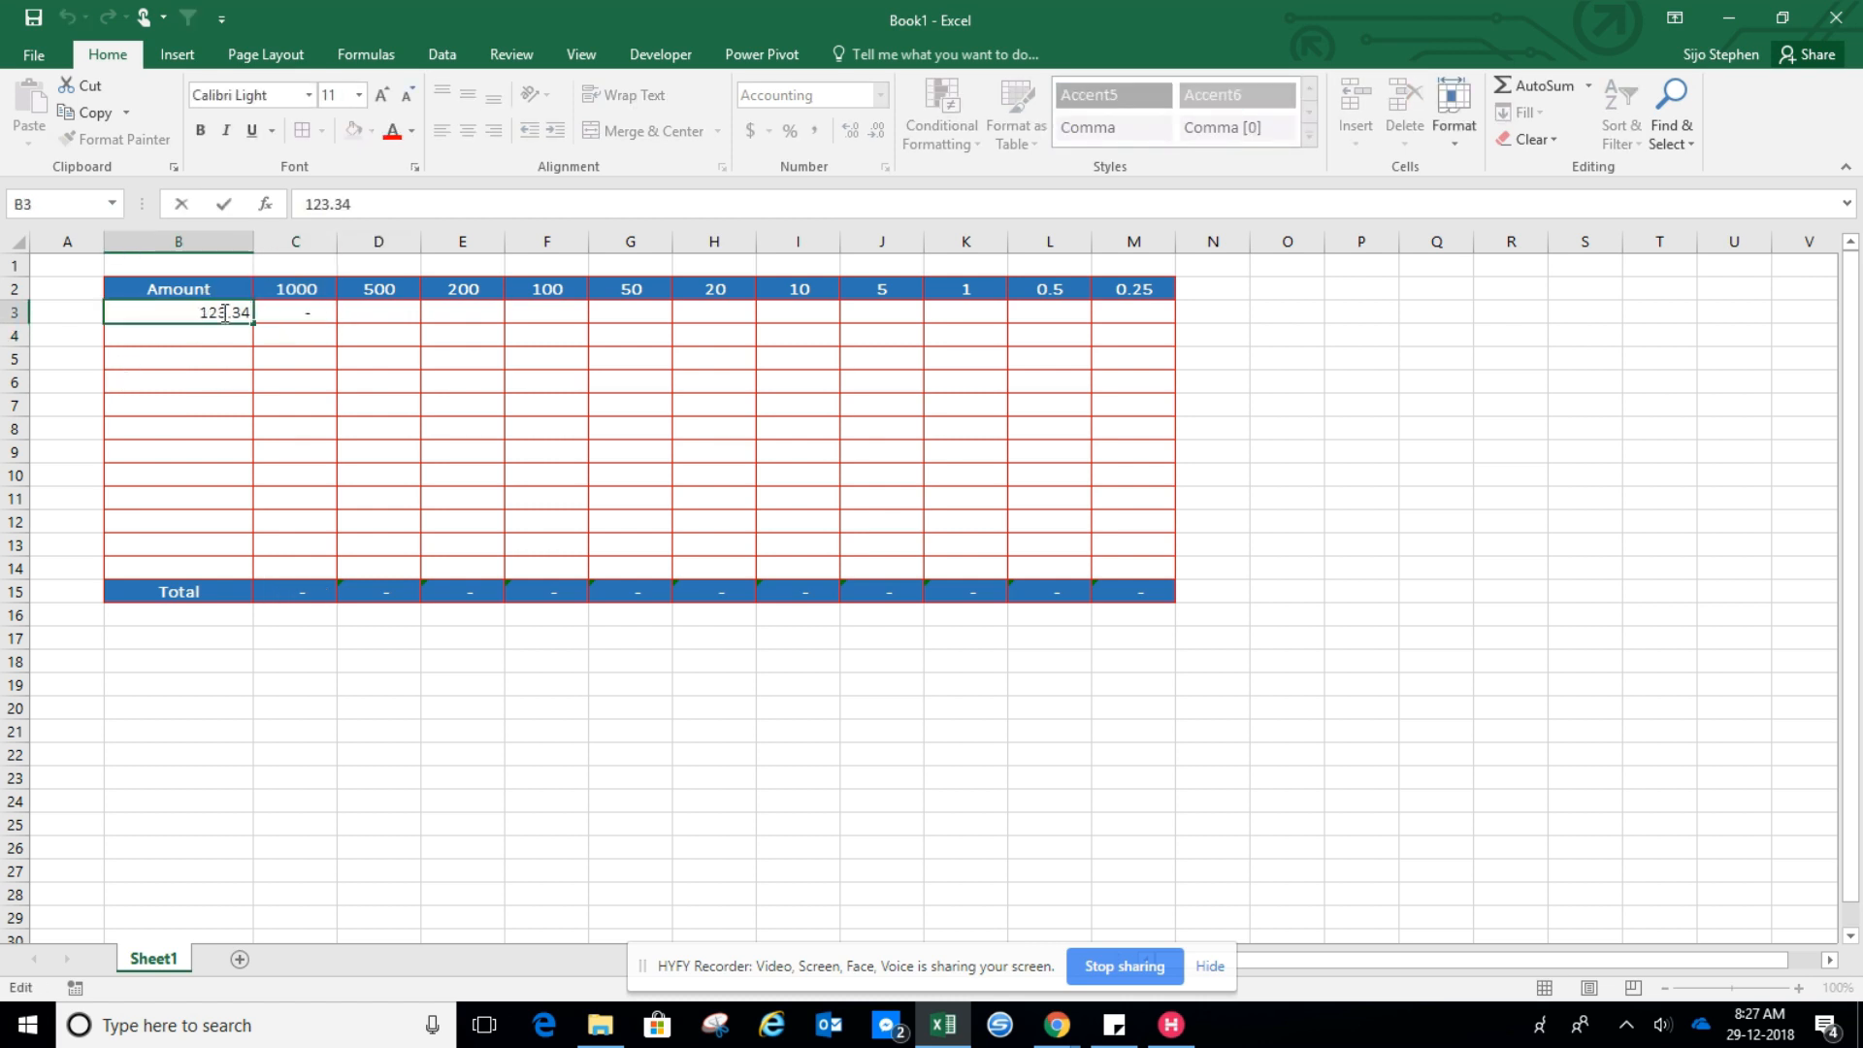
pyautogui.press('Left')
pyautogui.press('Left')
pyautogui.press('BackSpace')
pyautogui.press('Return')
pyautogui.press('Up')
pyautogui.press('Right')
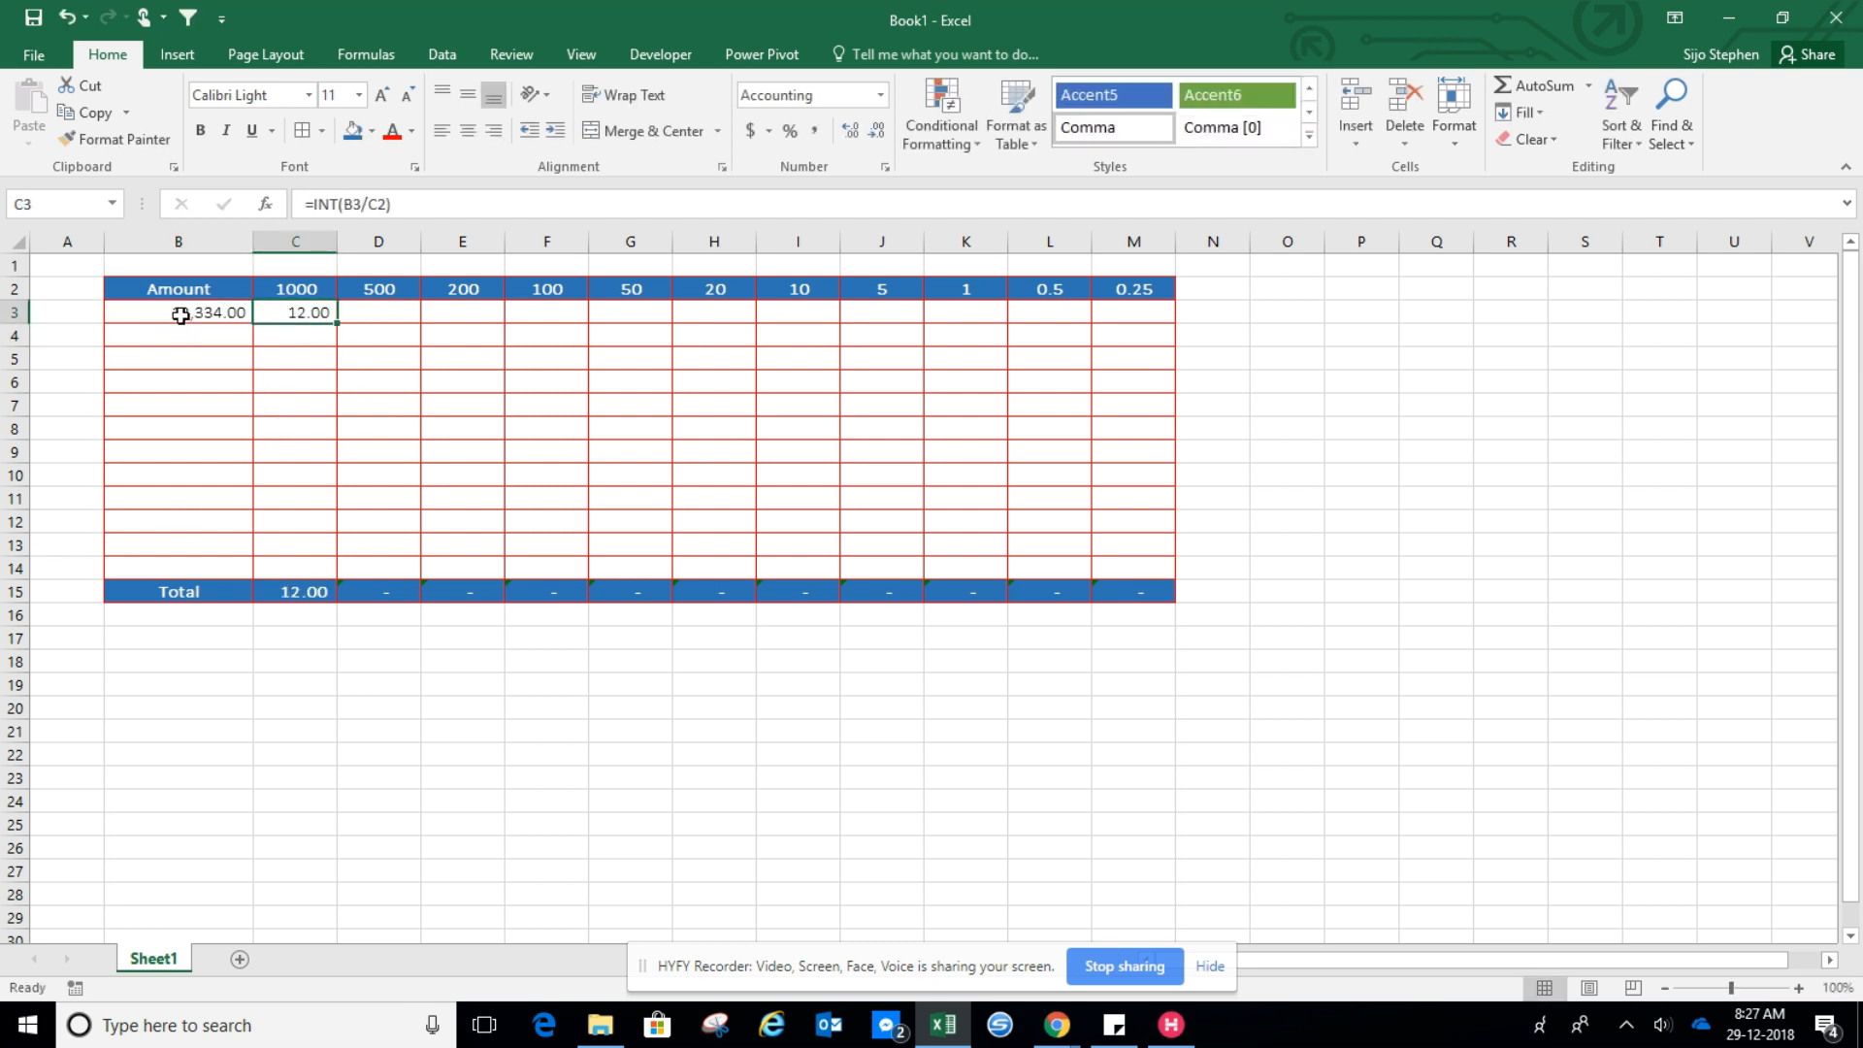
# Change the amount in B3 to 1200
pyautogui.doubleClick(217, 320)
pyautogui.moveTo(347, 204); pyautogui.dragTo(312, 203)
pyautogui.write('200')
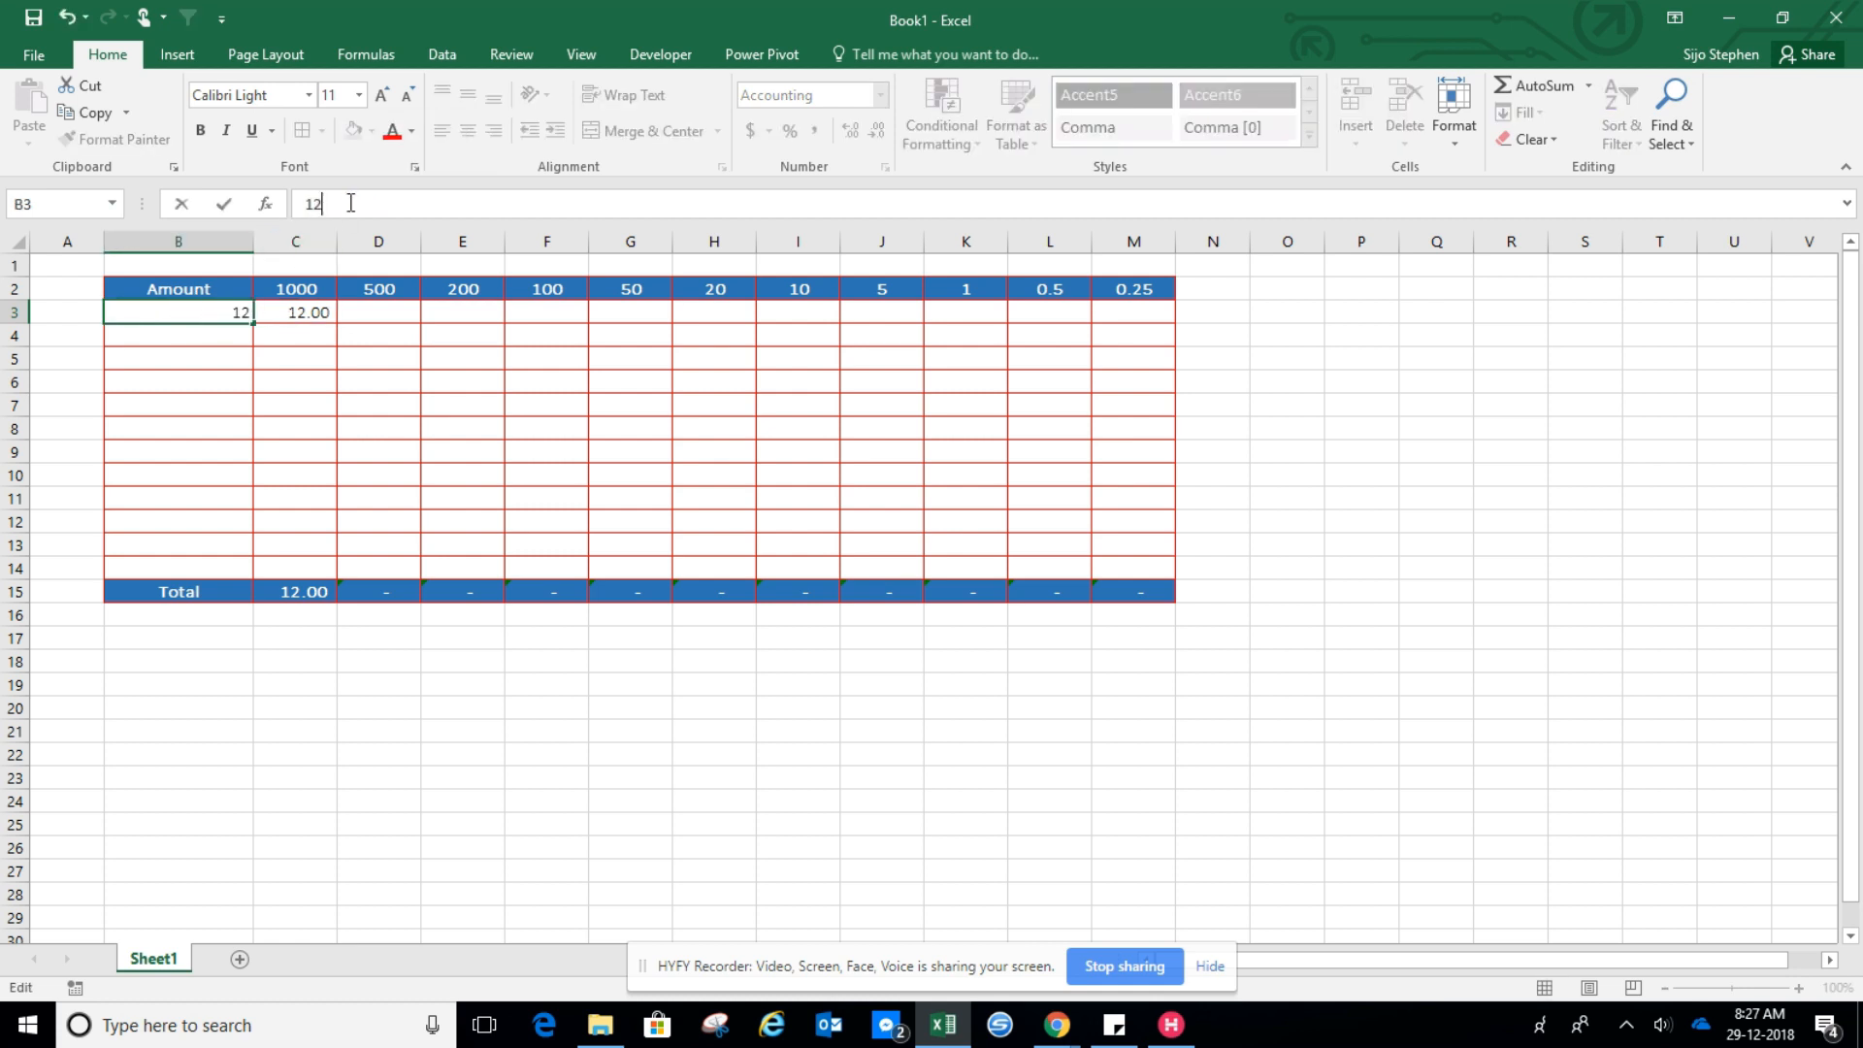
pyautogui.hotkey('ctrl', 'Return')
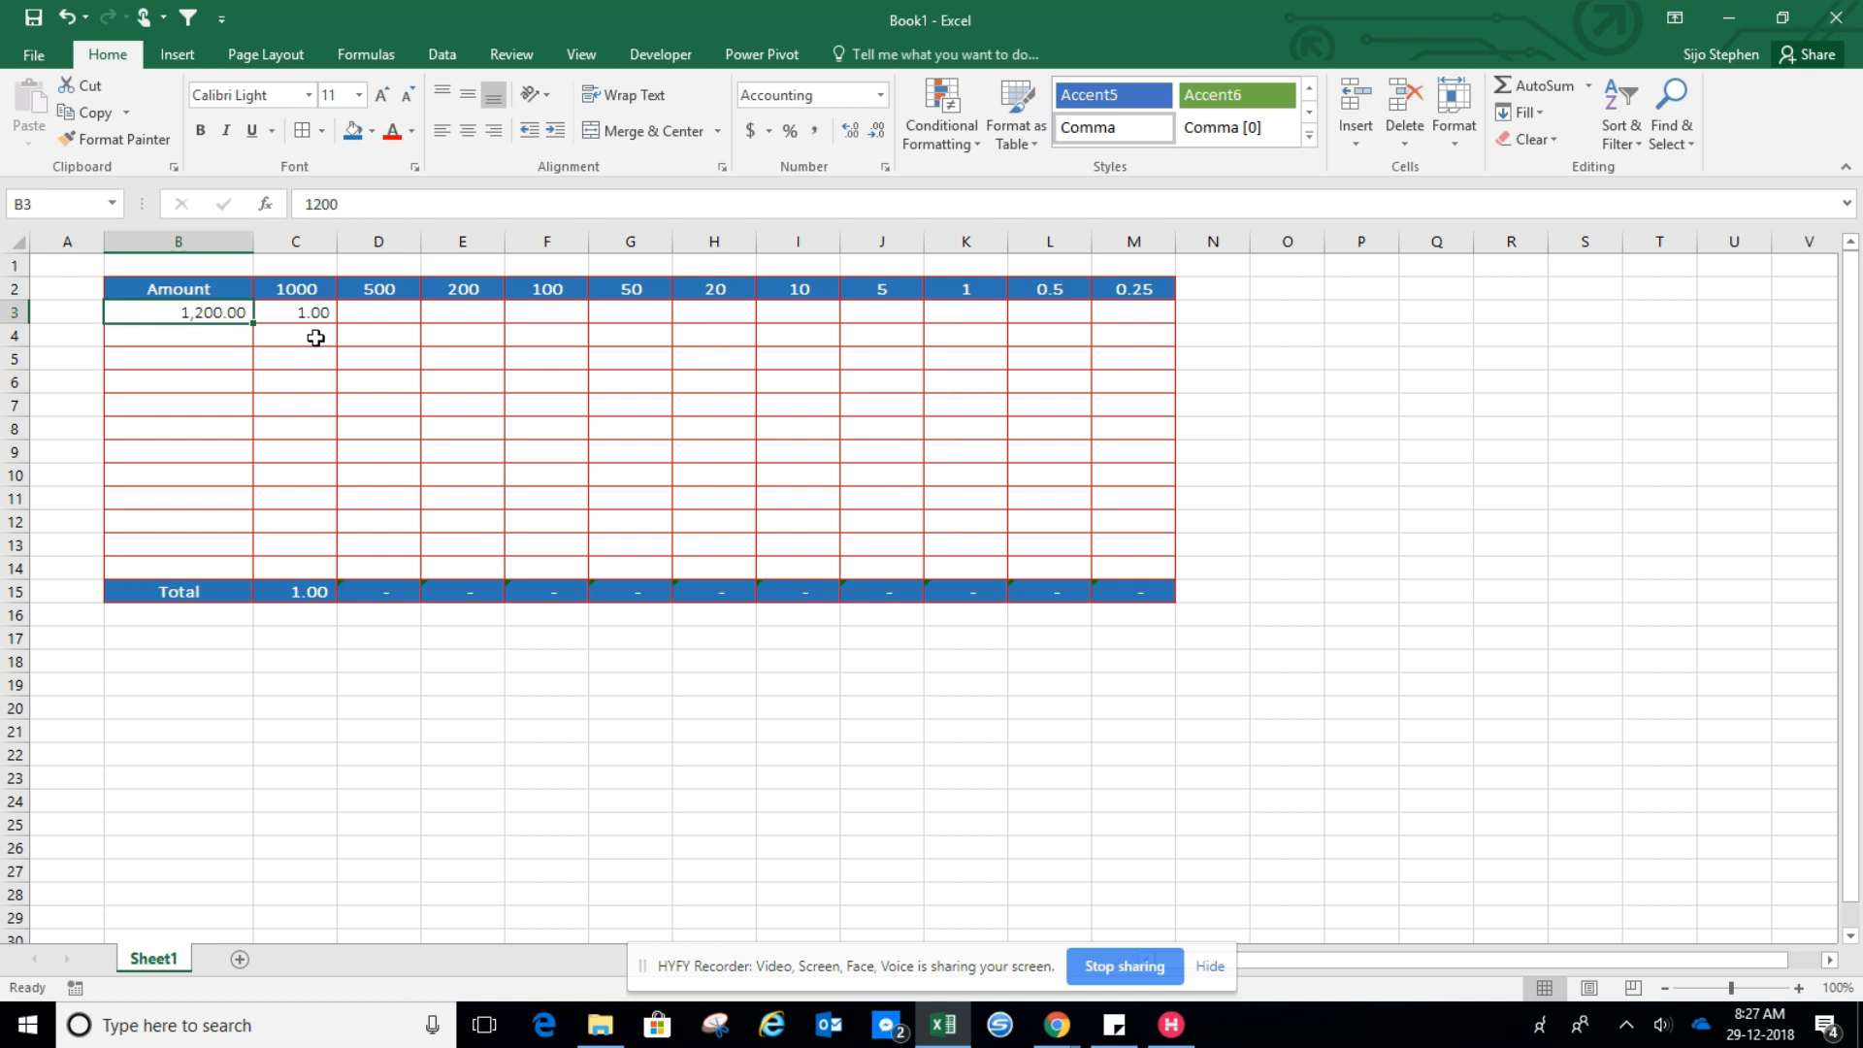
# Make the C3 formula's references mixed absolute so it reads =INT($B3/C$2)
pyautogui.click(313, 313)
pyautogui.click(347, 203)
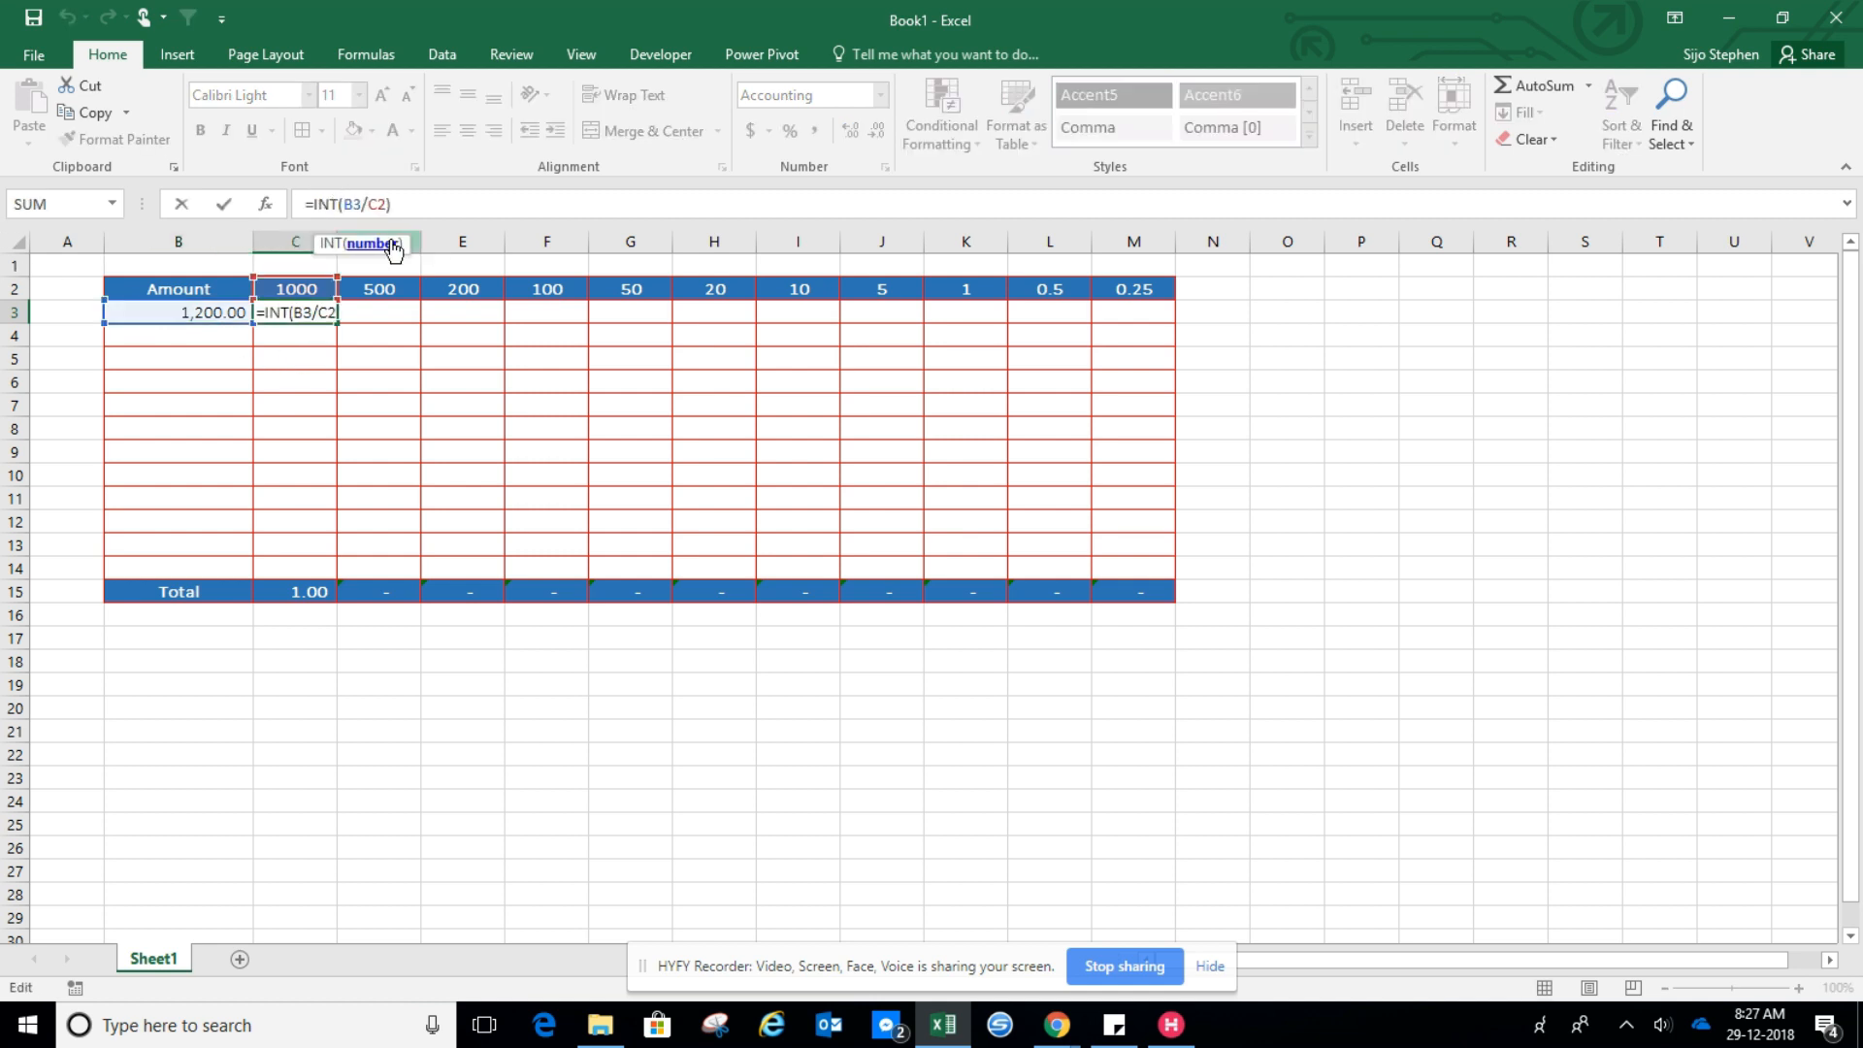
pyautogui.press('F4')
pyautogui.press('F4')
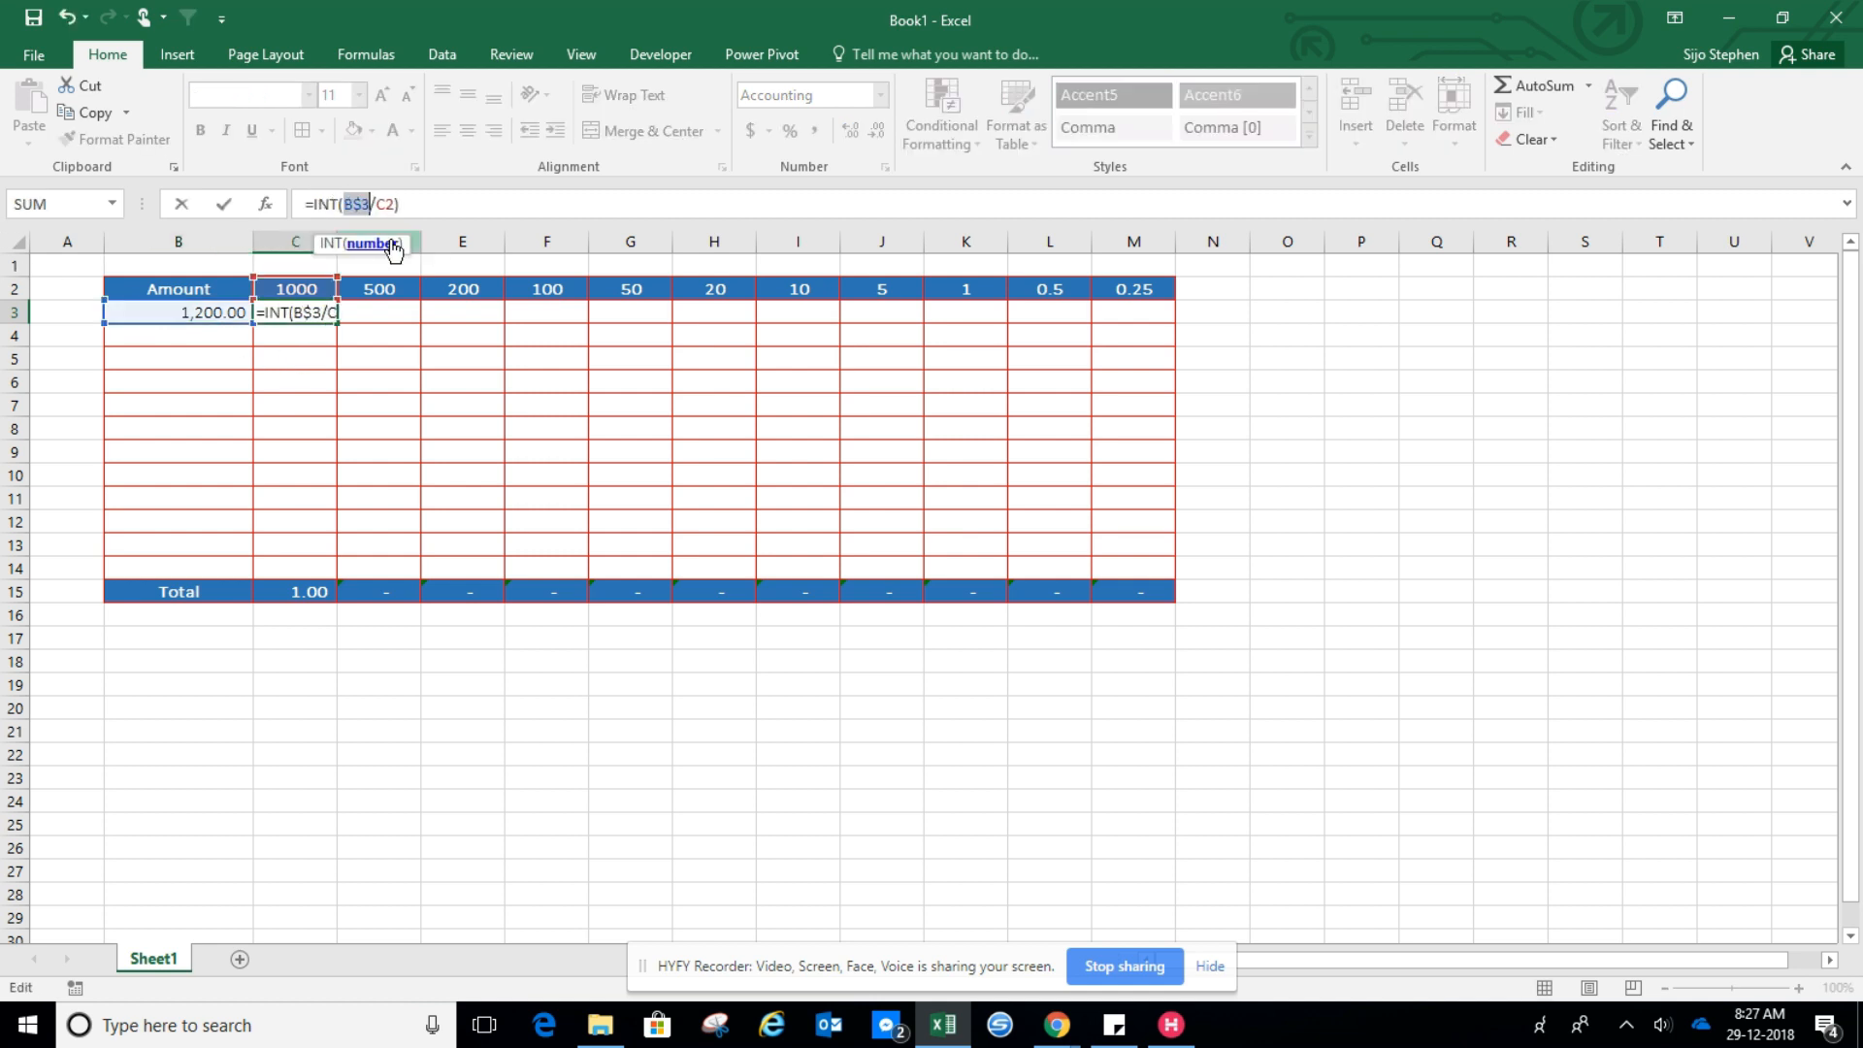
pyautogui.press('F4')
pyautogui.click(386, 203)
pyautogui.press('F4')
pyautogui.press('F4')
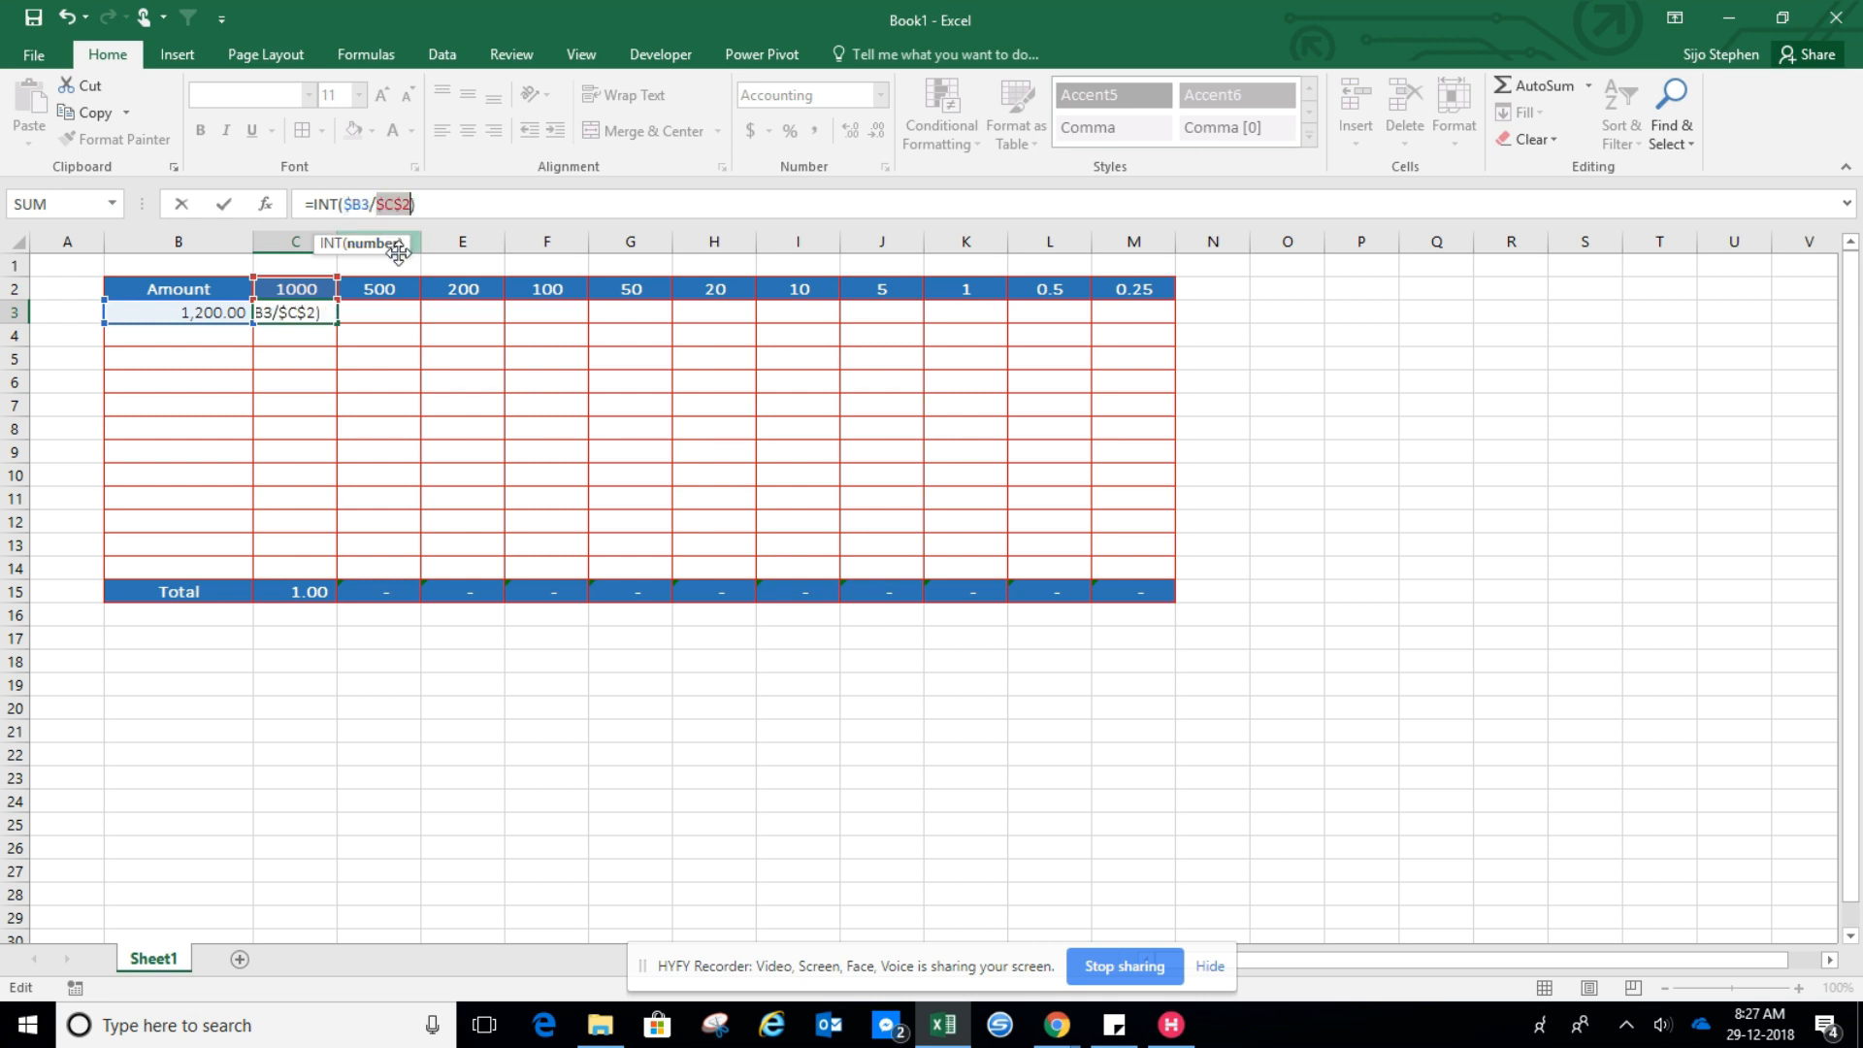
pyautogui.press('Return')
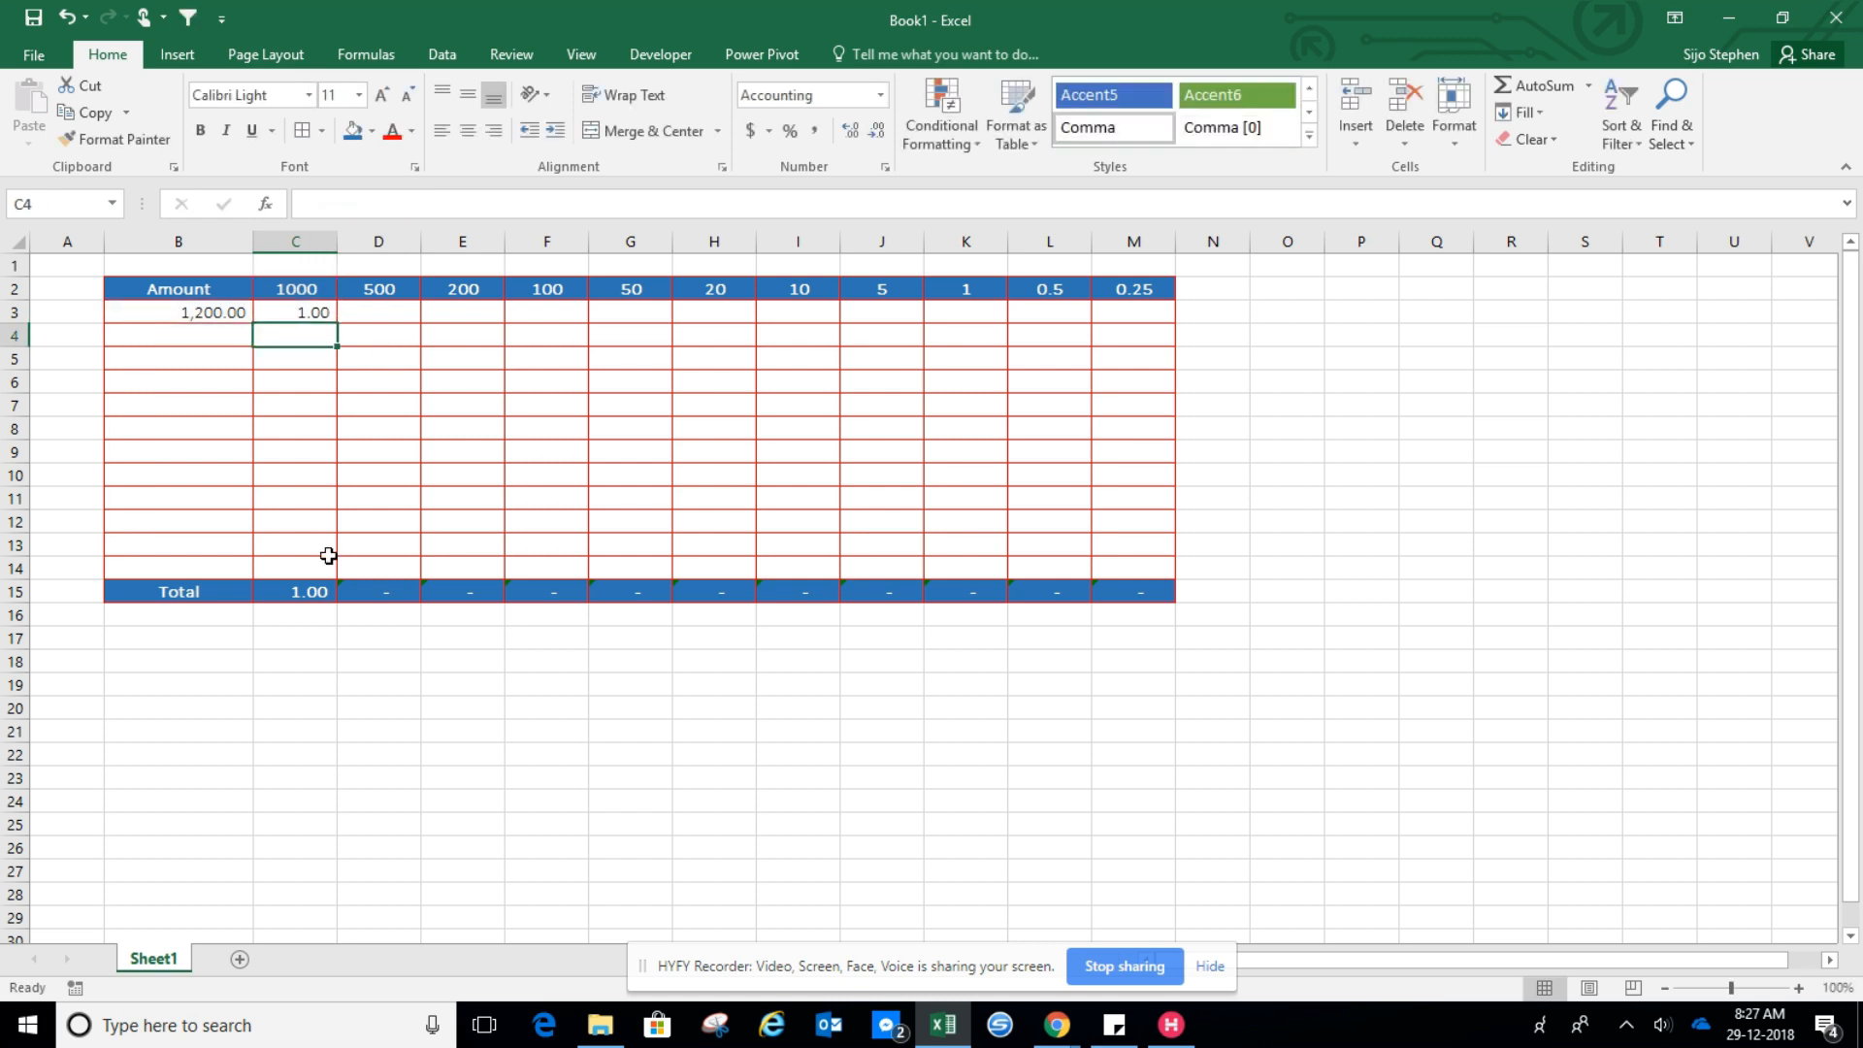
# Fill the C3 formula down the 1000 column through row 14
pyautogui.click(312, 315)
pyautogui.moveTo(333, 321); pyautogui.dragTo(320, 565)
# Enter 3000 as the second amount in B4
pyautogui.click(200, 338)
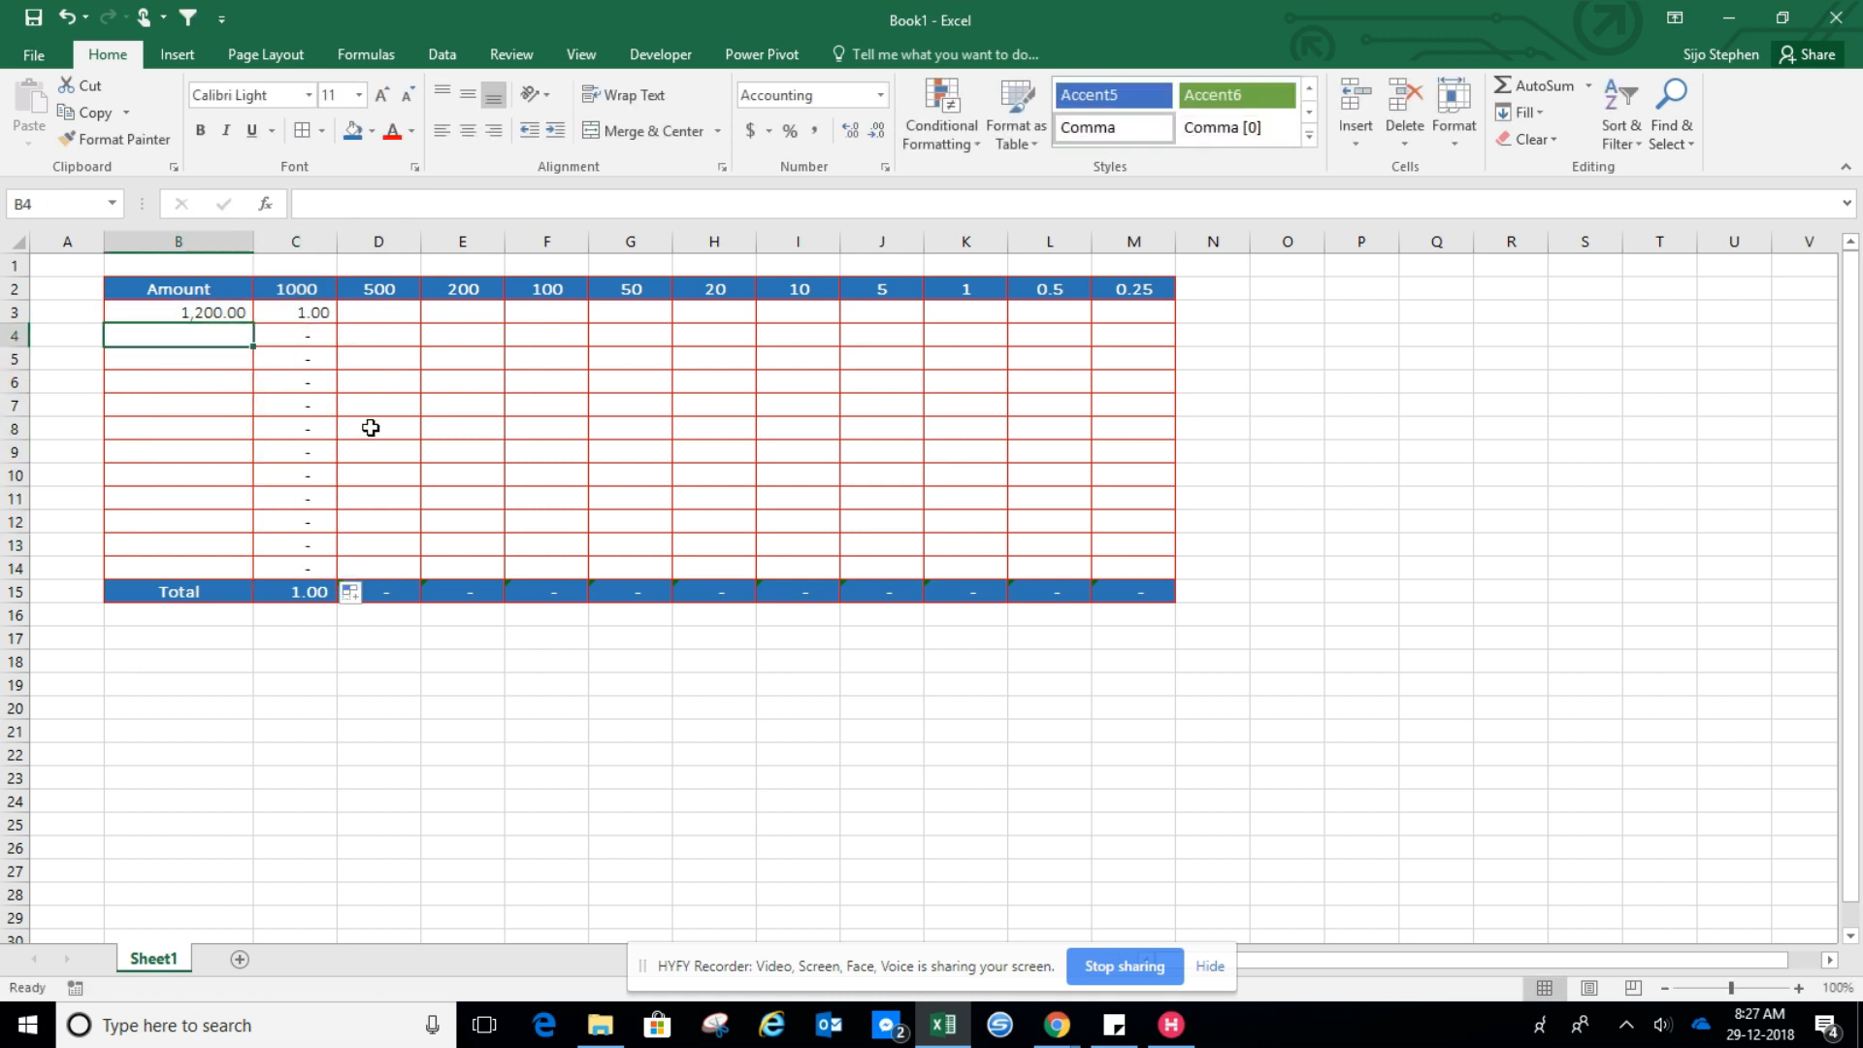
pyautogui.write('1300')
pyautogui.hotkey('ctrl', 'Return')
pyautogui.press('Right')
pyautogui.press('Left')
pyautogui.write('3000')
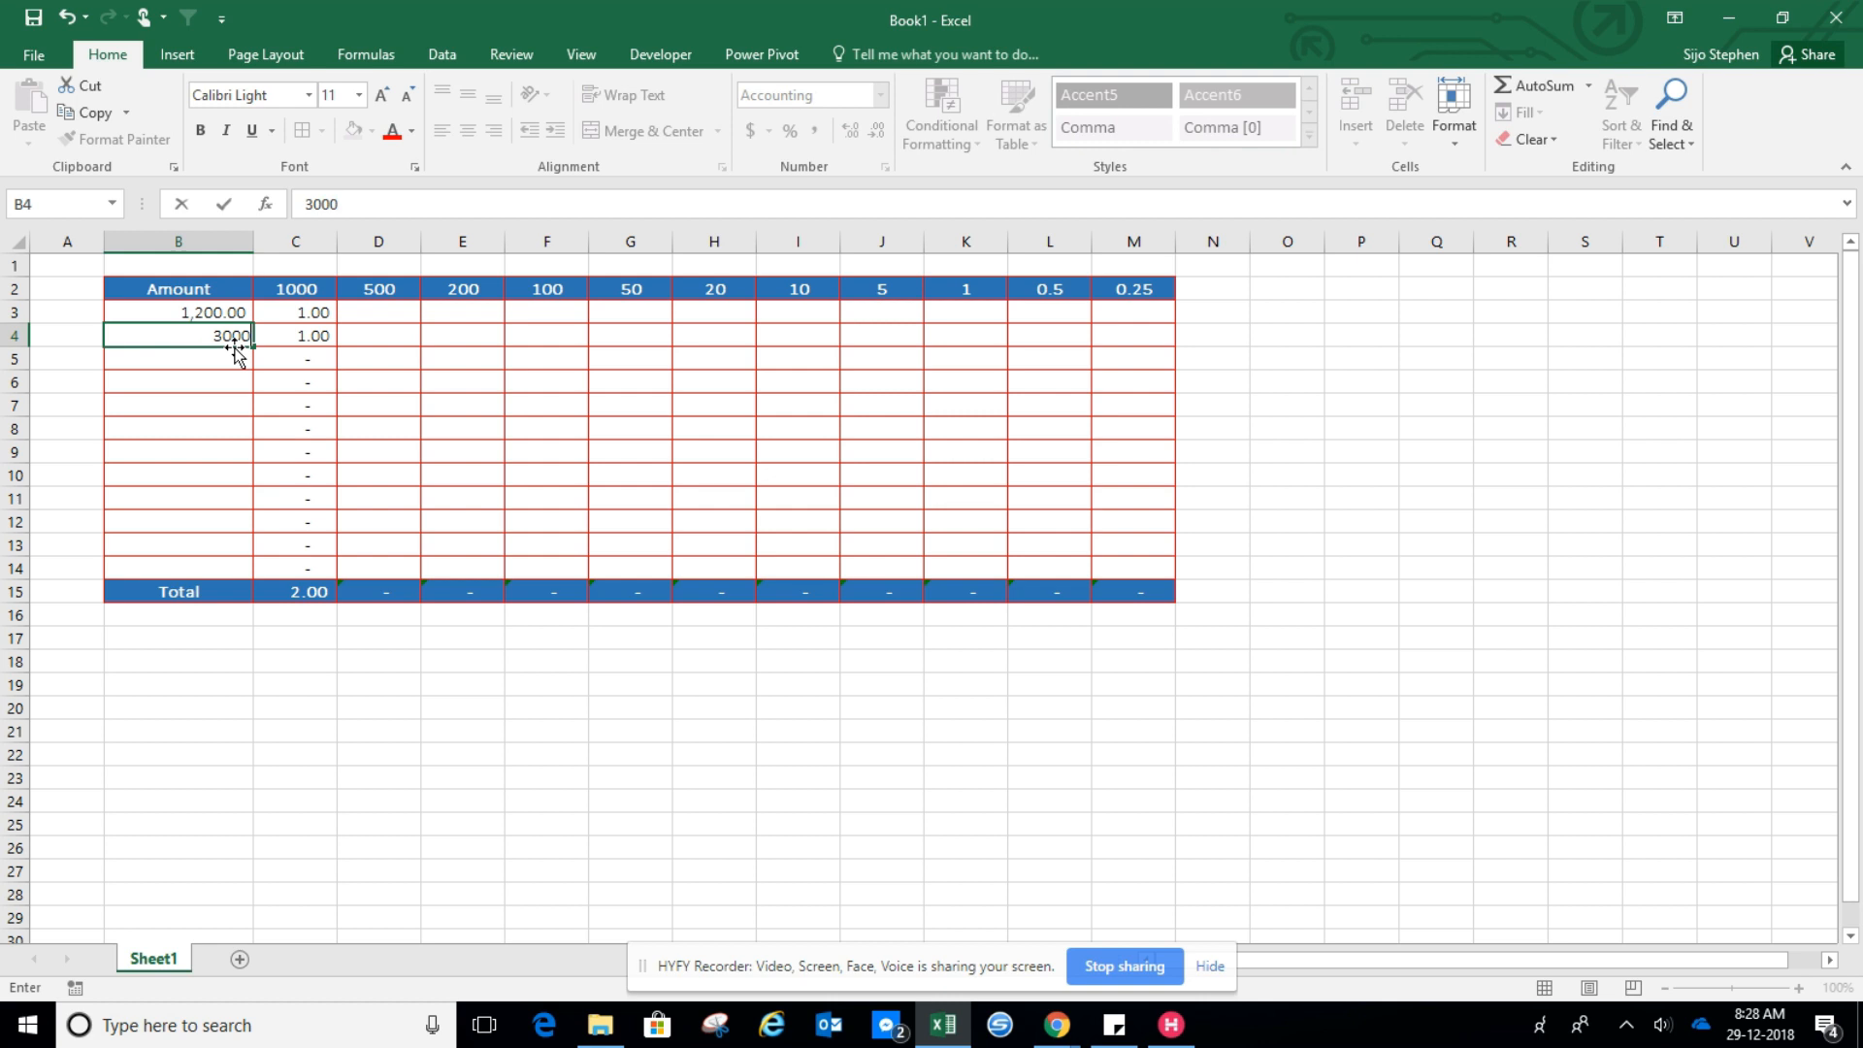
pyautogui.press('Return')
# Fill the C3 formula across into D3 under the 500 denomination and review its formula
pyautogui.click(306, 342)
pyautogui.click(325, 314)
pyautogui.moveTo(339, 324); pyautogui.dragTo(408, 320)
pyautogui.click(357, 320)
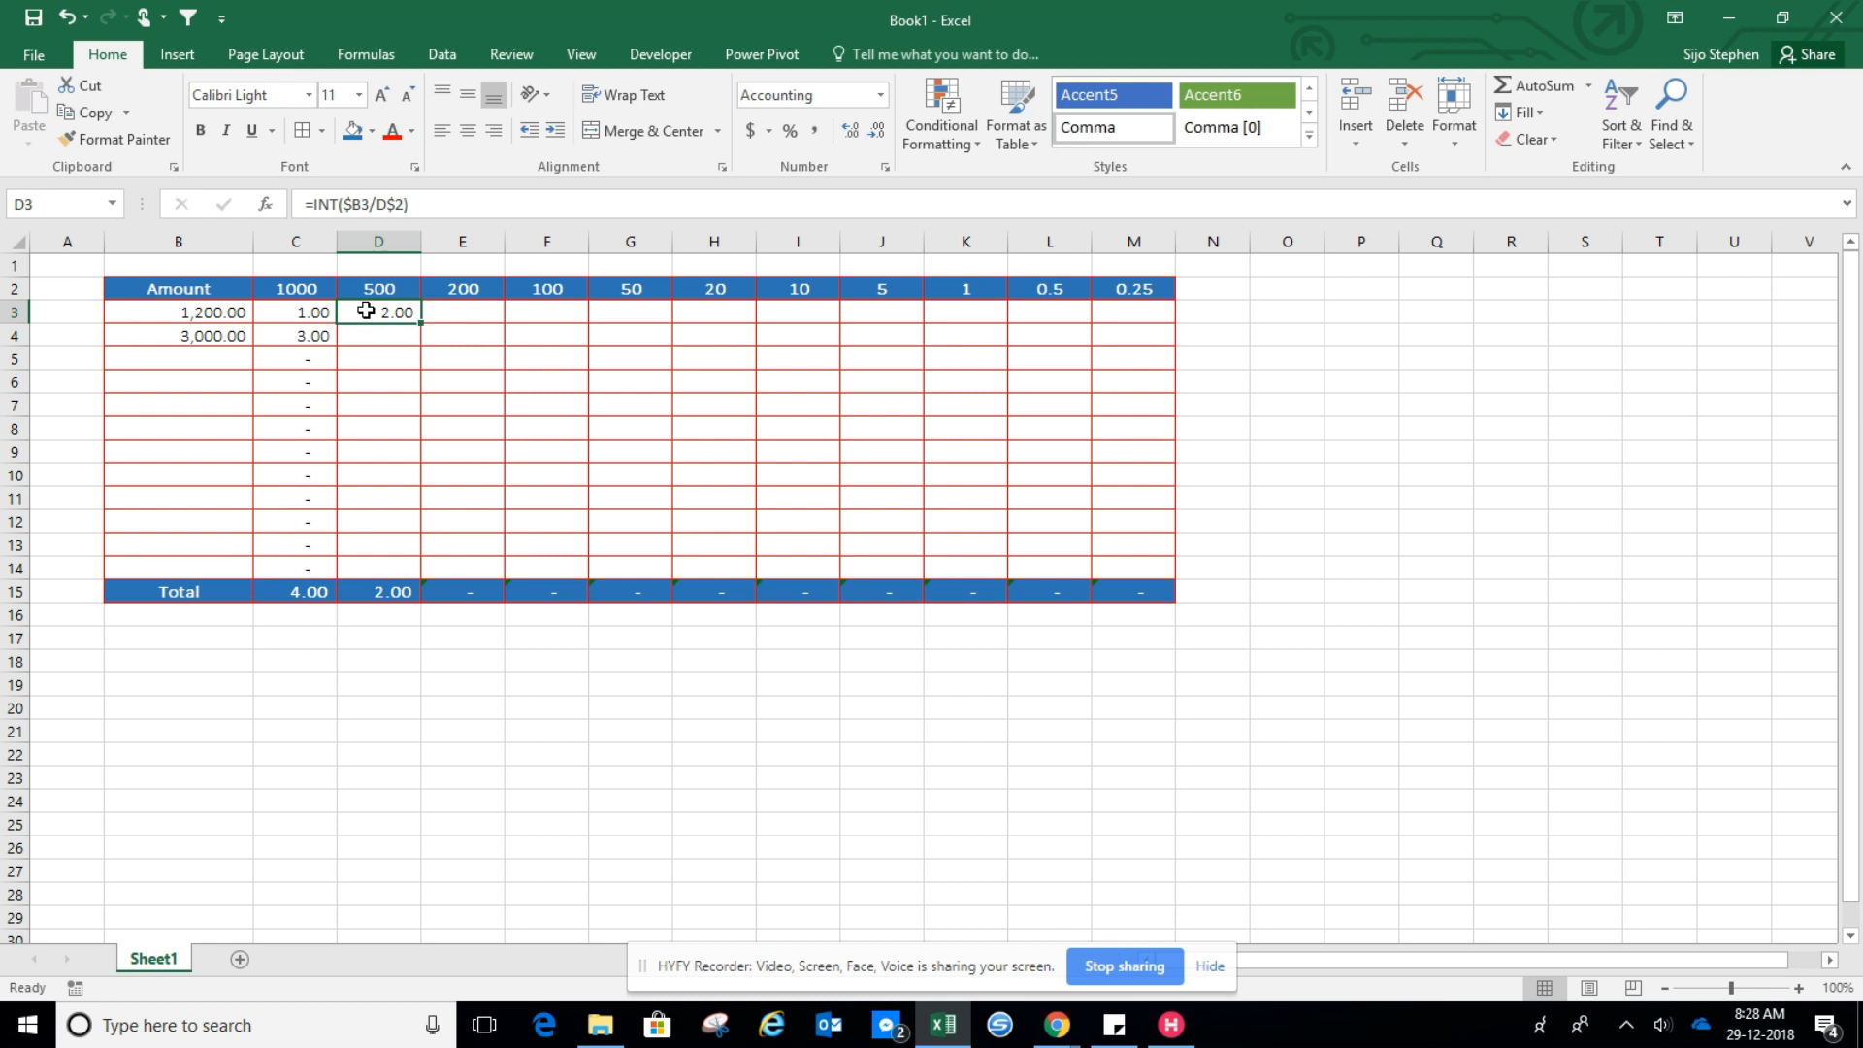
pyautogui.doubleClick(373, 312)
pyautogui.hotkey('ctrl', 'Return')
pyautogui.click(369, 205)
pyautogui.click(345, 204)
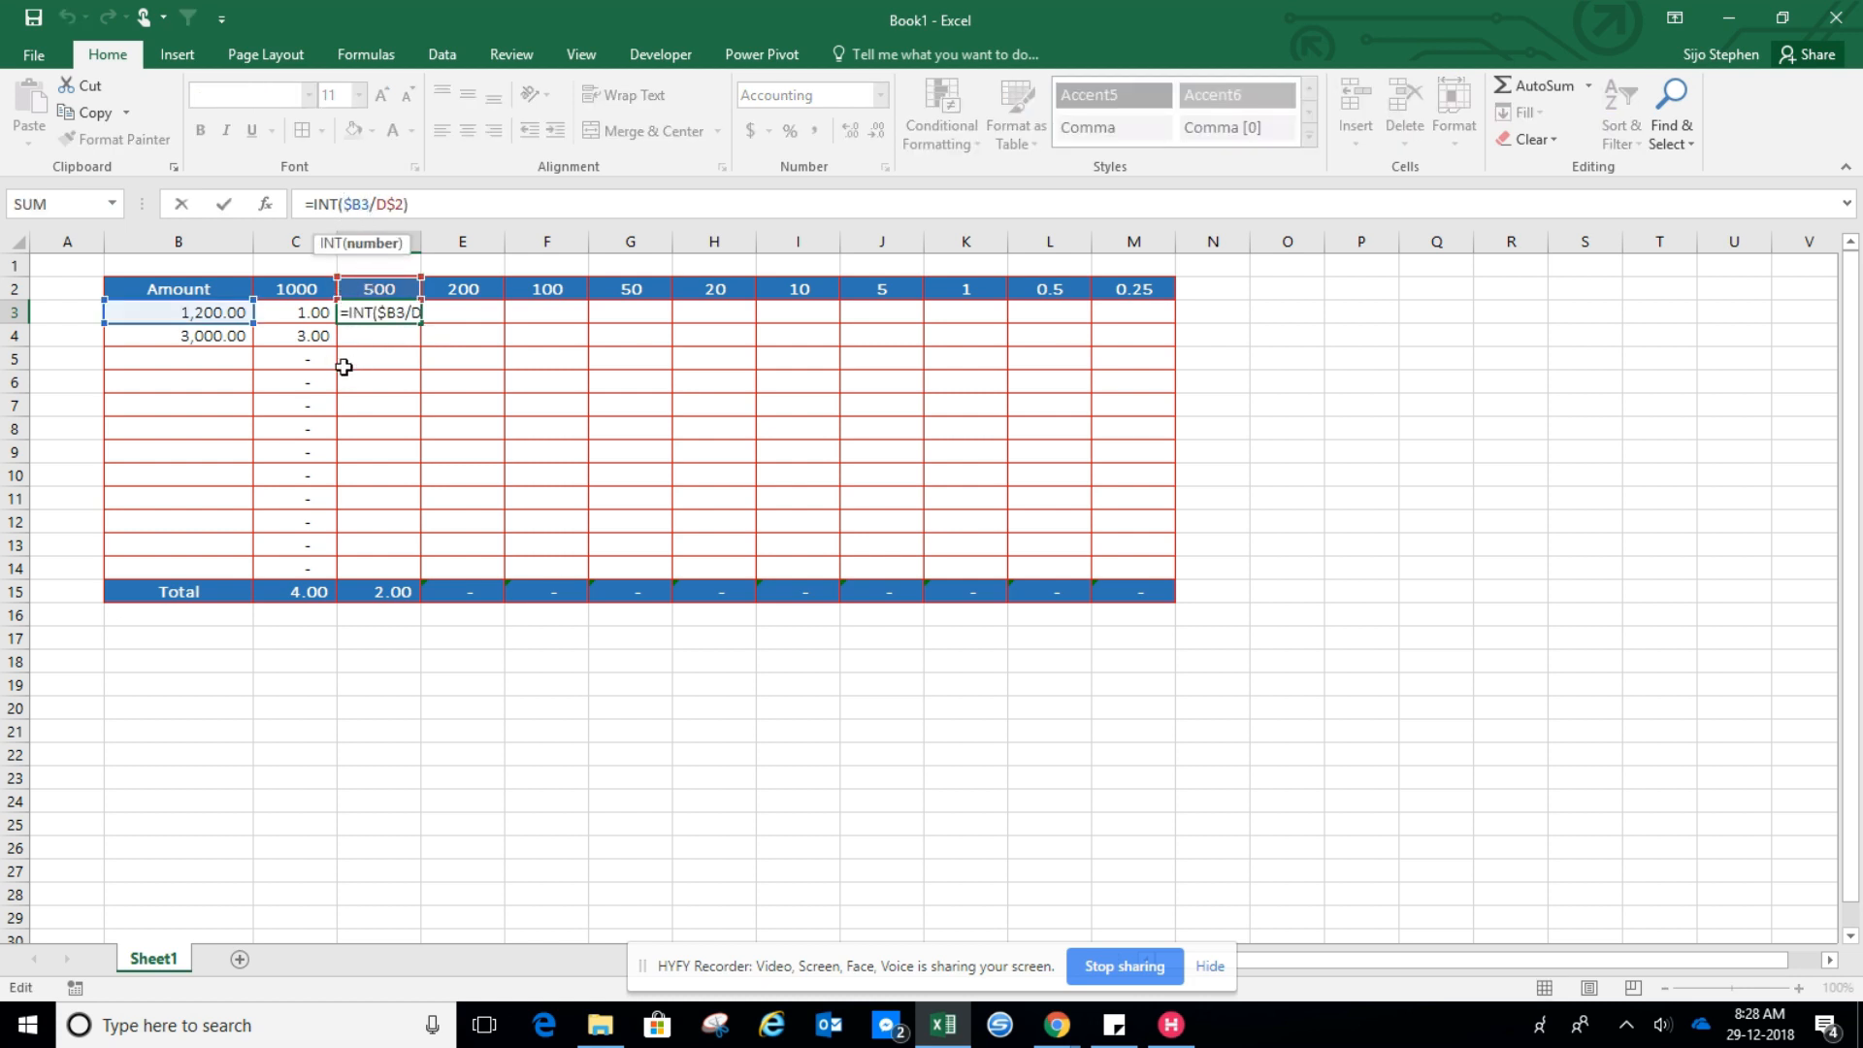
pyautogui.press('Return')
# Change the amount in B3 to 1,500
pyautogui.click(200, 312)
pyautogui.write('1,500')
pyautogui.press('Return')
pyautogui.click(195, 311)
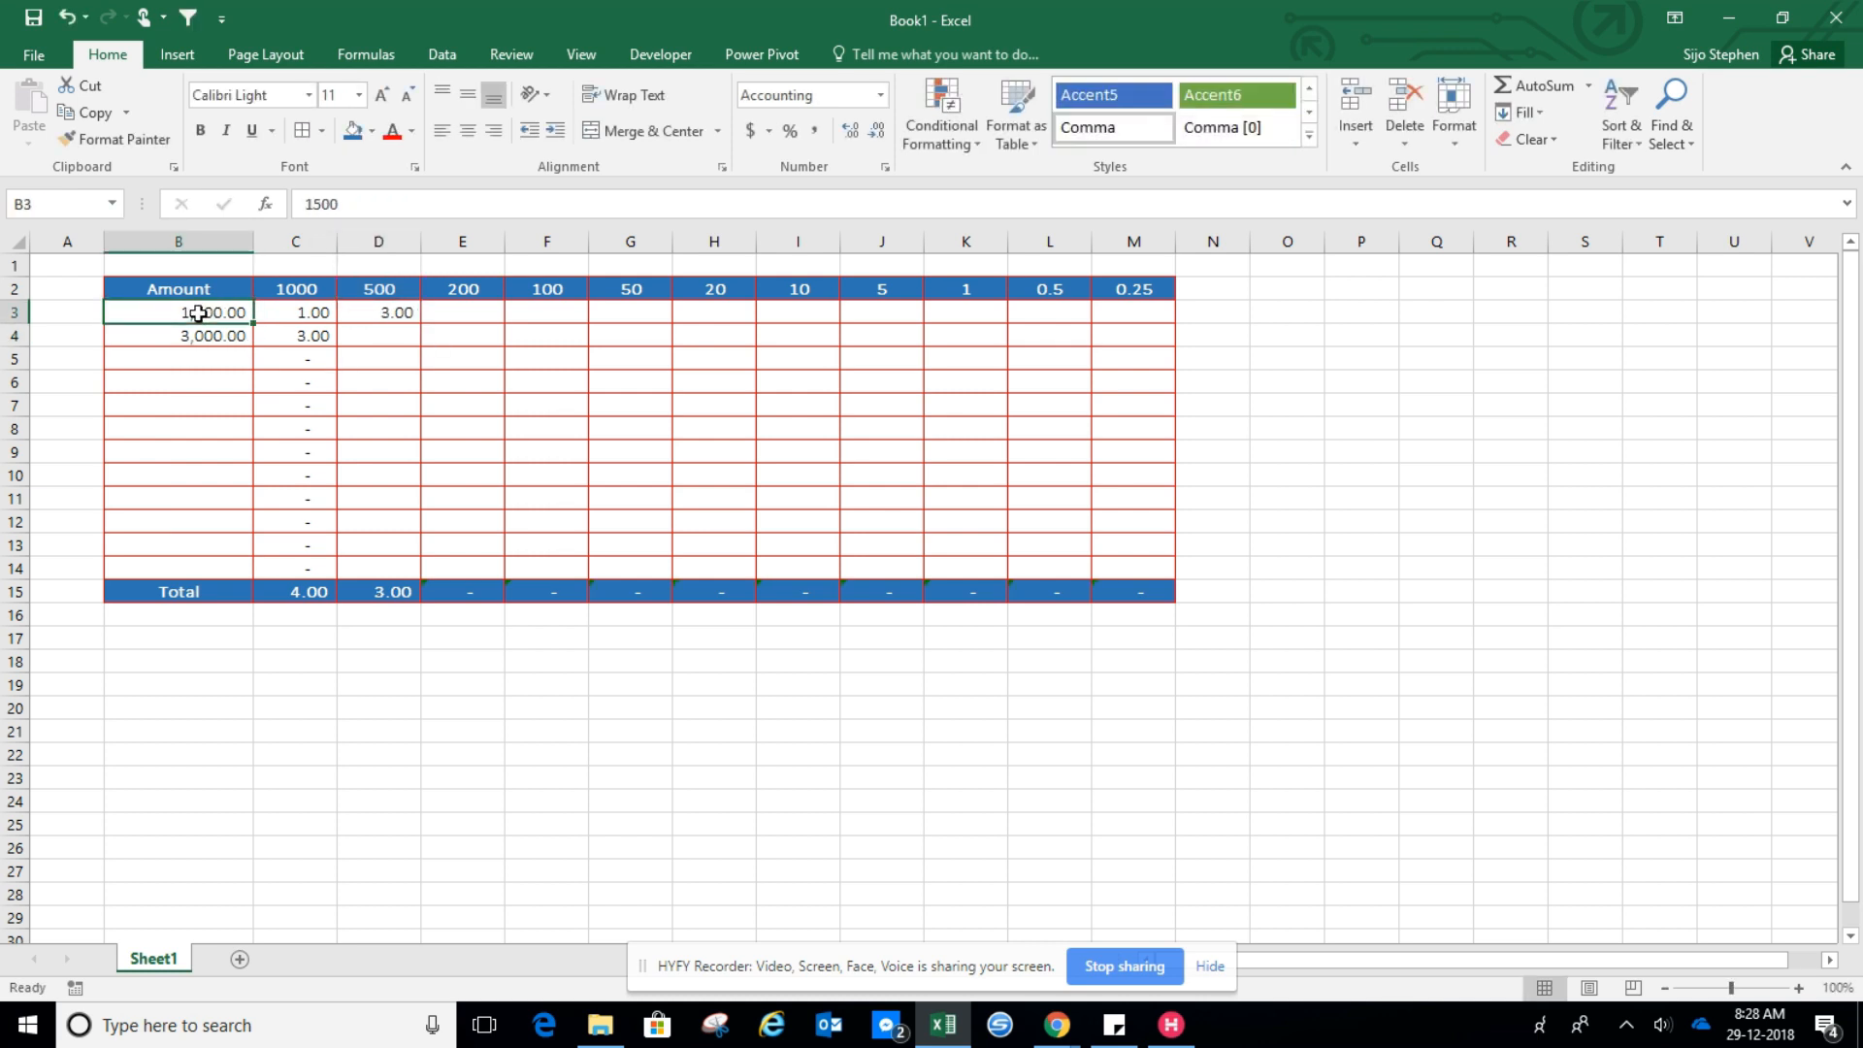
pyautogui.click(324, 313)
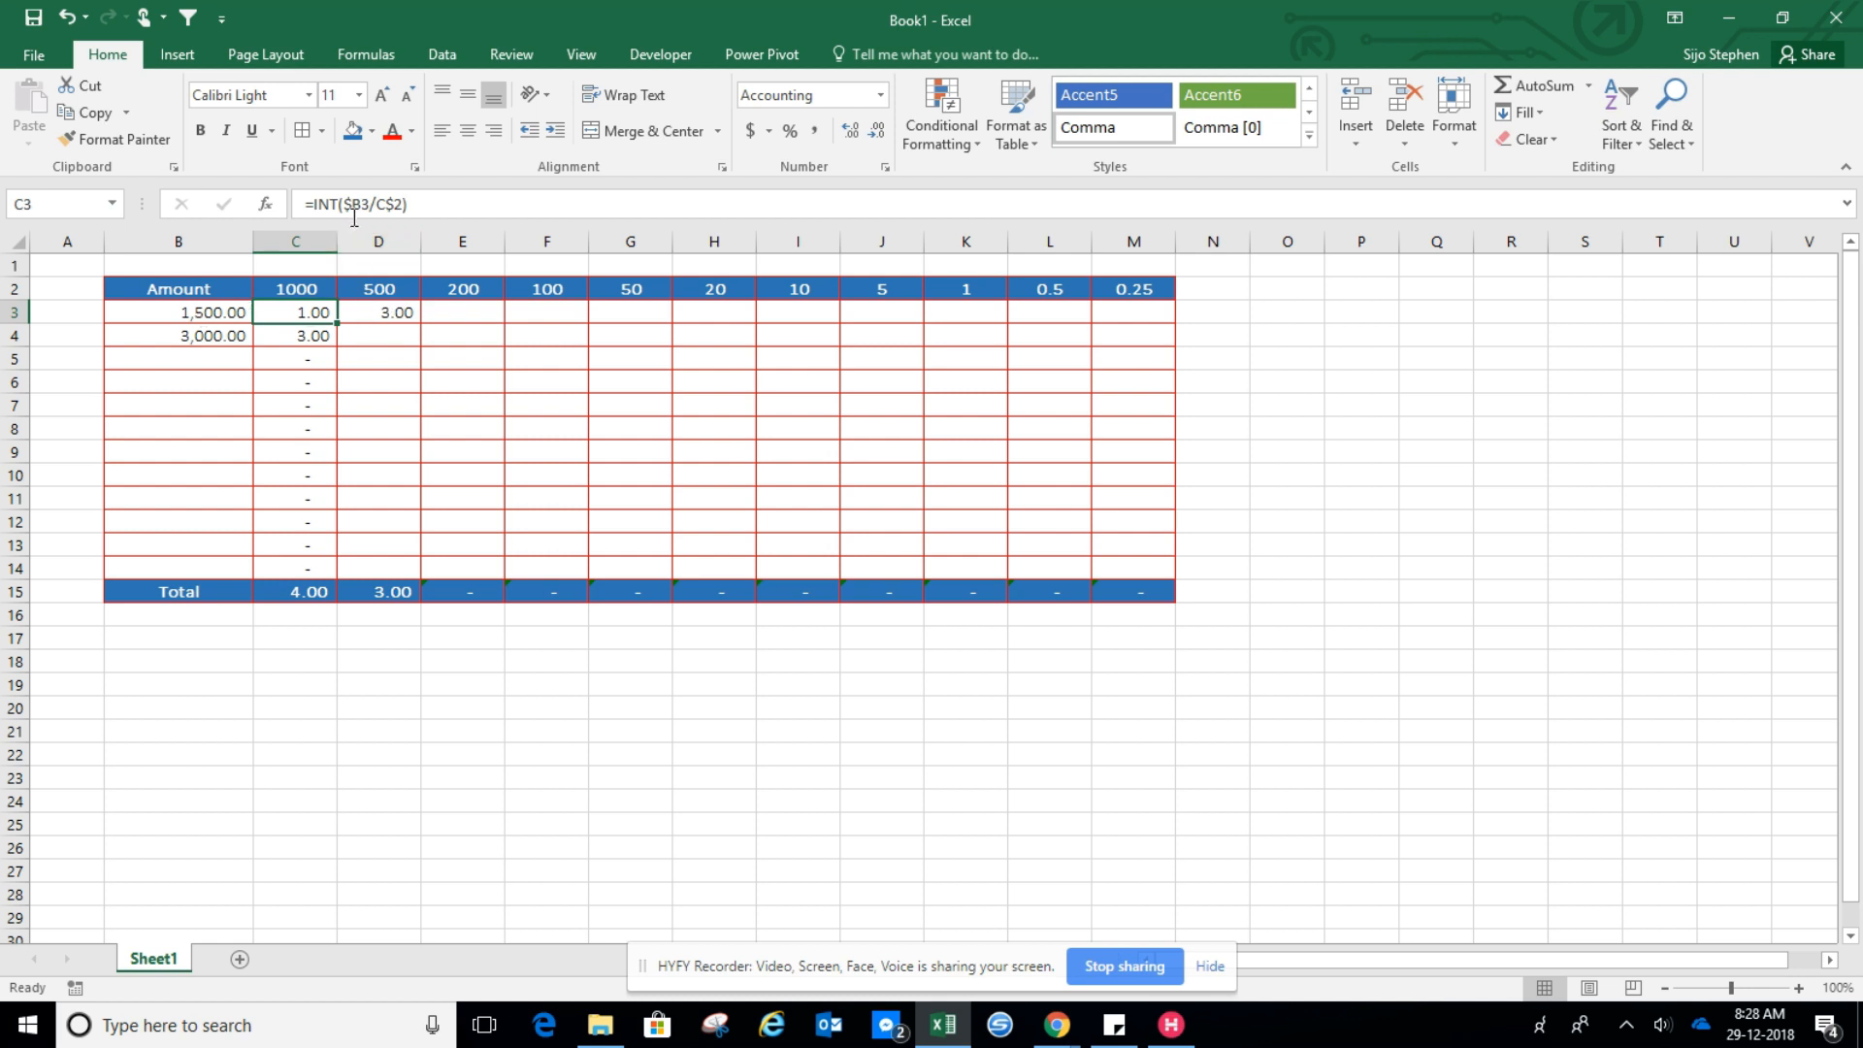
pyautogui.click(342, 204)
pyautogui.write('($B3')
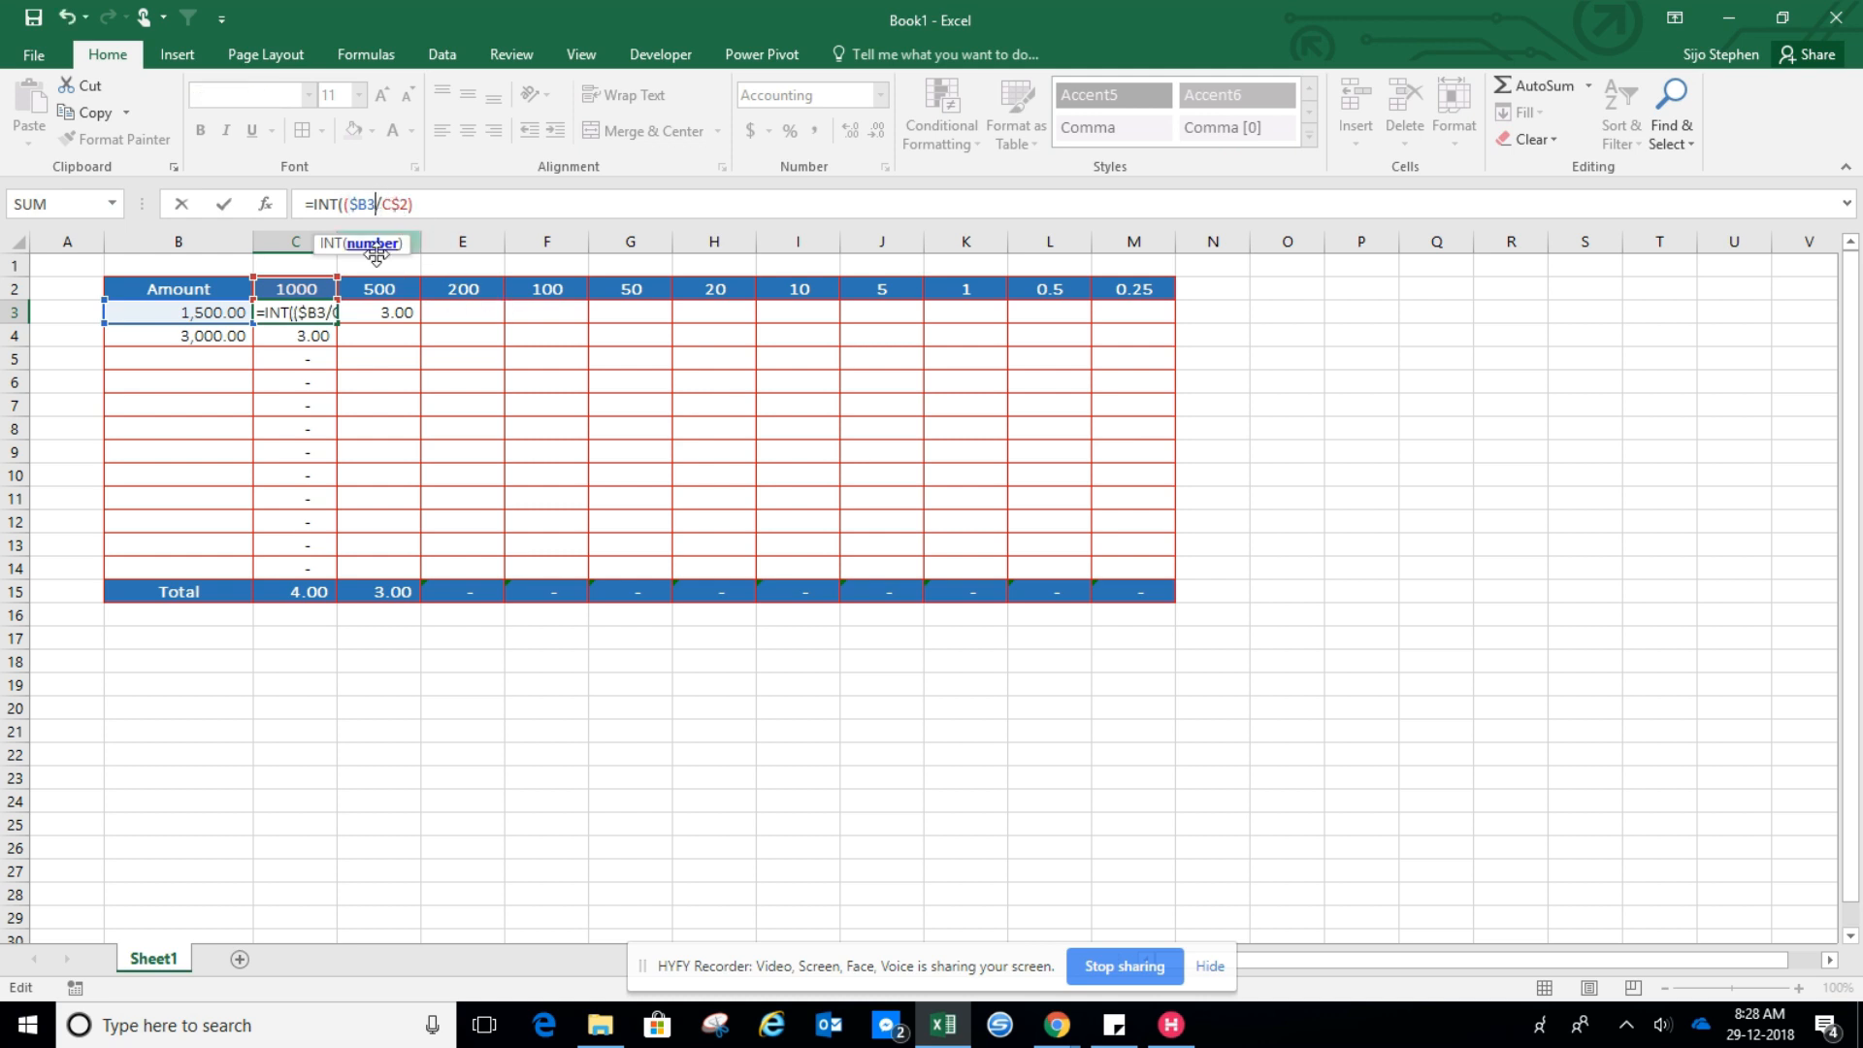
pyautogui.write('-sum(')
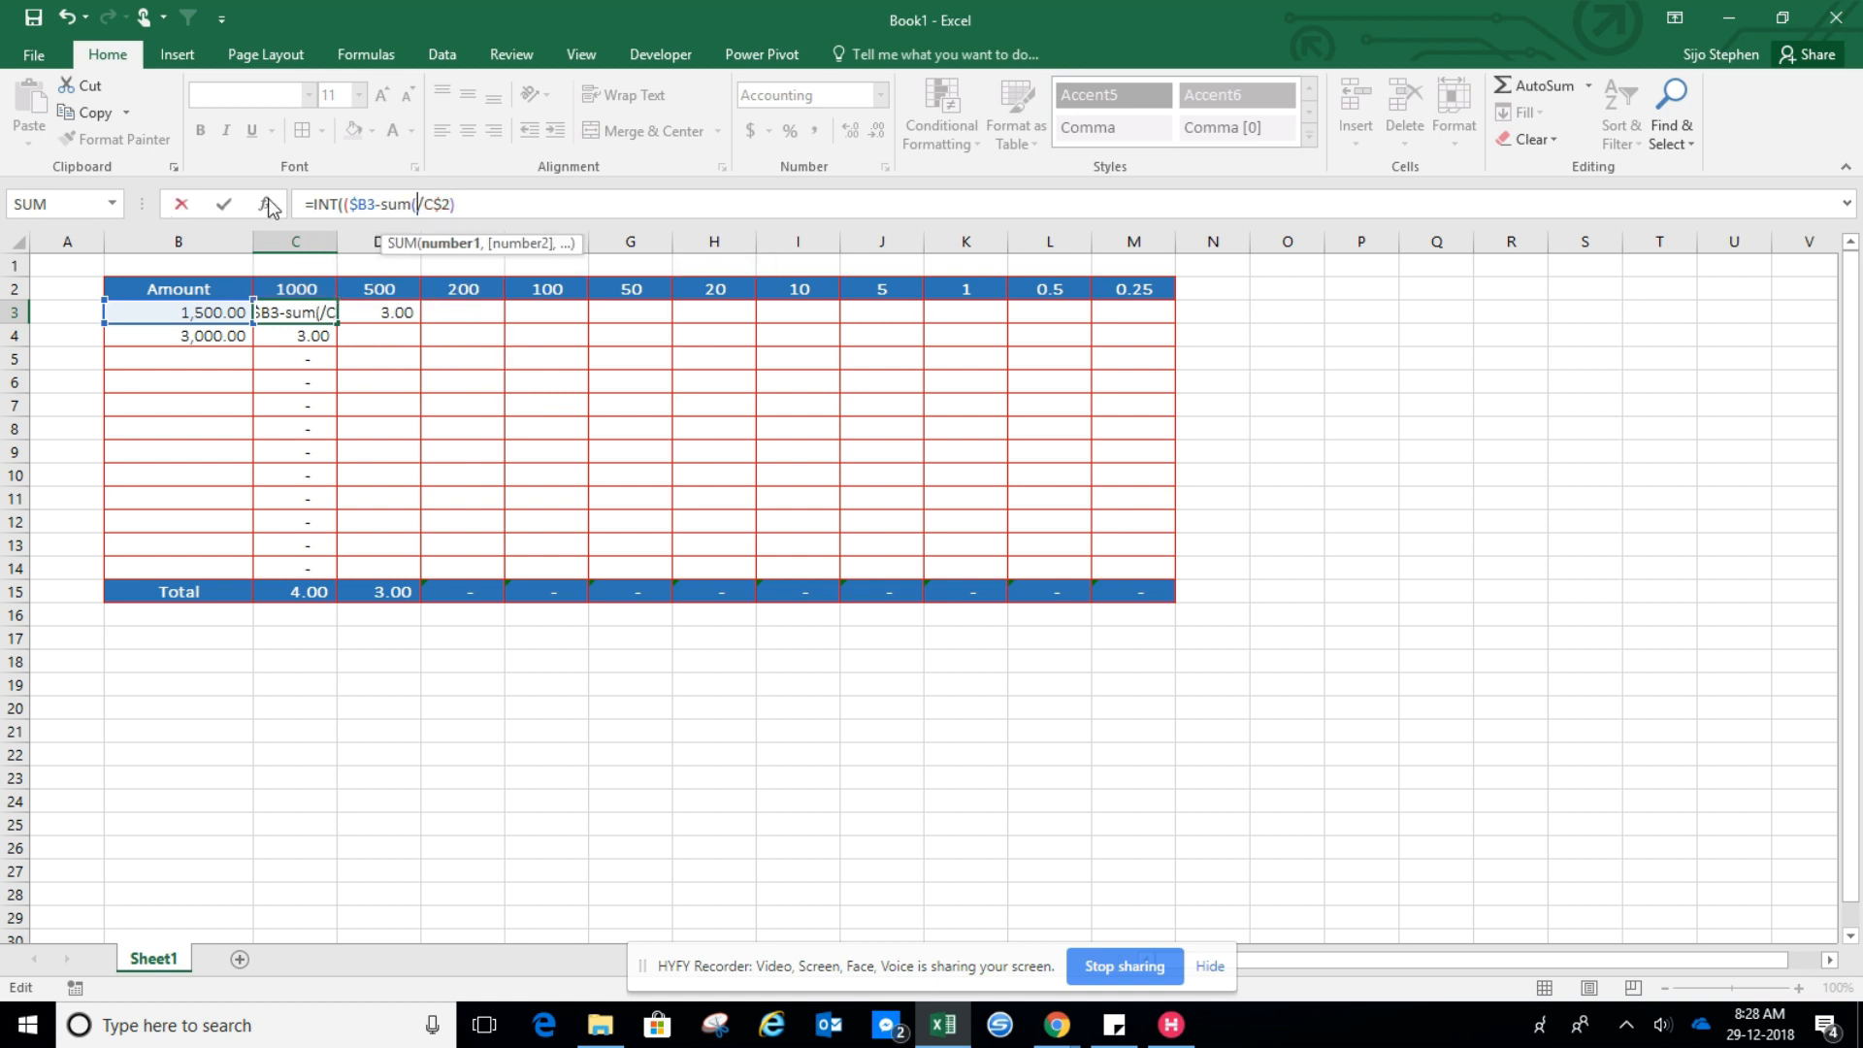
pyautogui.press('BackSpace')
pyautogui.write('pro')
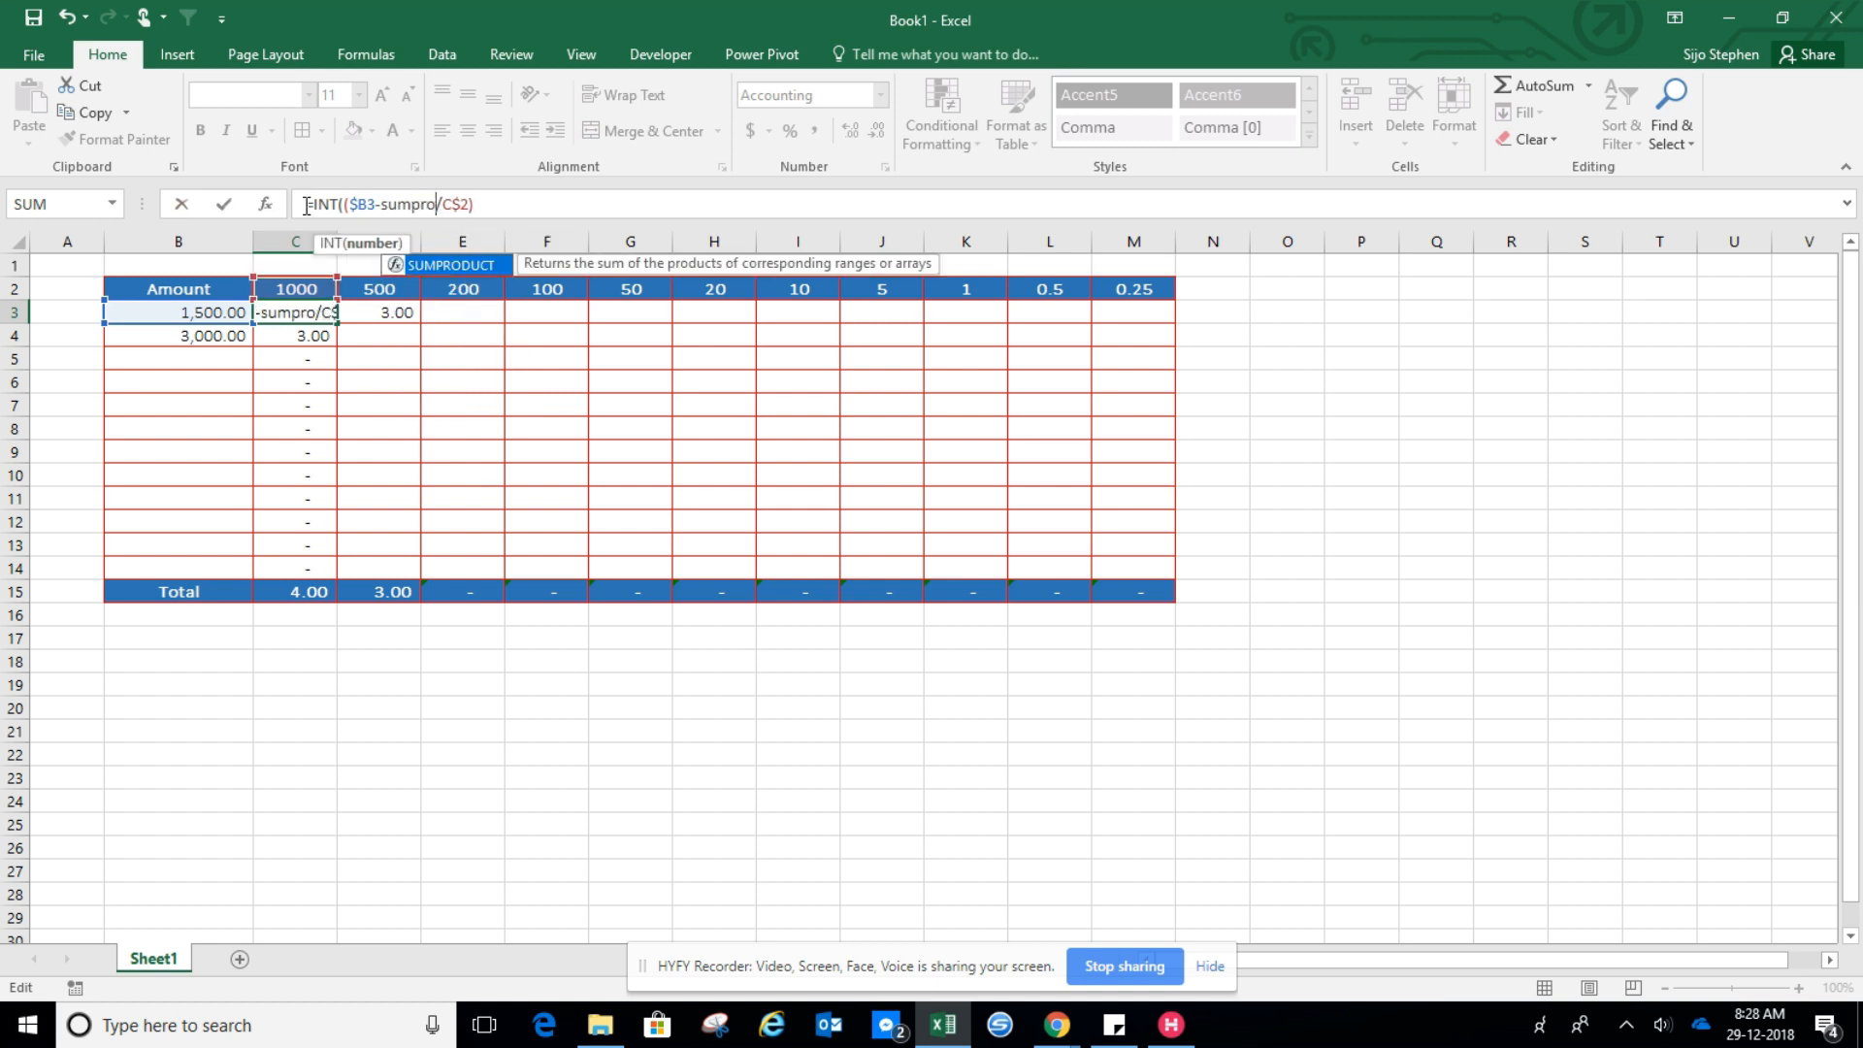
pyautogui.doubleClick(473, 267)
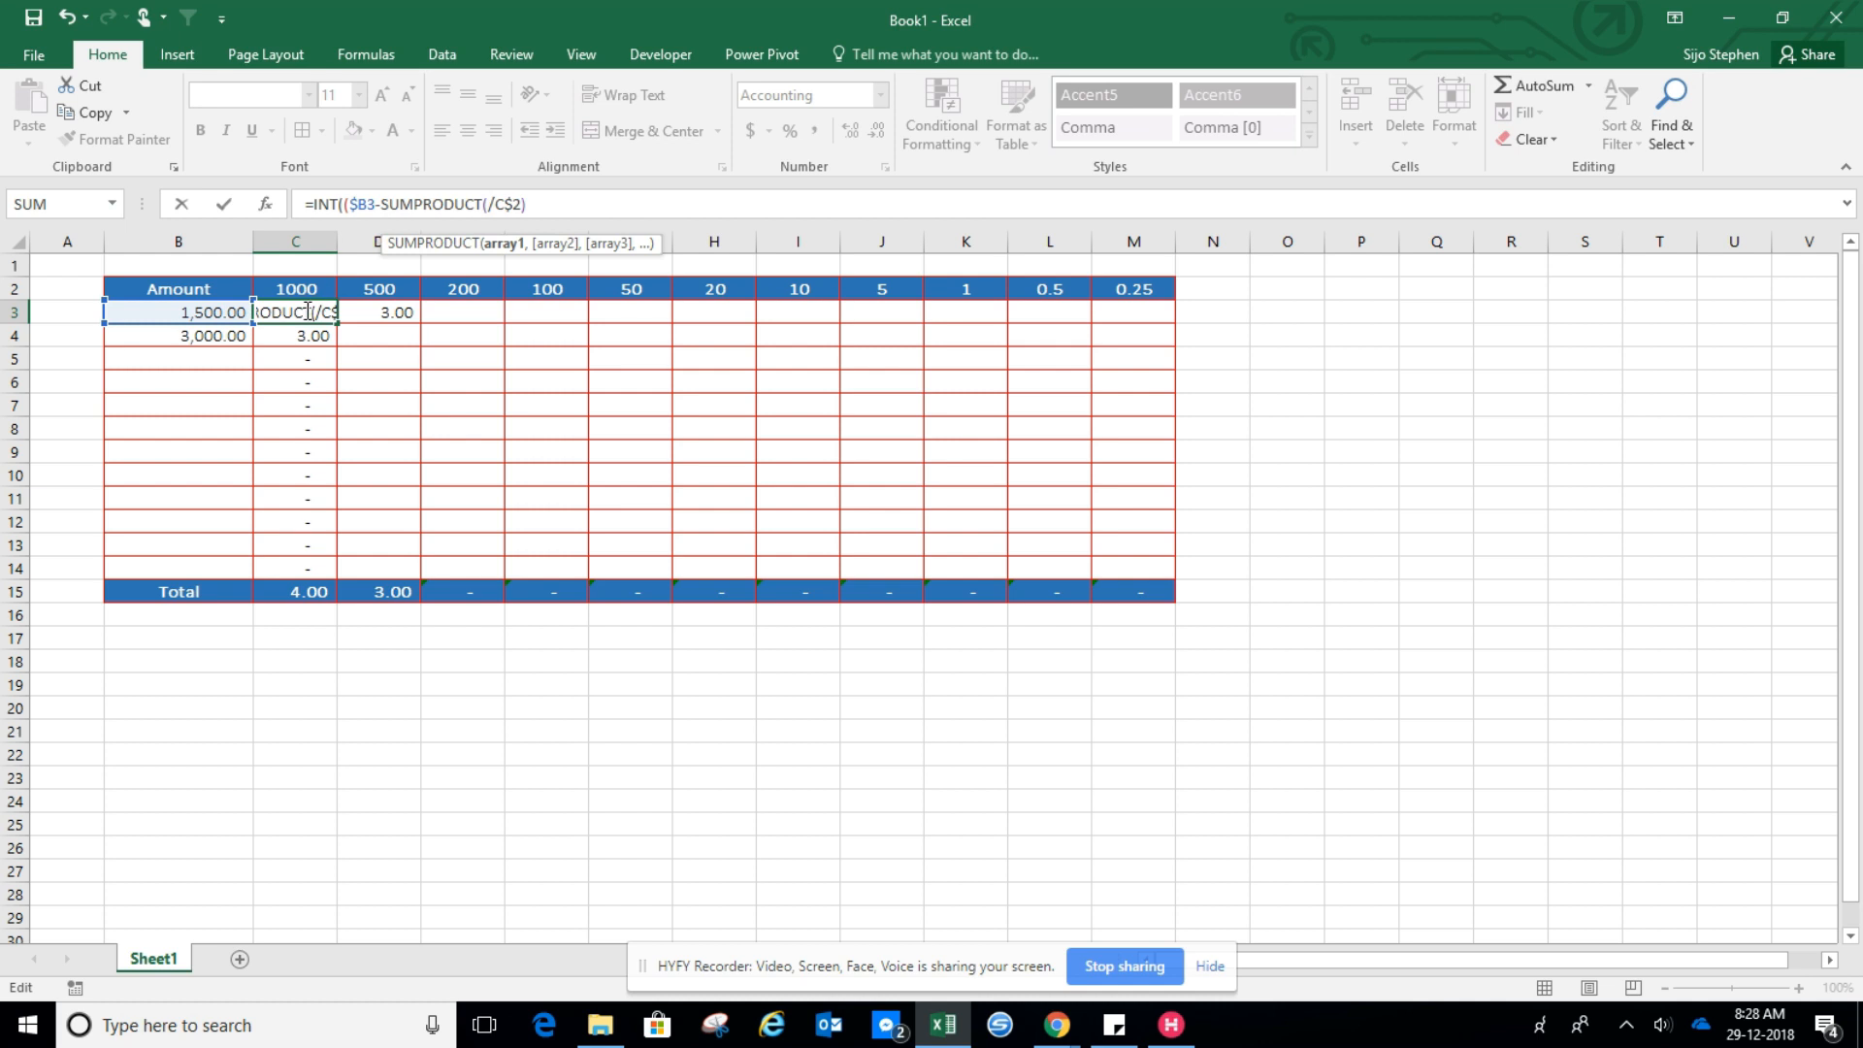
pyautogui.press('Escape')
# Rewrite D3's formula as =INT(($B3-SUMPRODUCT($C$2:C$2, …, starting the SUMPRODUCT with the anchored header range
pyautogui.click(374, 316)
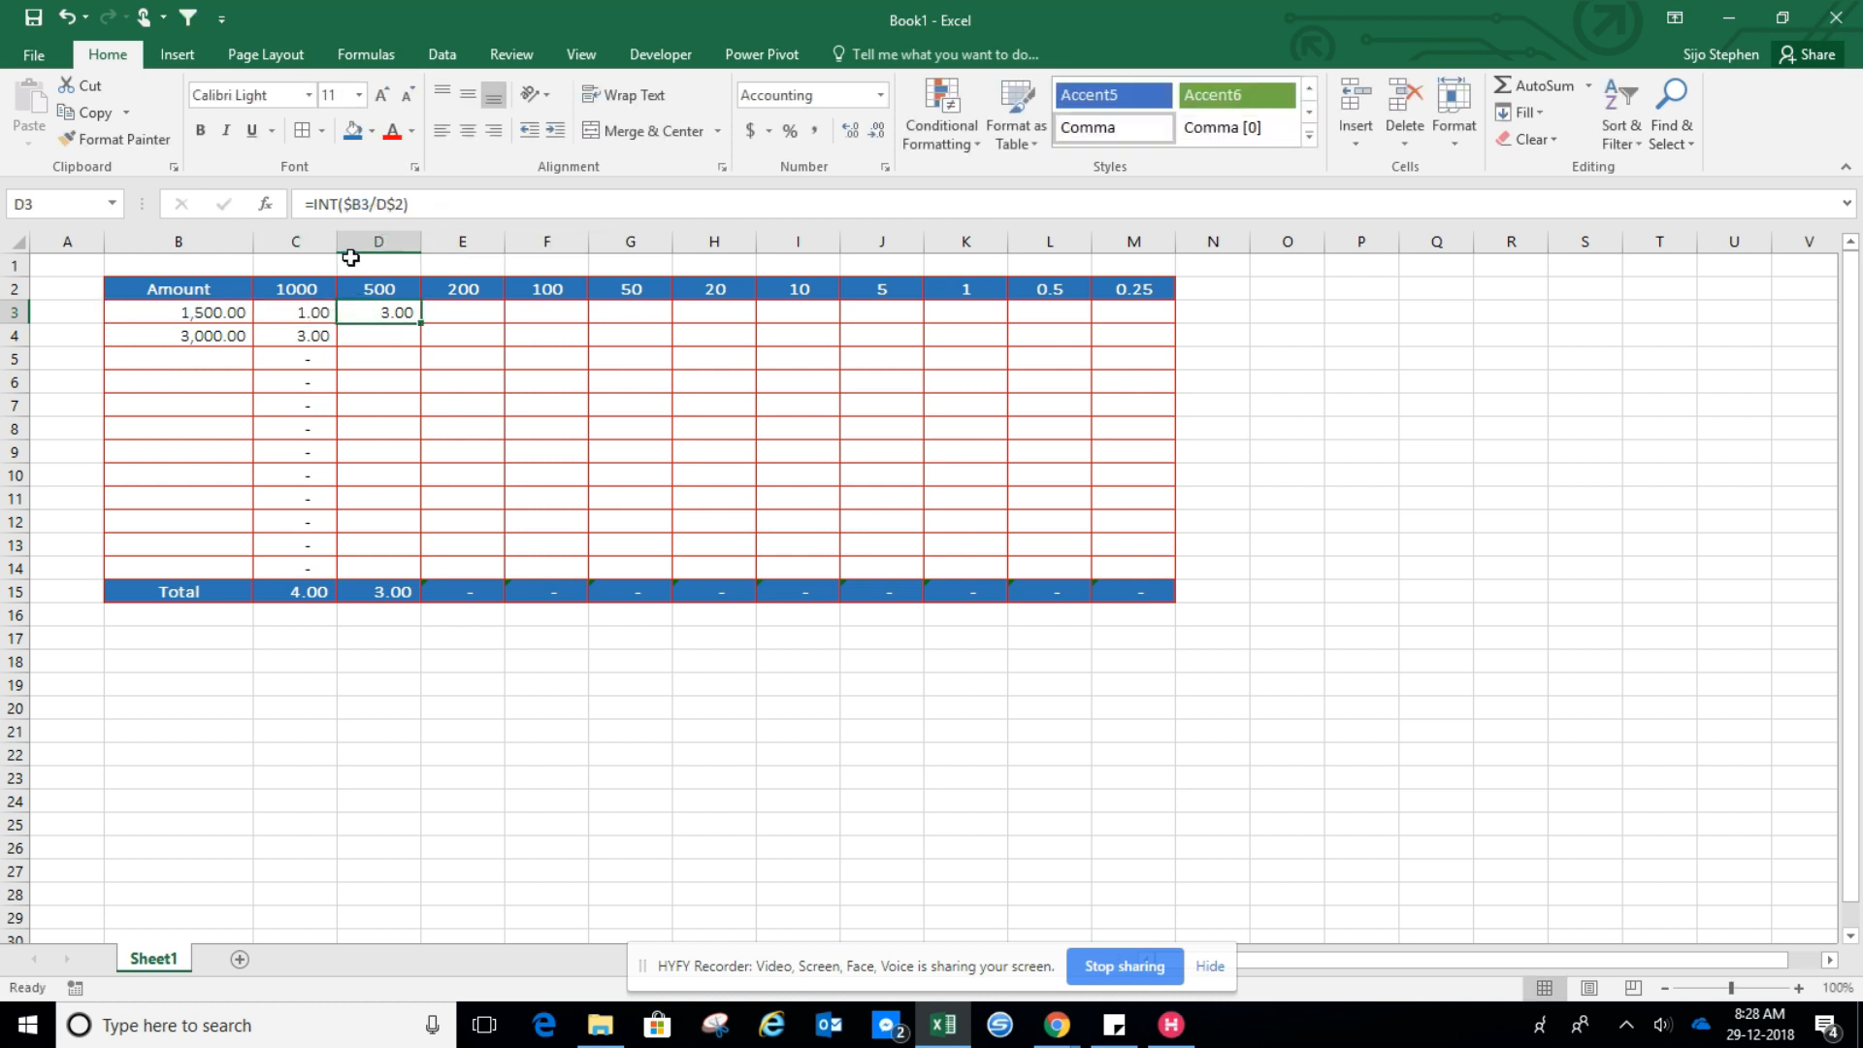
pyautogui.click(365, 202)
pyautogui.click(347, 198)
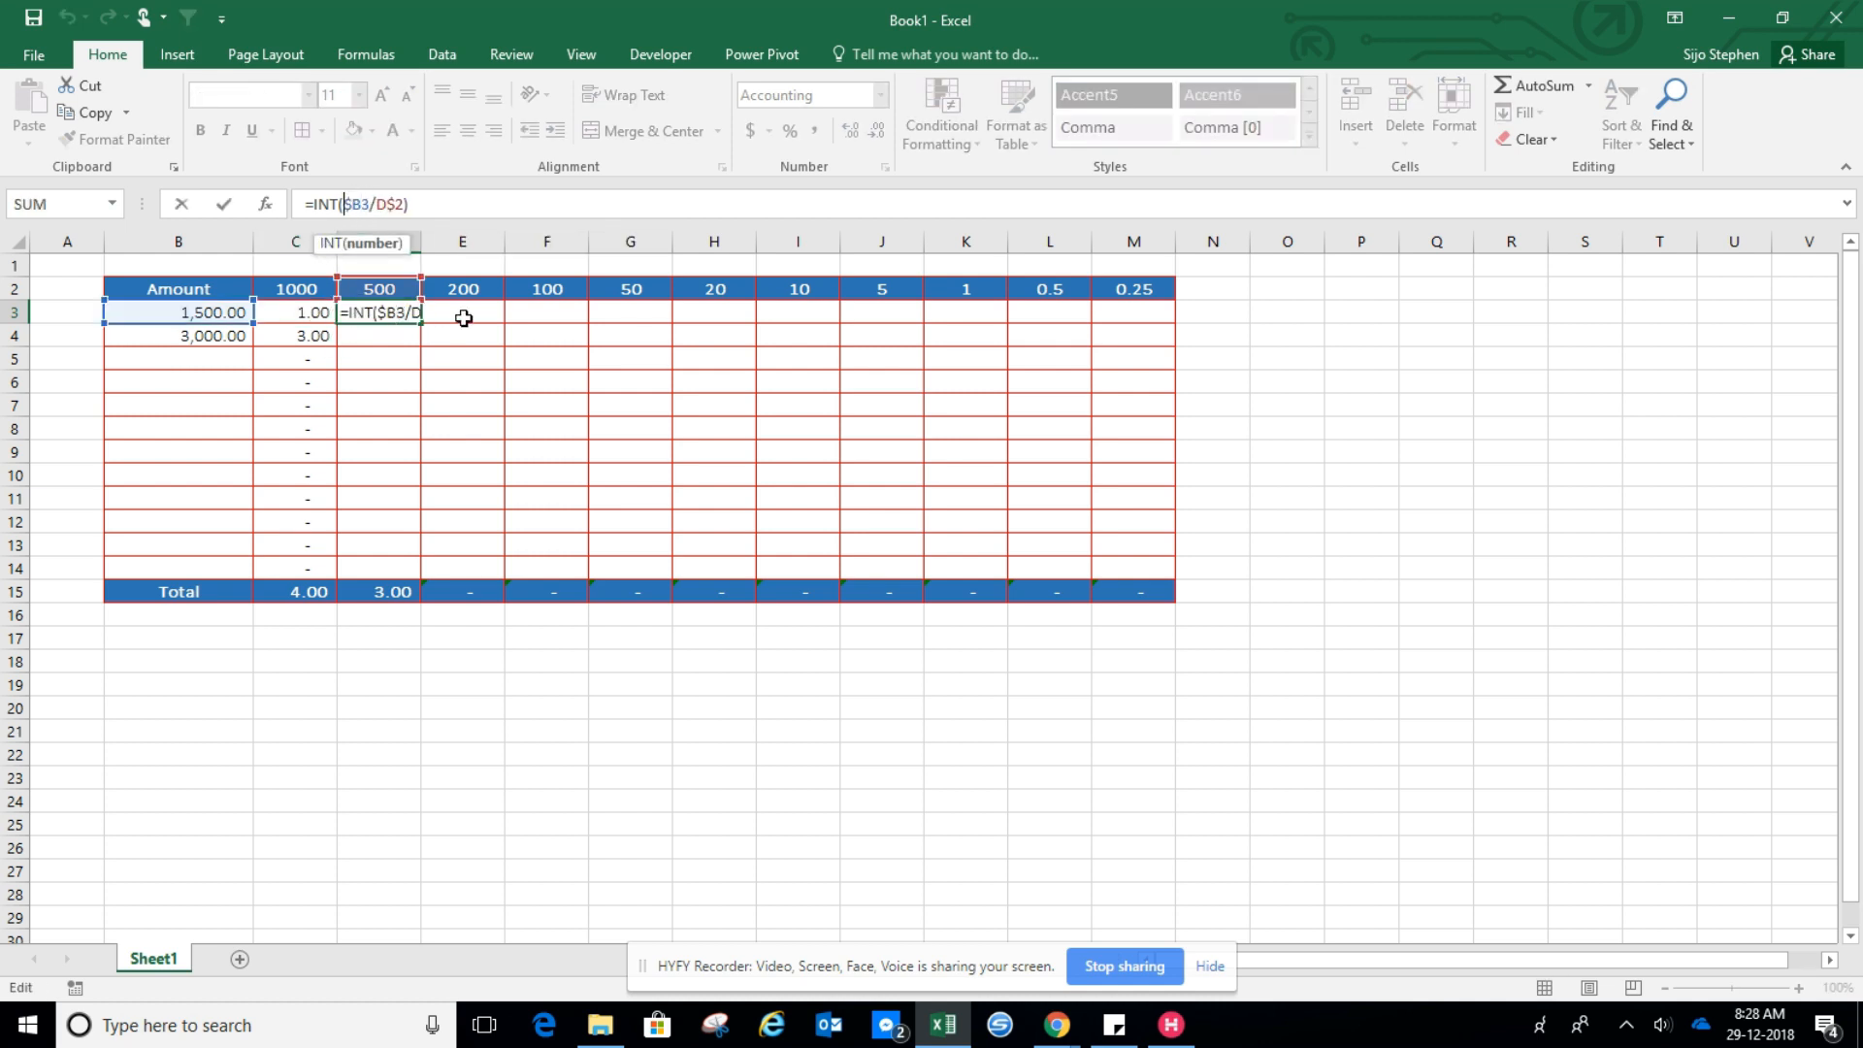
pyautogui.write('(')
pyautogui.click(378, 204)
pyautogui.write('-sum')
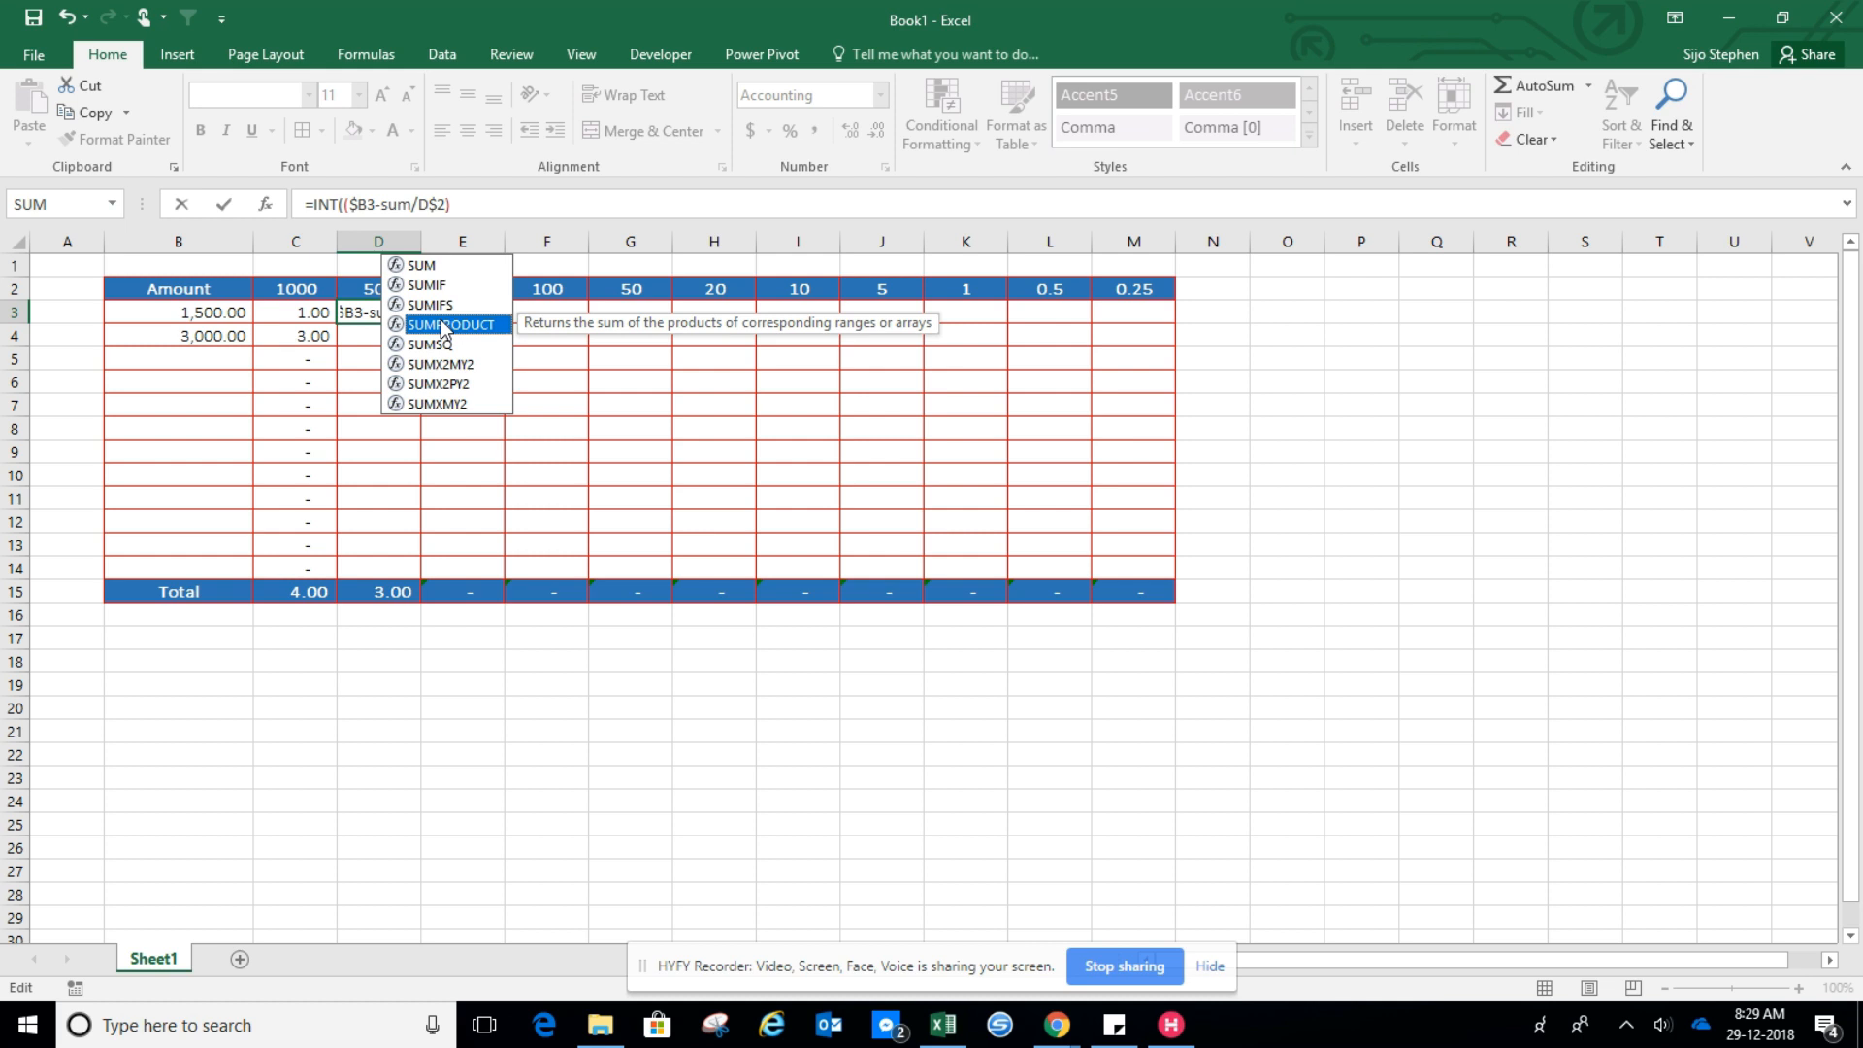
pyautogui.doubleClick(443, 325)
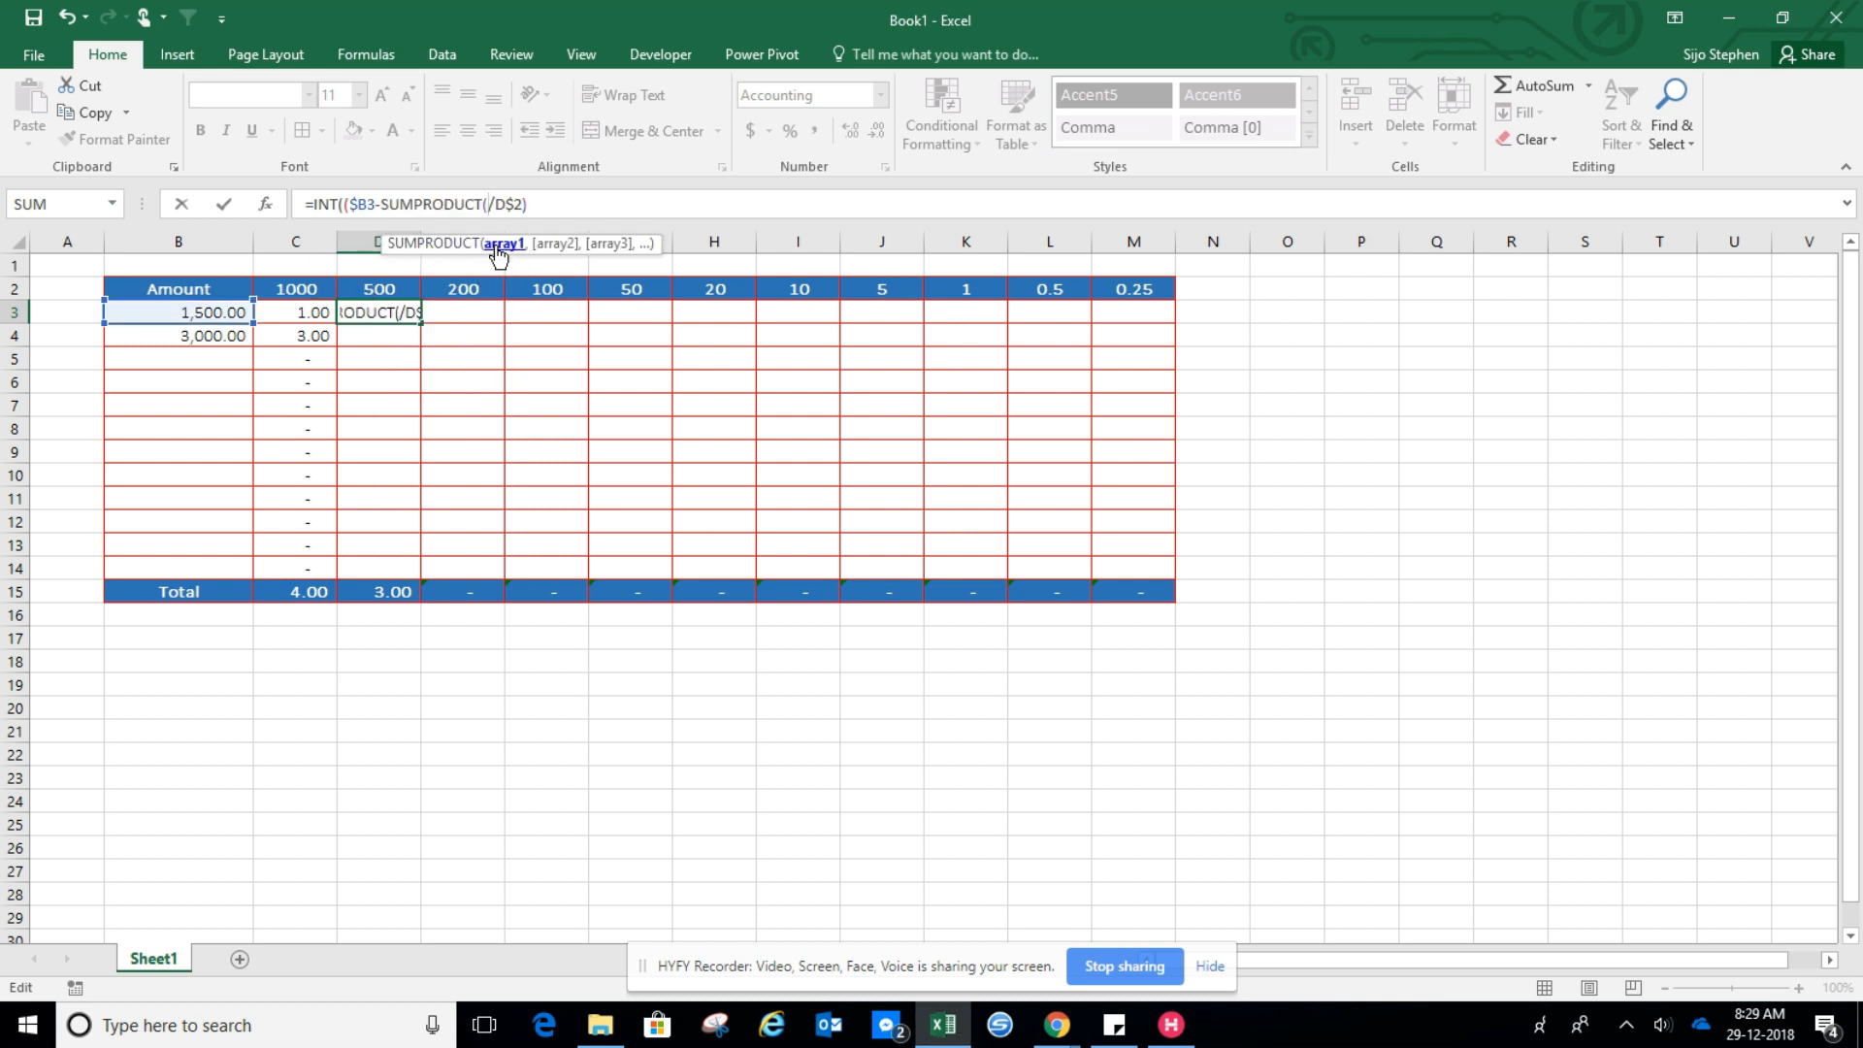
pyautogui.click(308, 289)
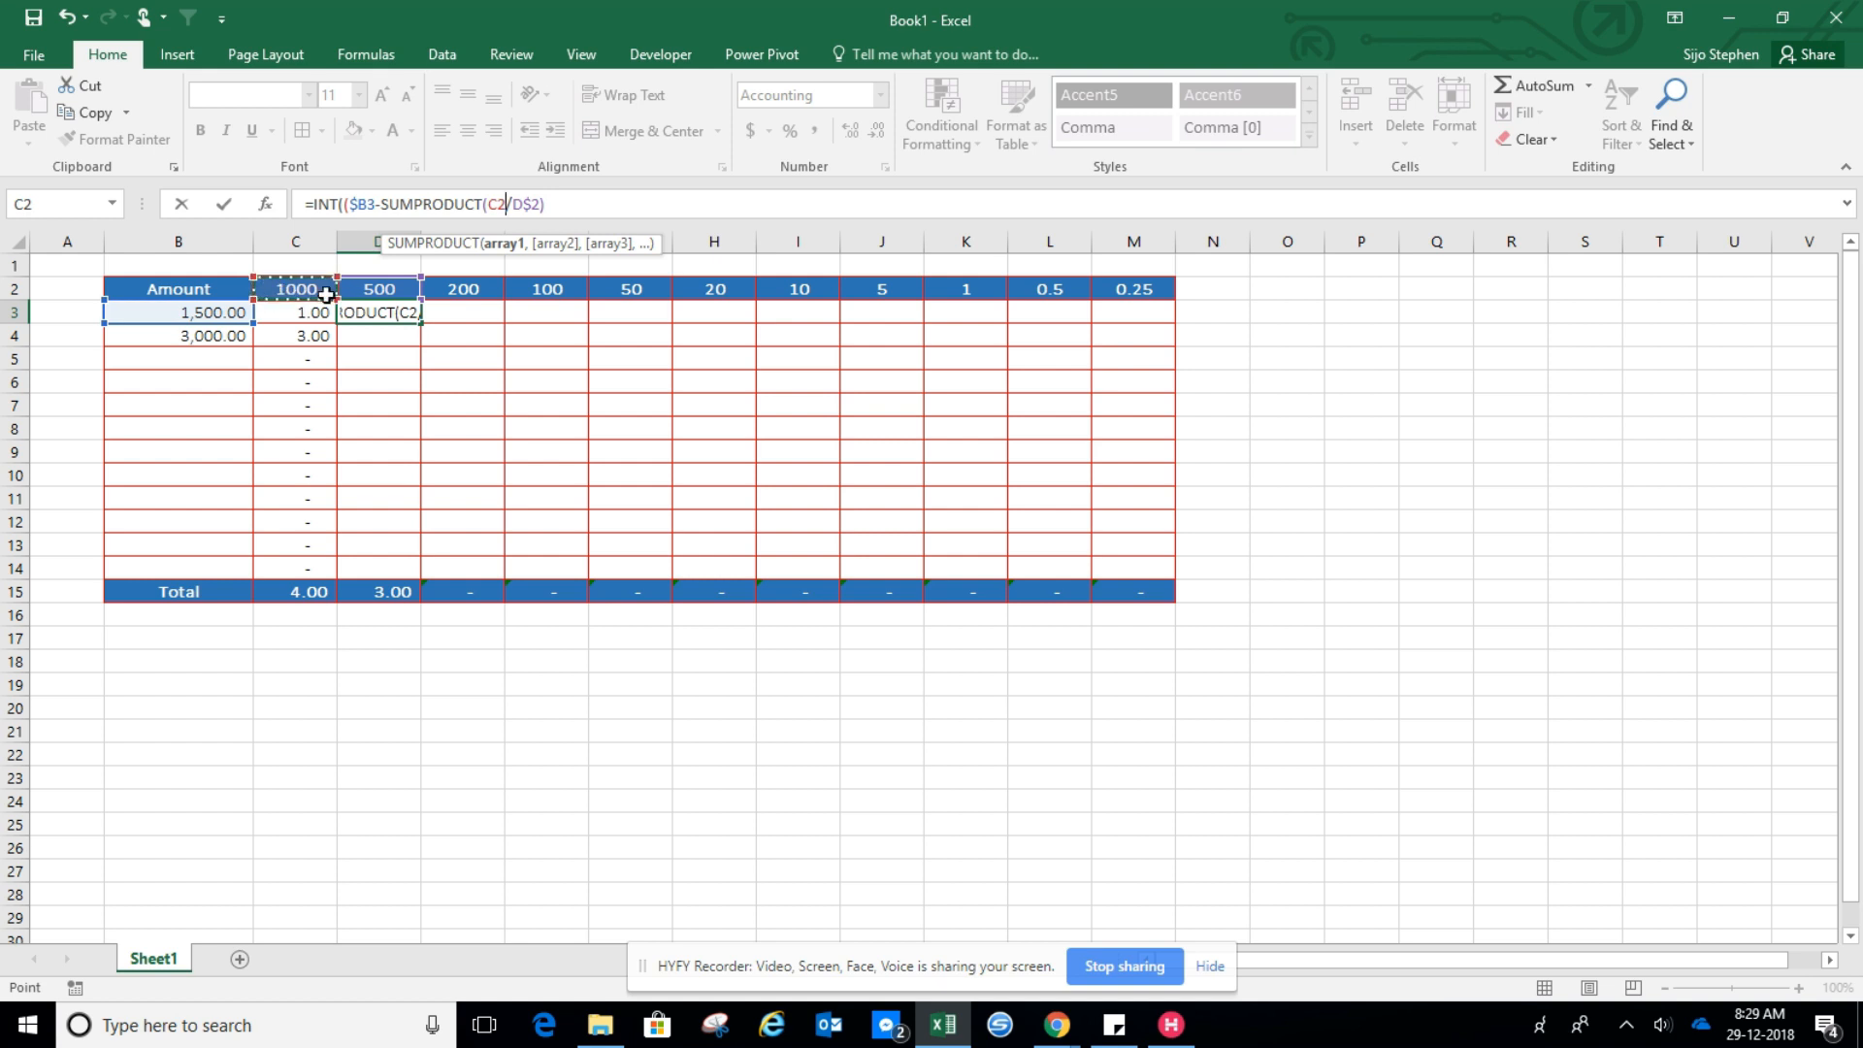
pyautogui.press('F8')
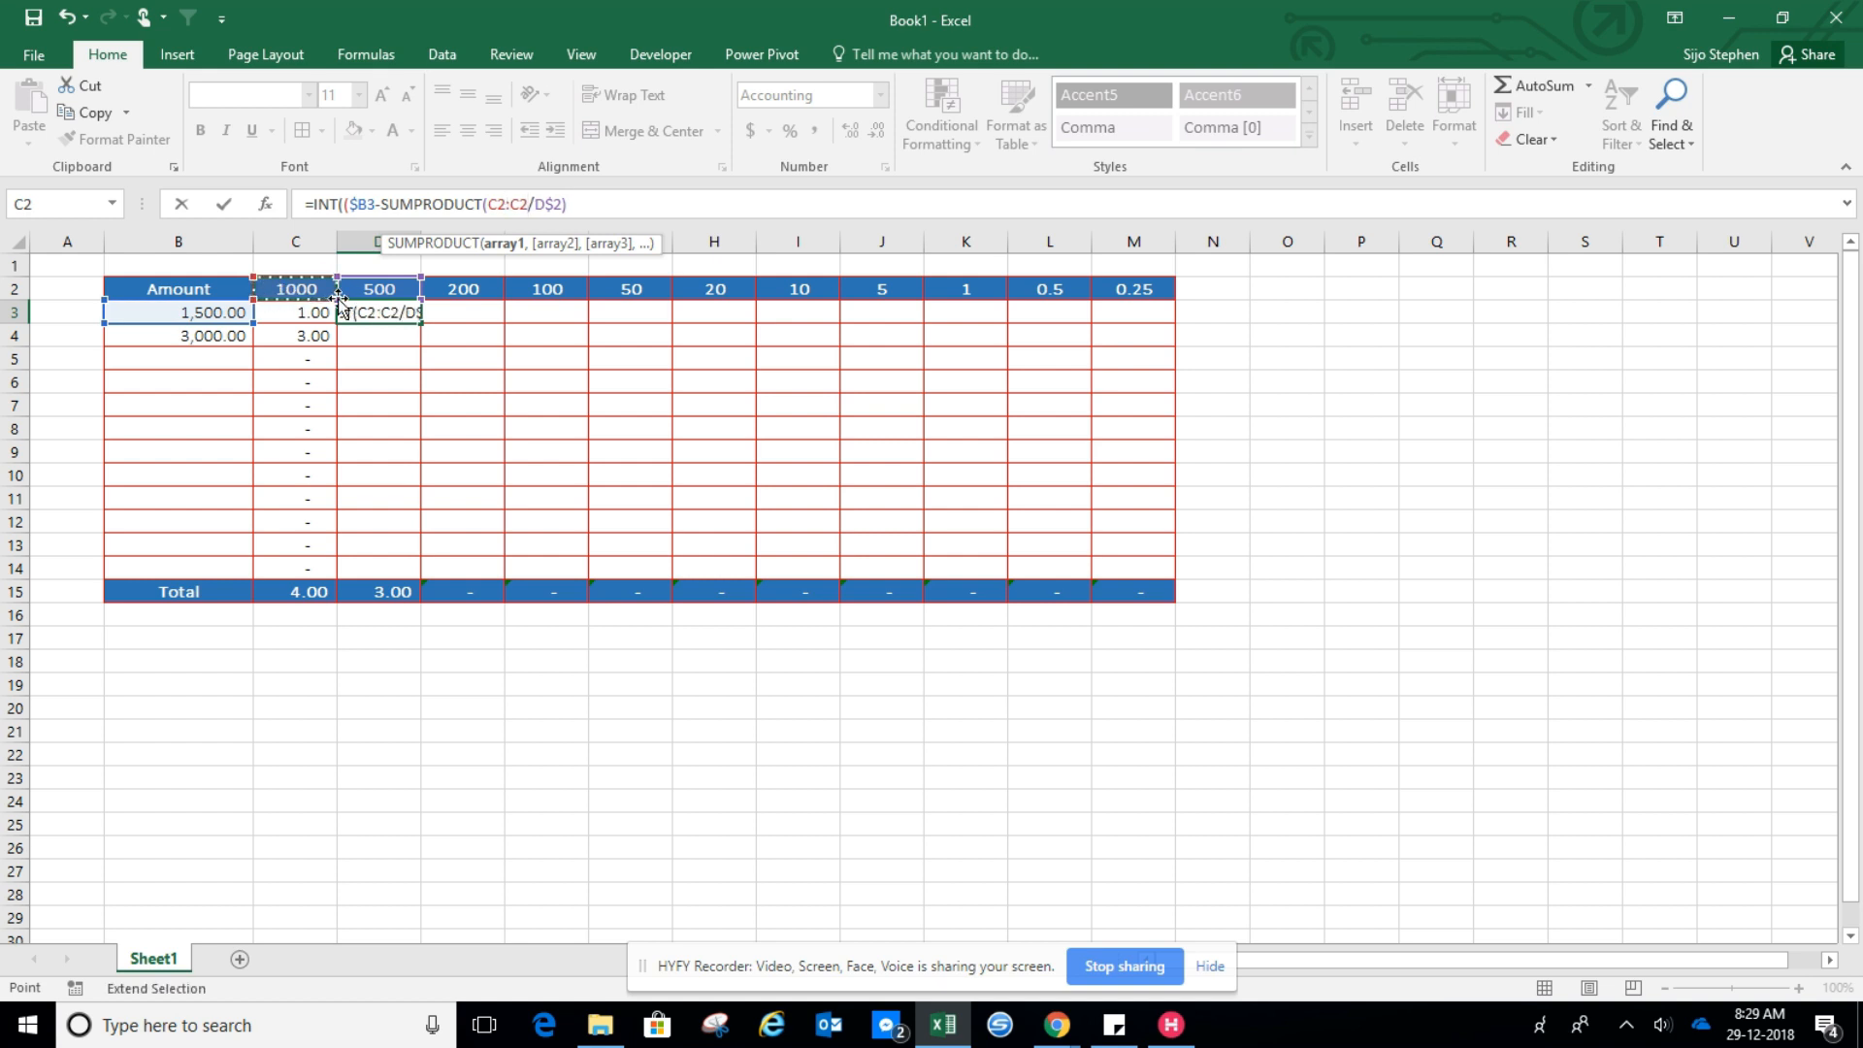
pyautogui.moveTo(528, 204); pyautogui.dragTo(500, 205)
pyautogui.click(497, 204)
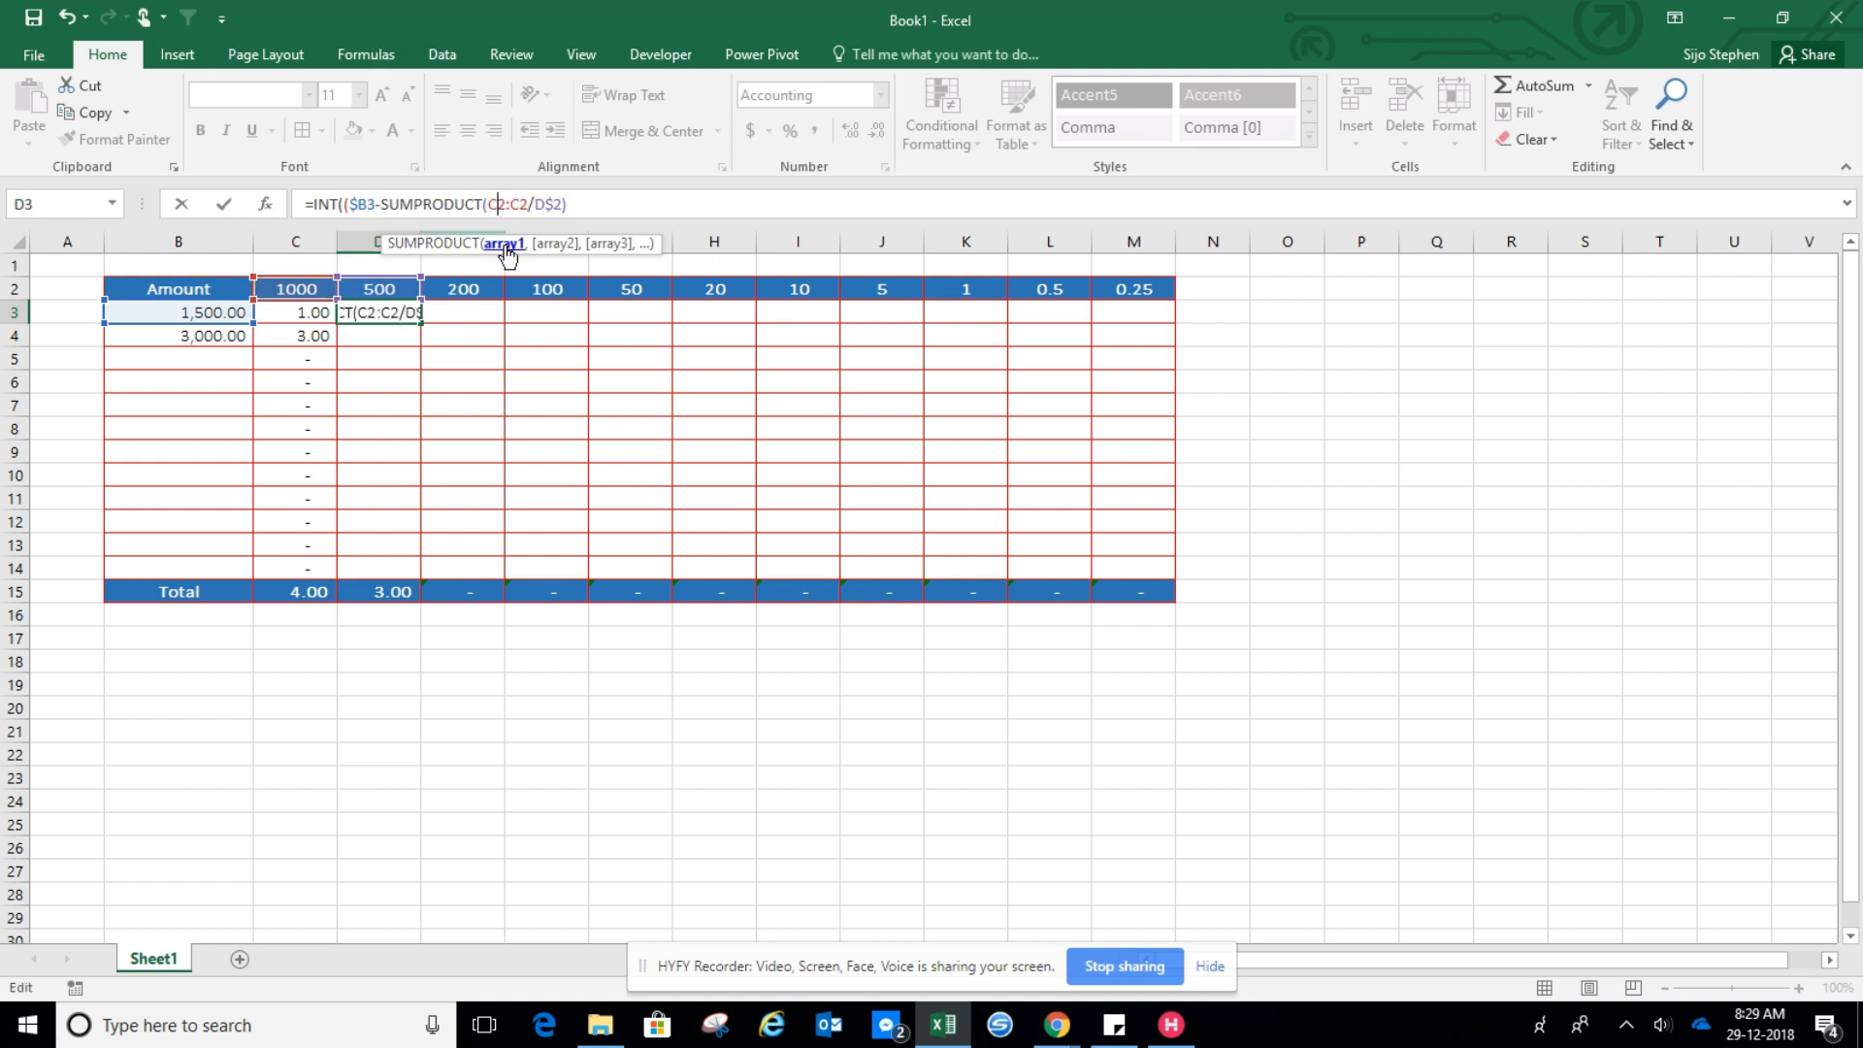
pyautogui.press('F4')
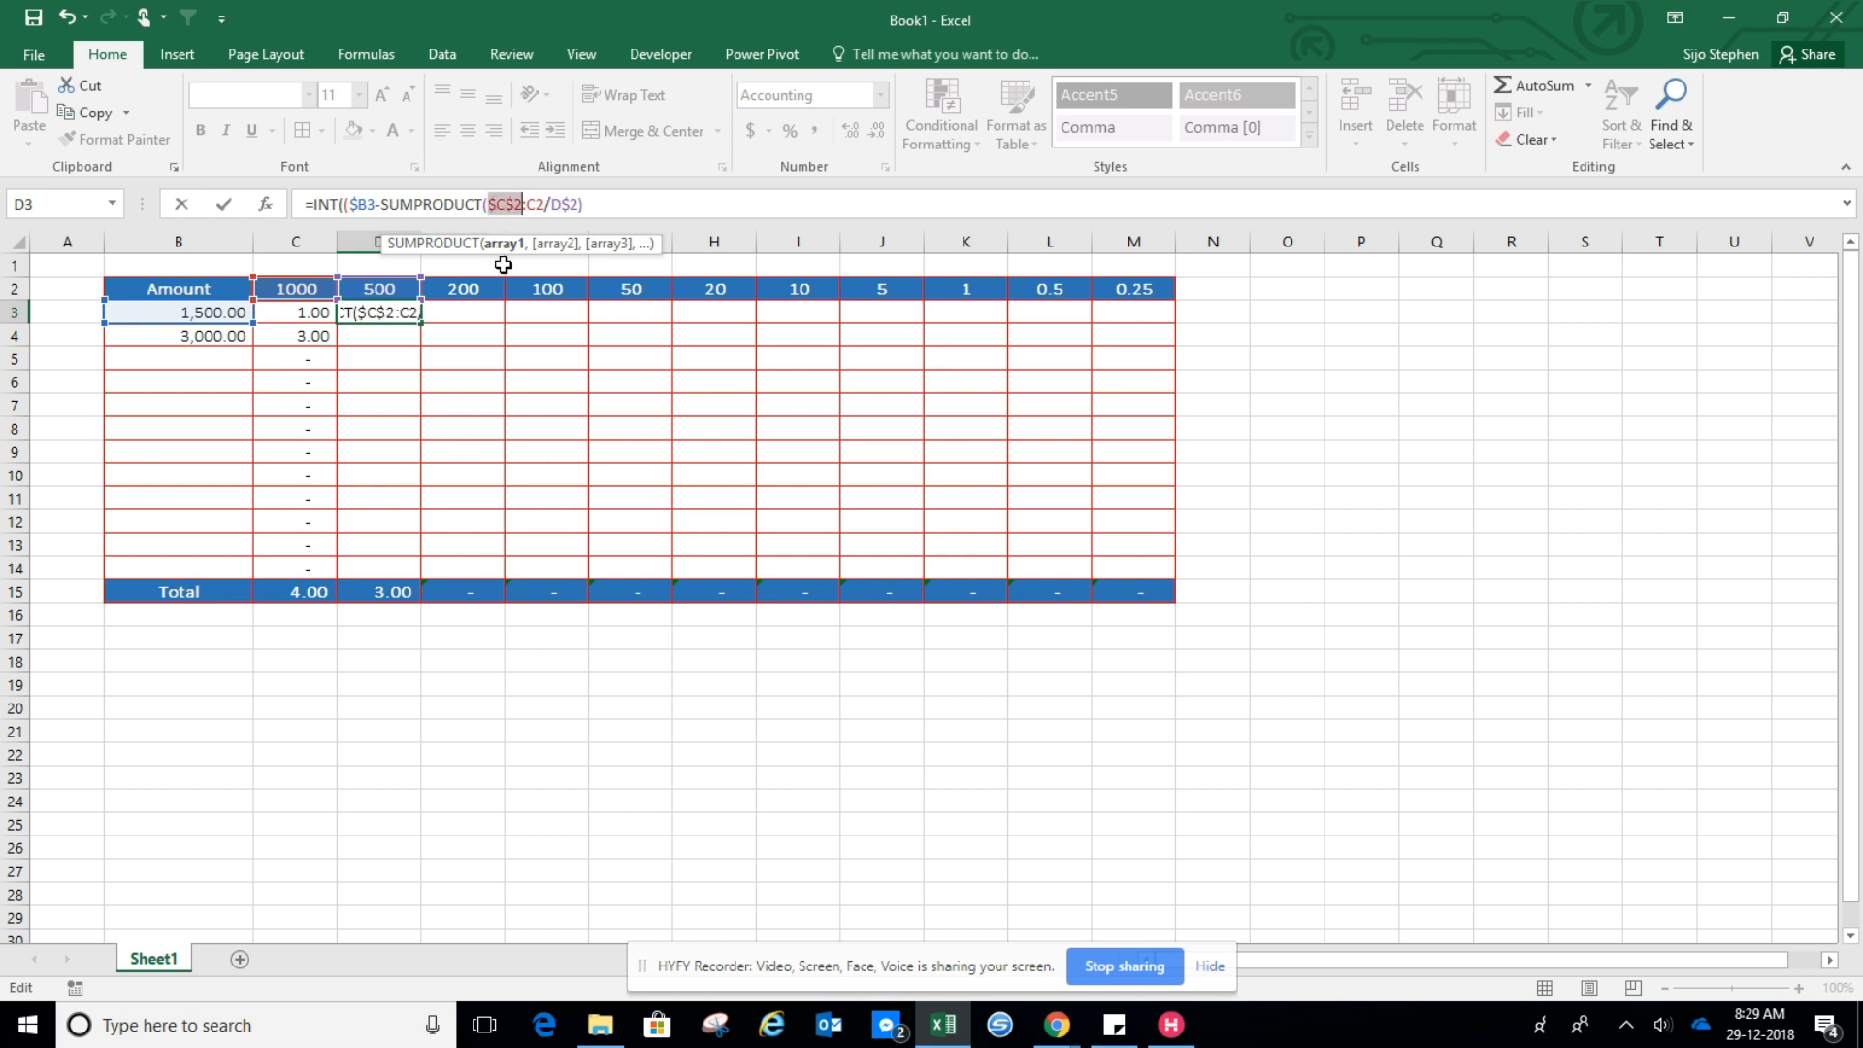
pyautogui.click(537, 206)
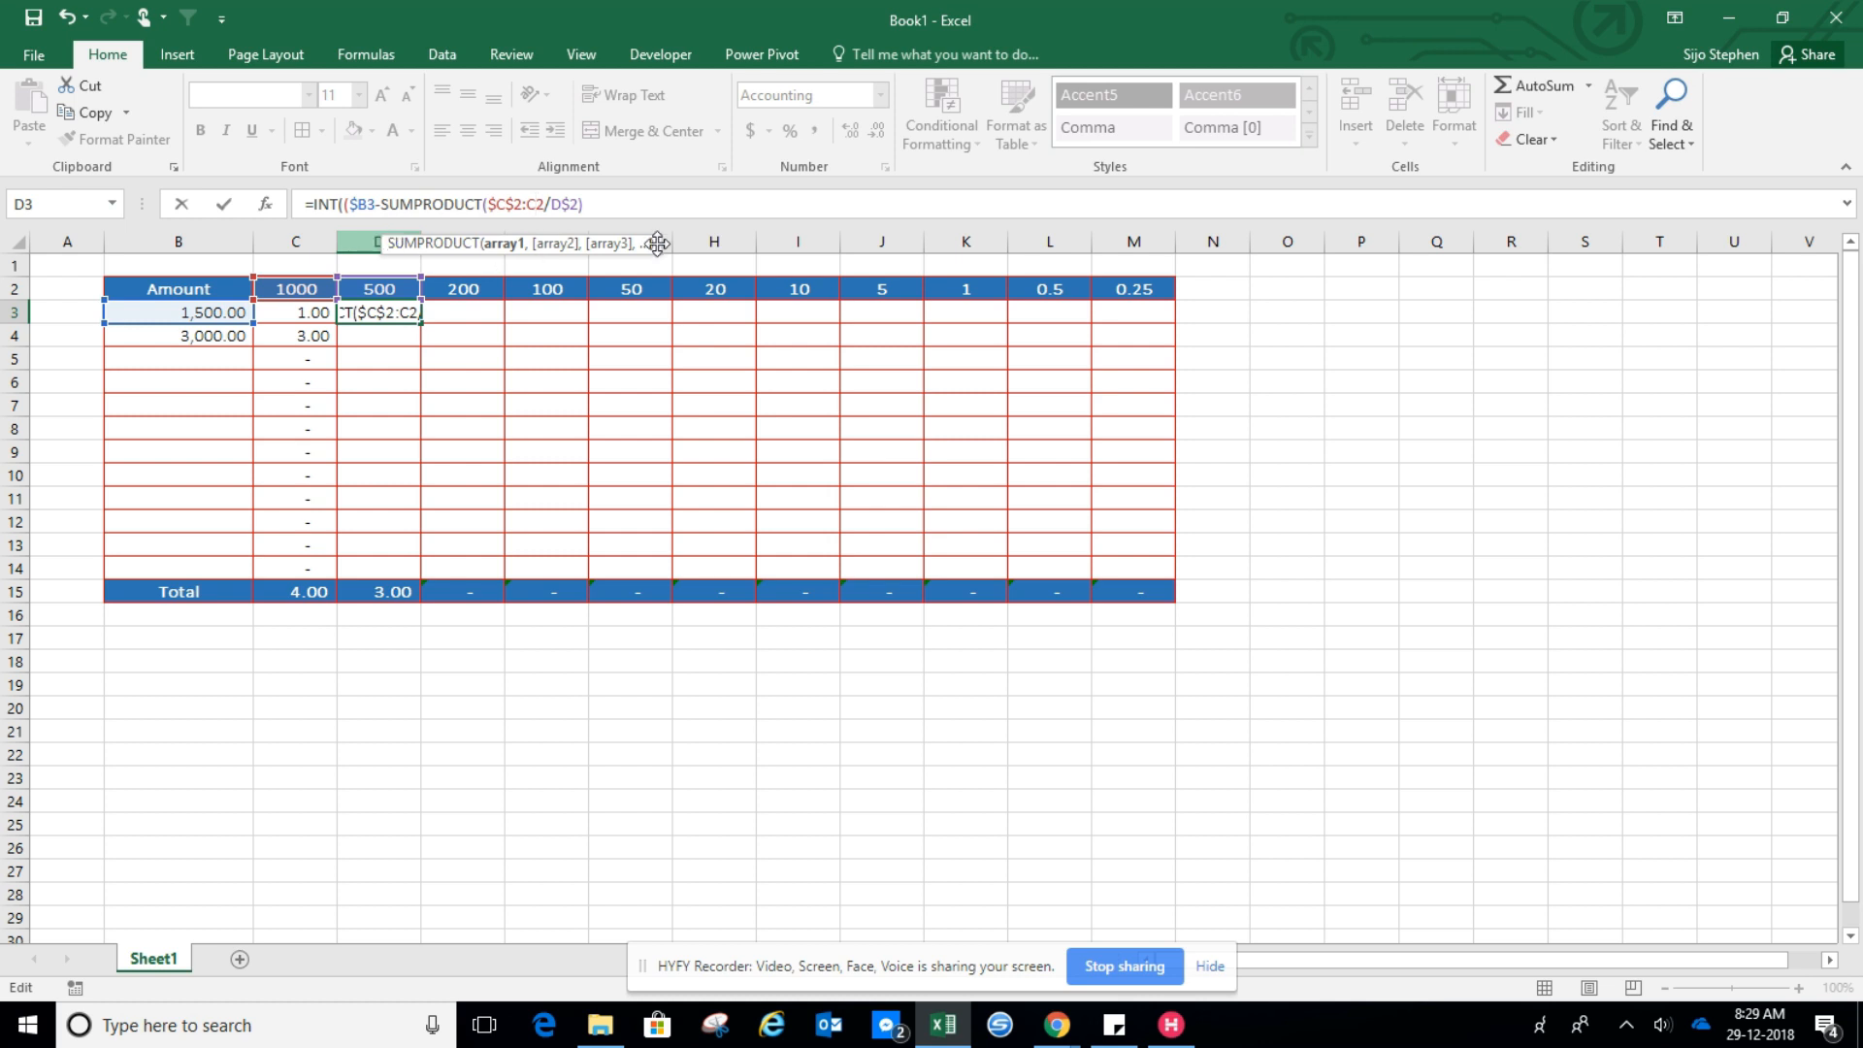
pyautogui.write(',')
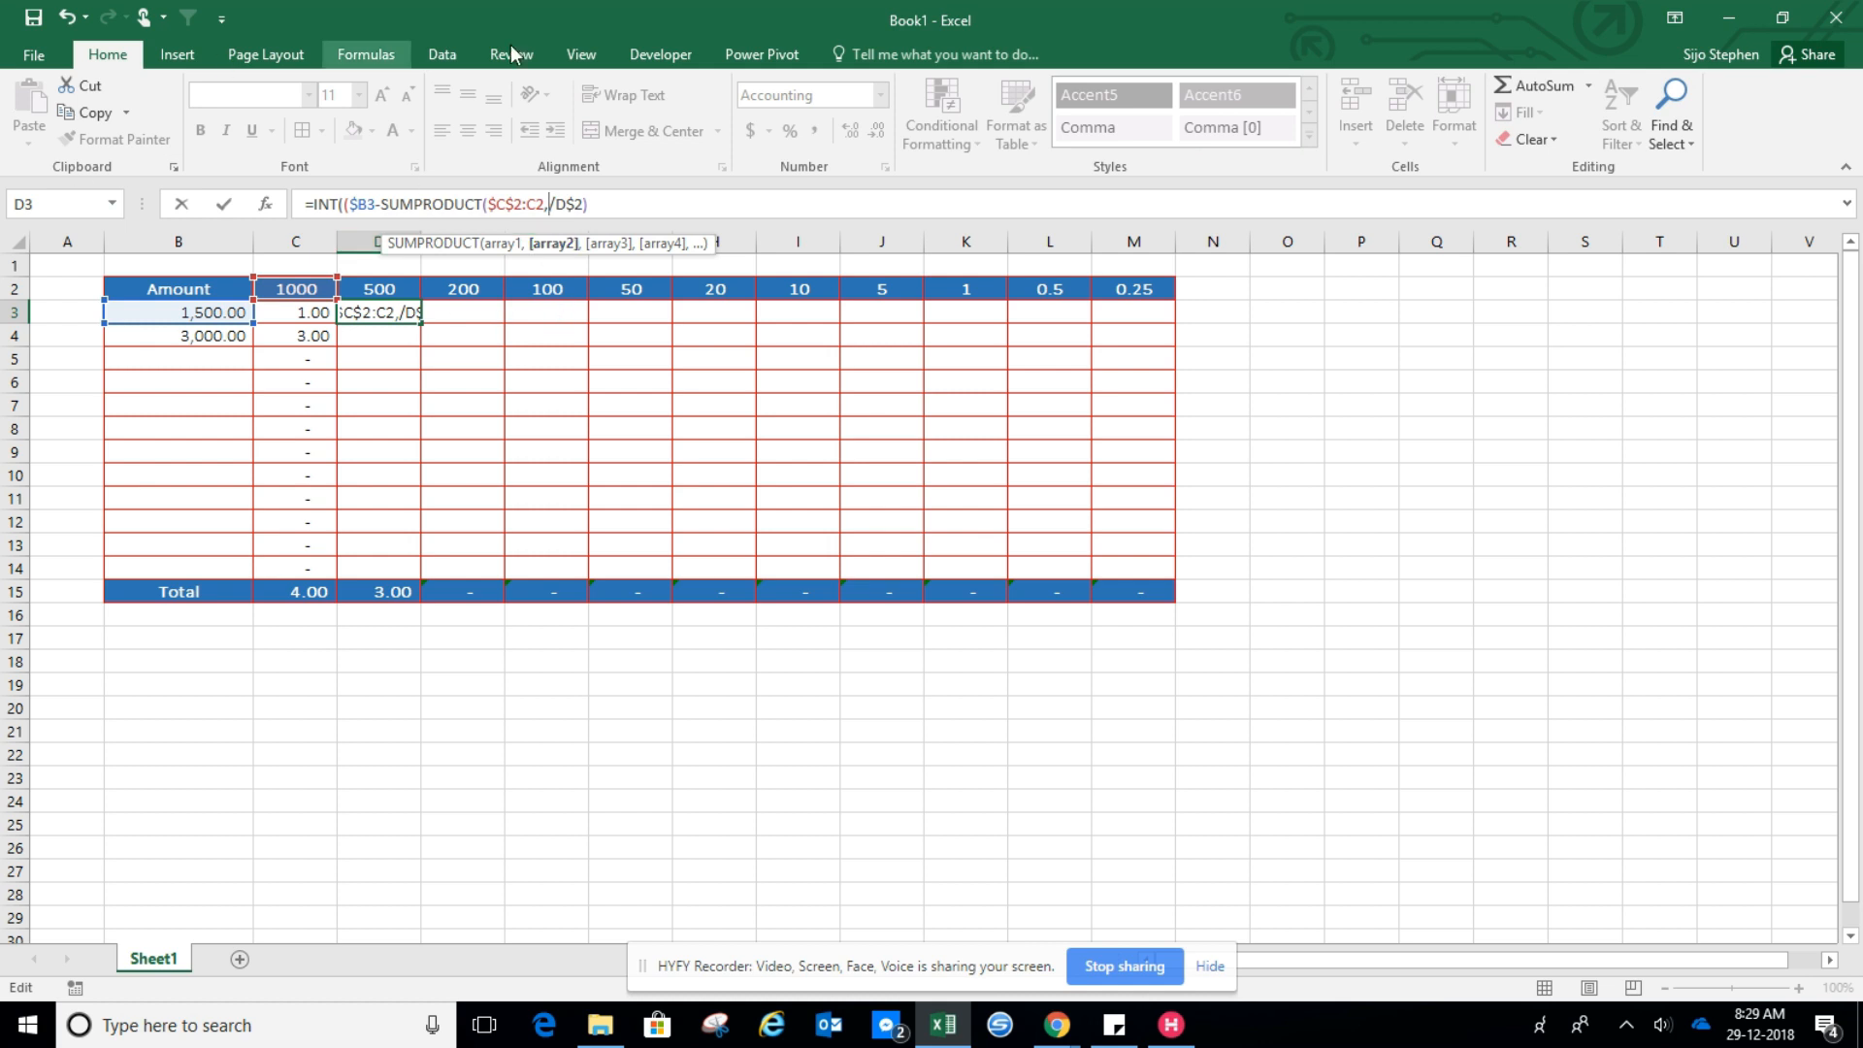
pyautogui.click(531, 205)
pyautogui.press('F4')
pyautogui.click(568, 200)
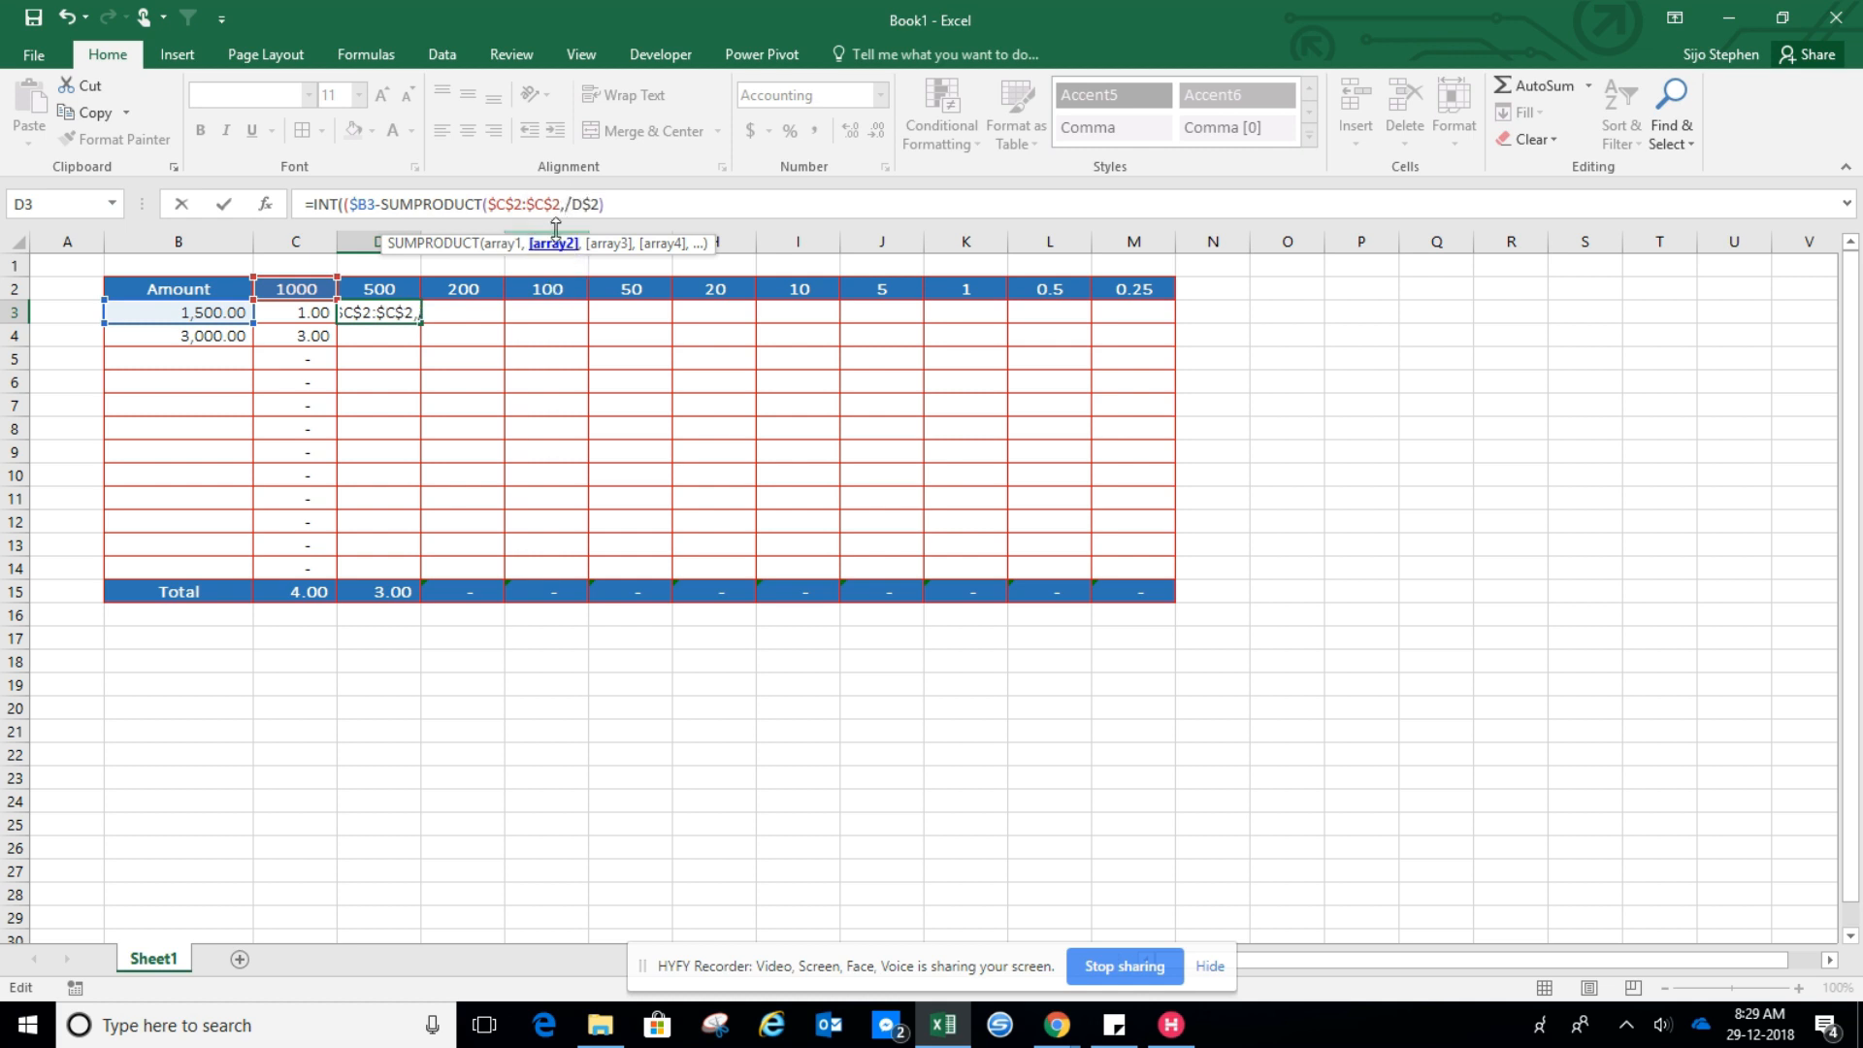
pyautogui.press('F4')
pyautogui.click(558, 203)
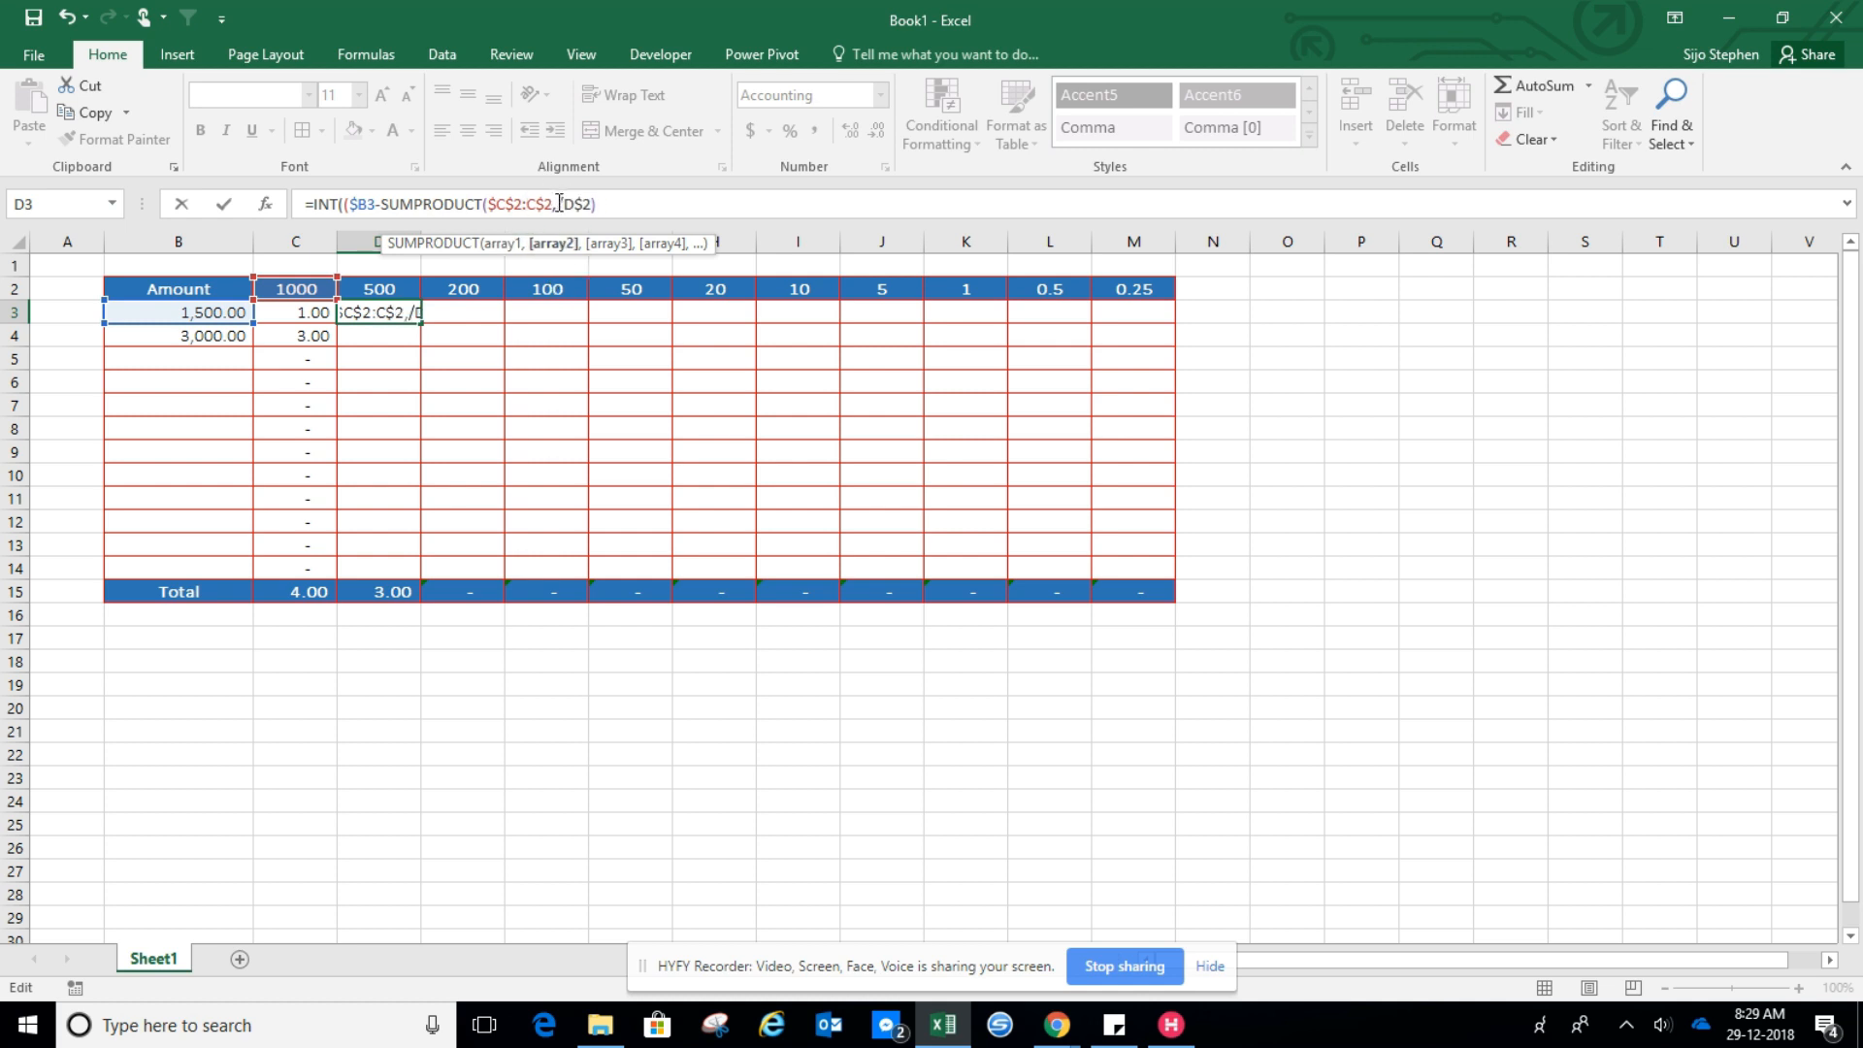
# Add $C3:C3 as the second SUMPRODUCT array and close D3's formula dividing by D$2
pyautogui.click(278, 321)
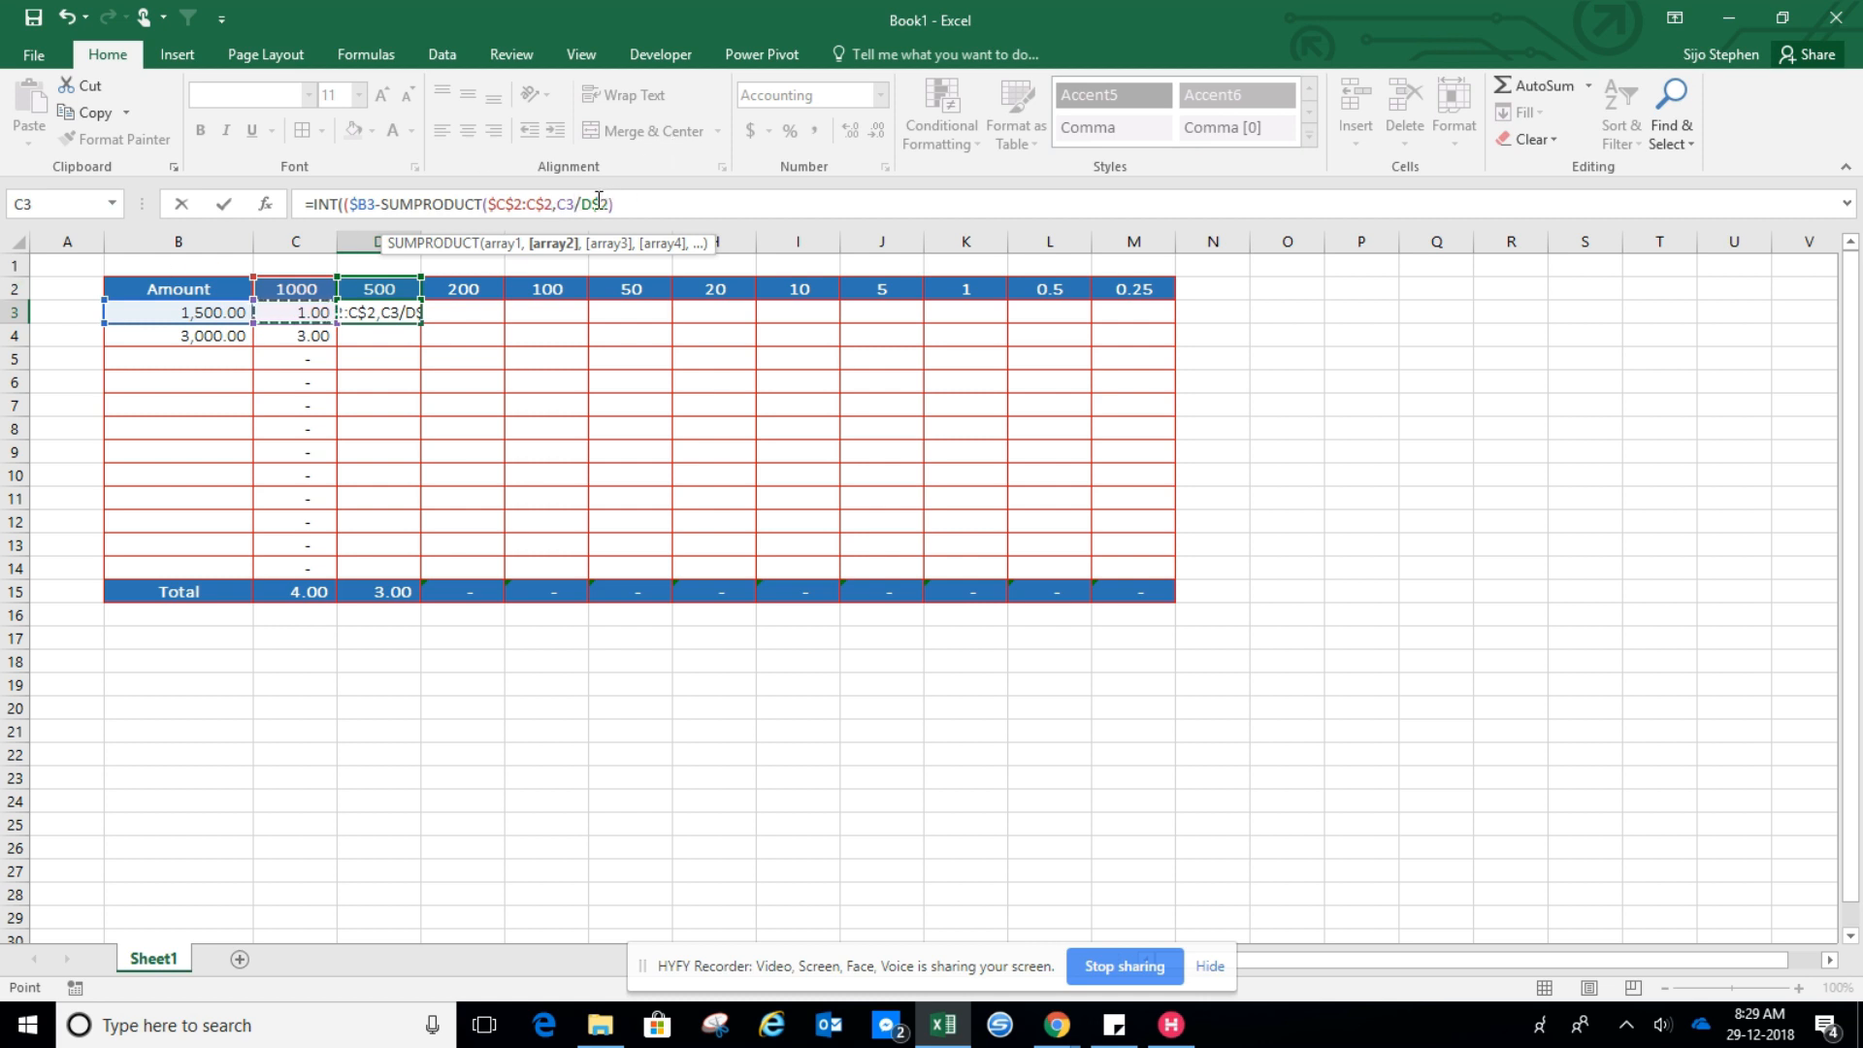
pyautogui.press('F8')
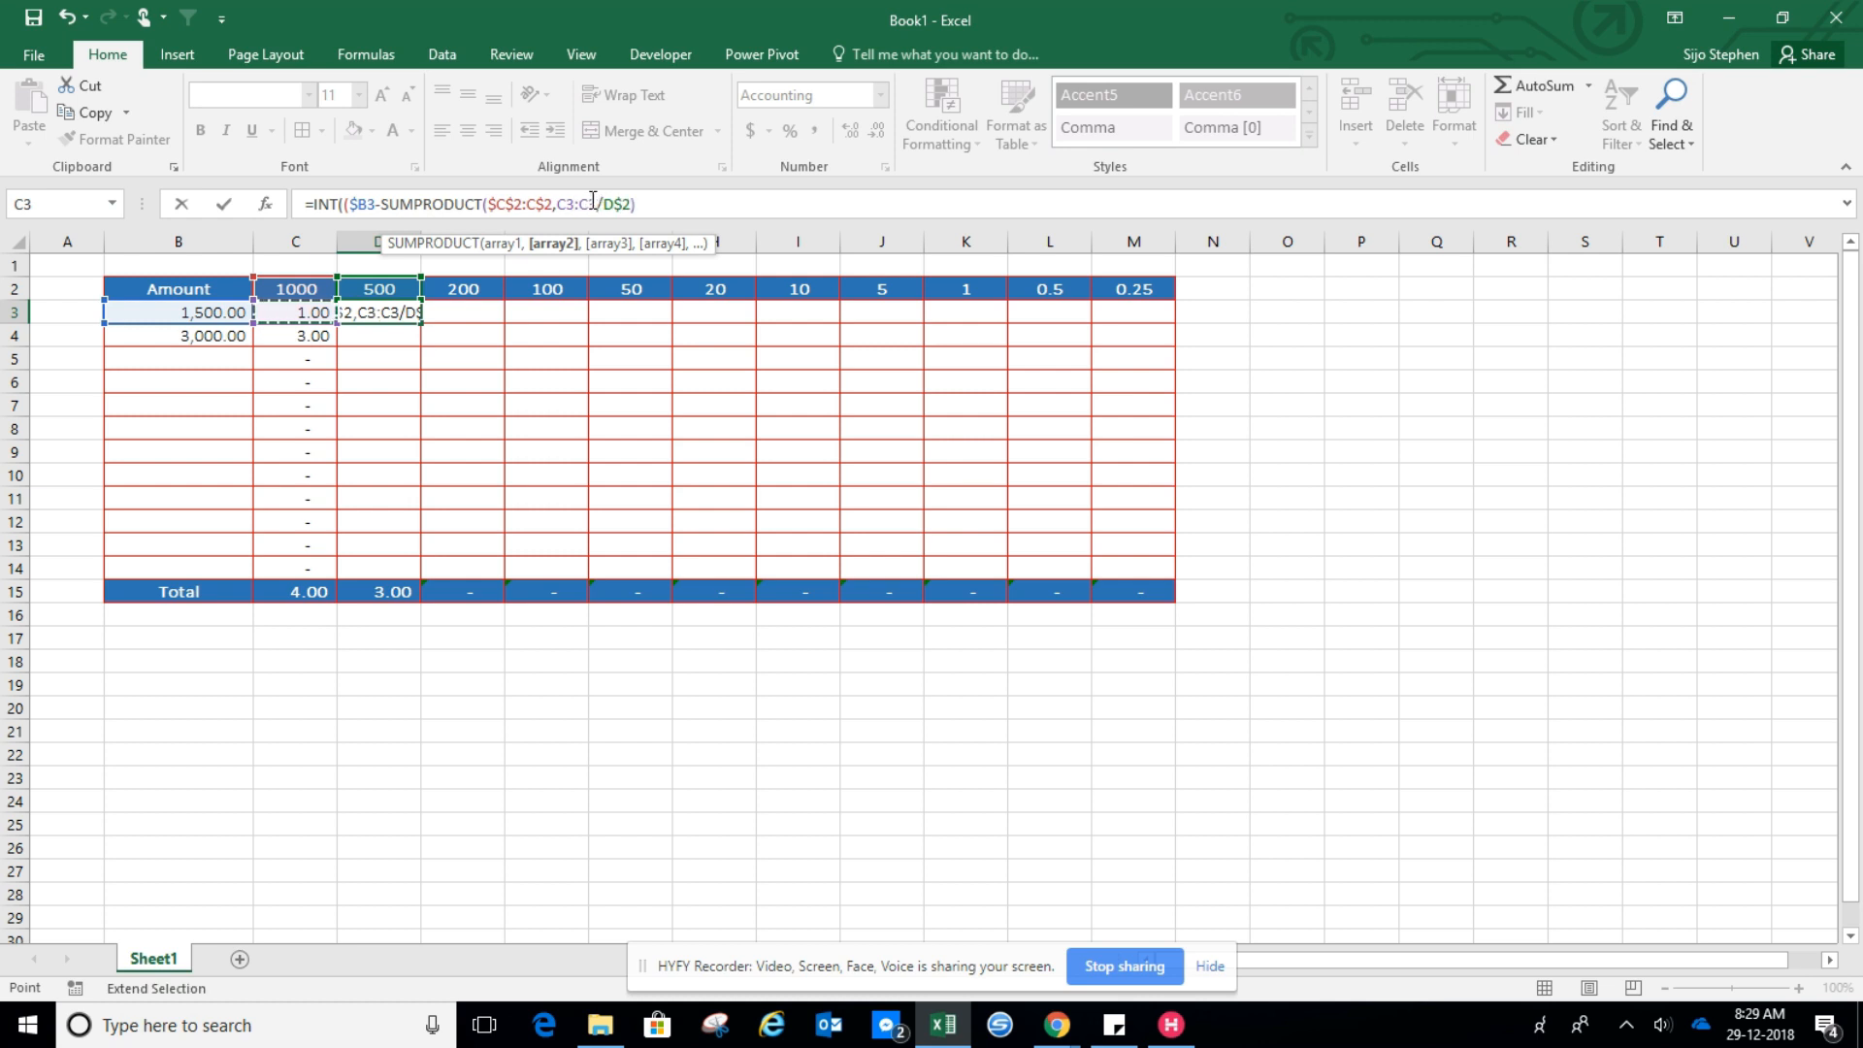
pyautogui.click(570, 203)
pyautogui.press('F4')
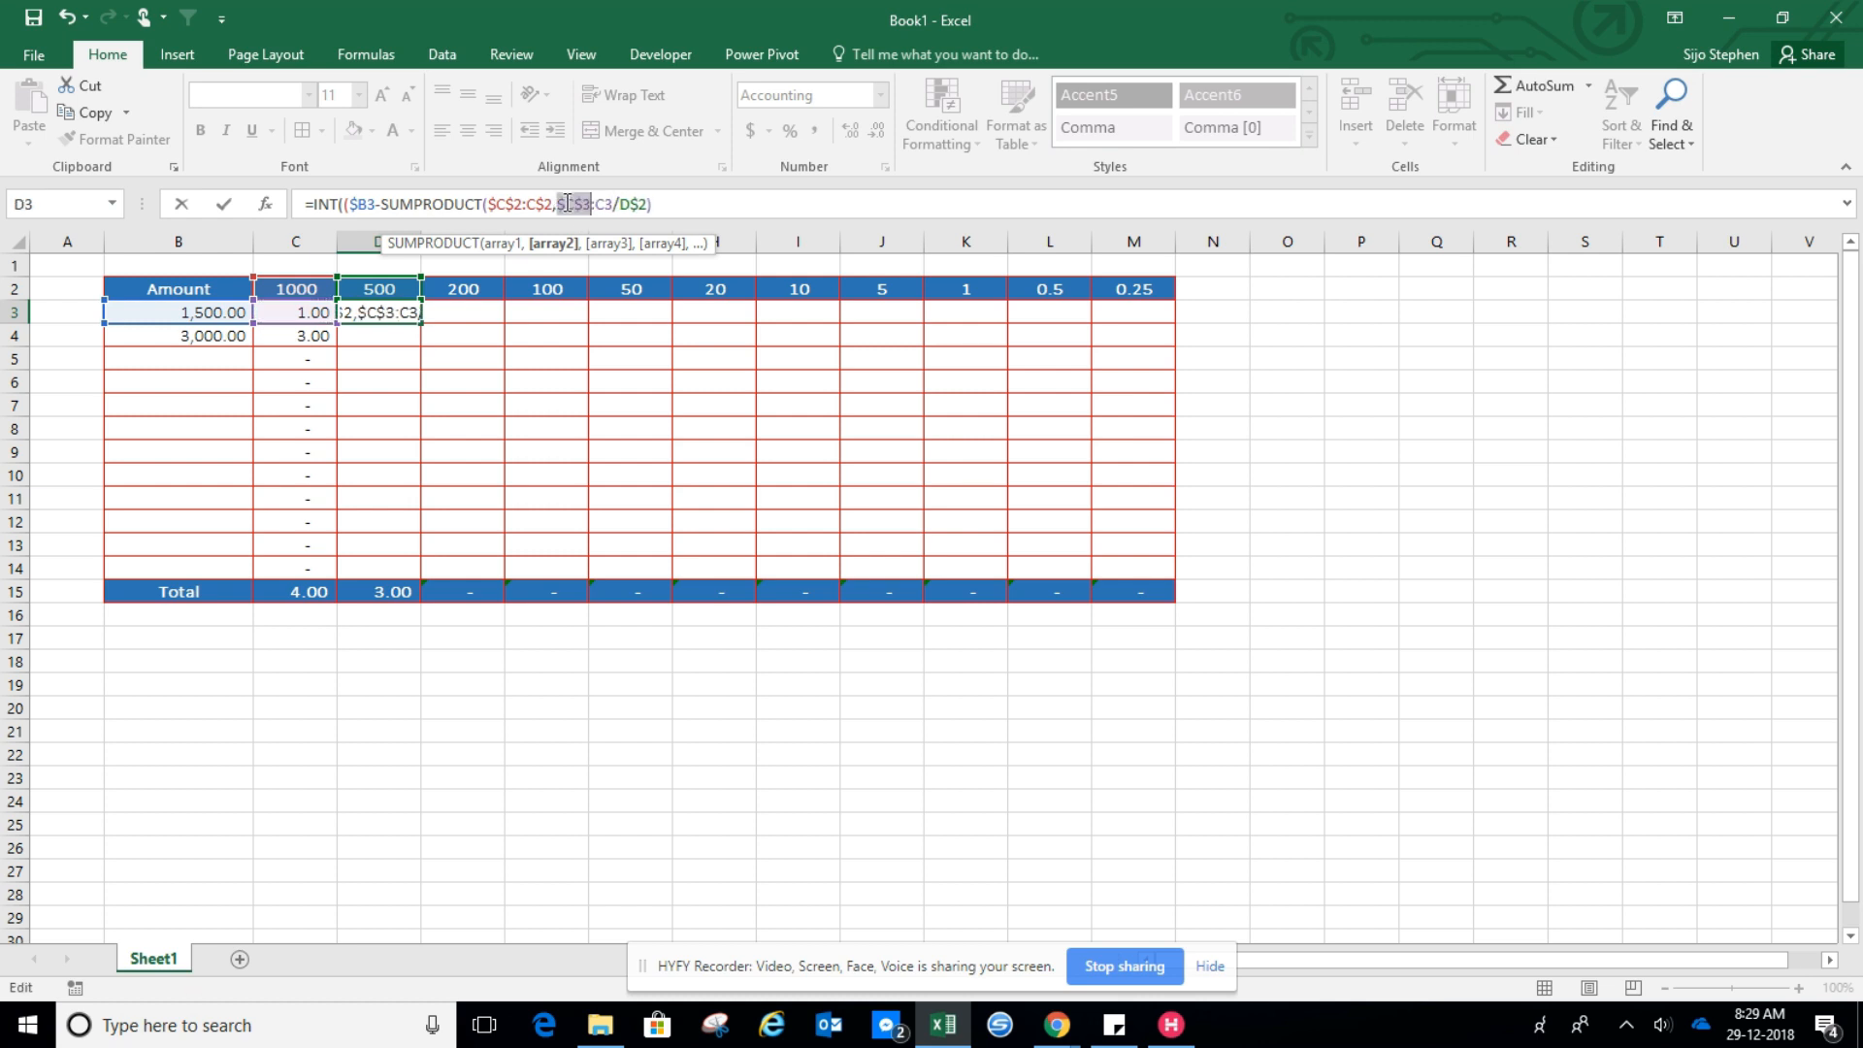
pyautogui.press('F4')
pyautogui.press('F4')
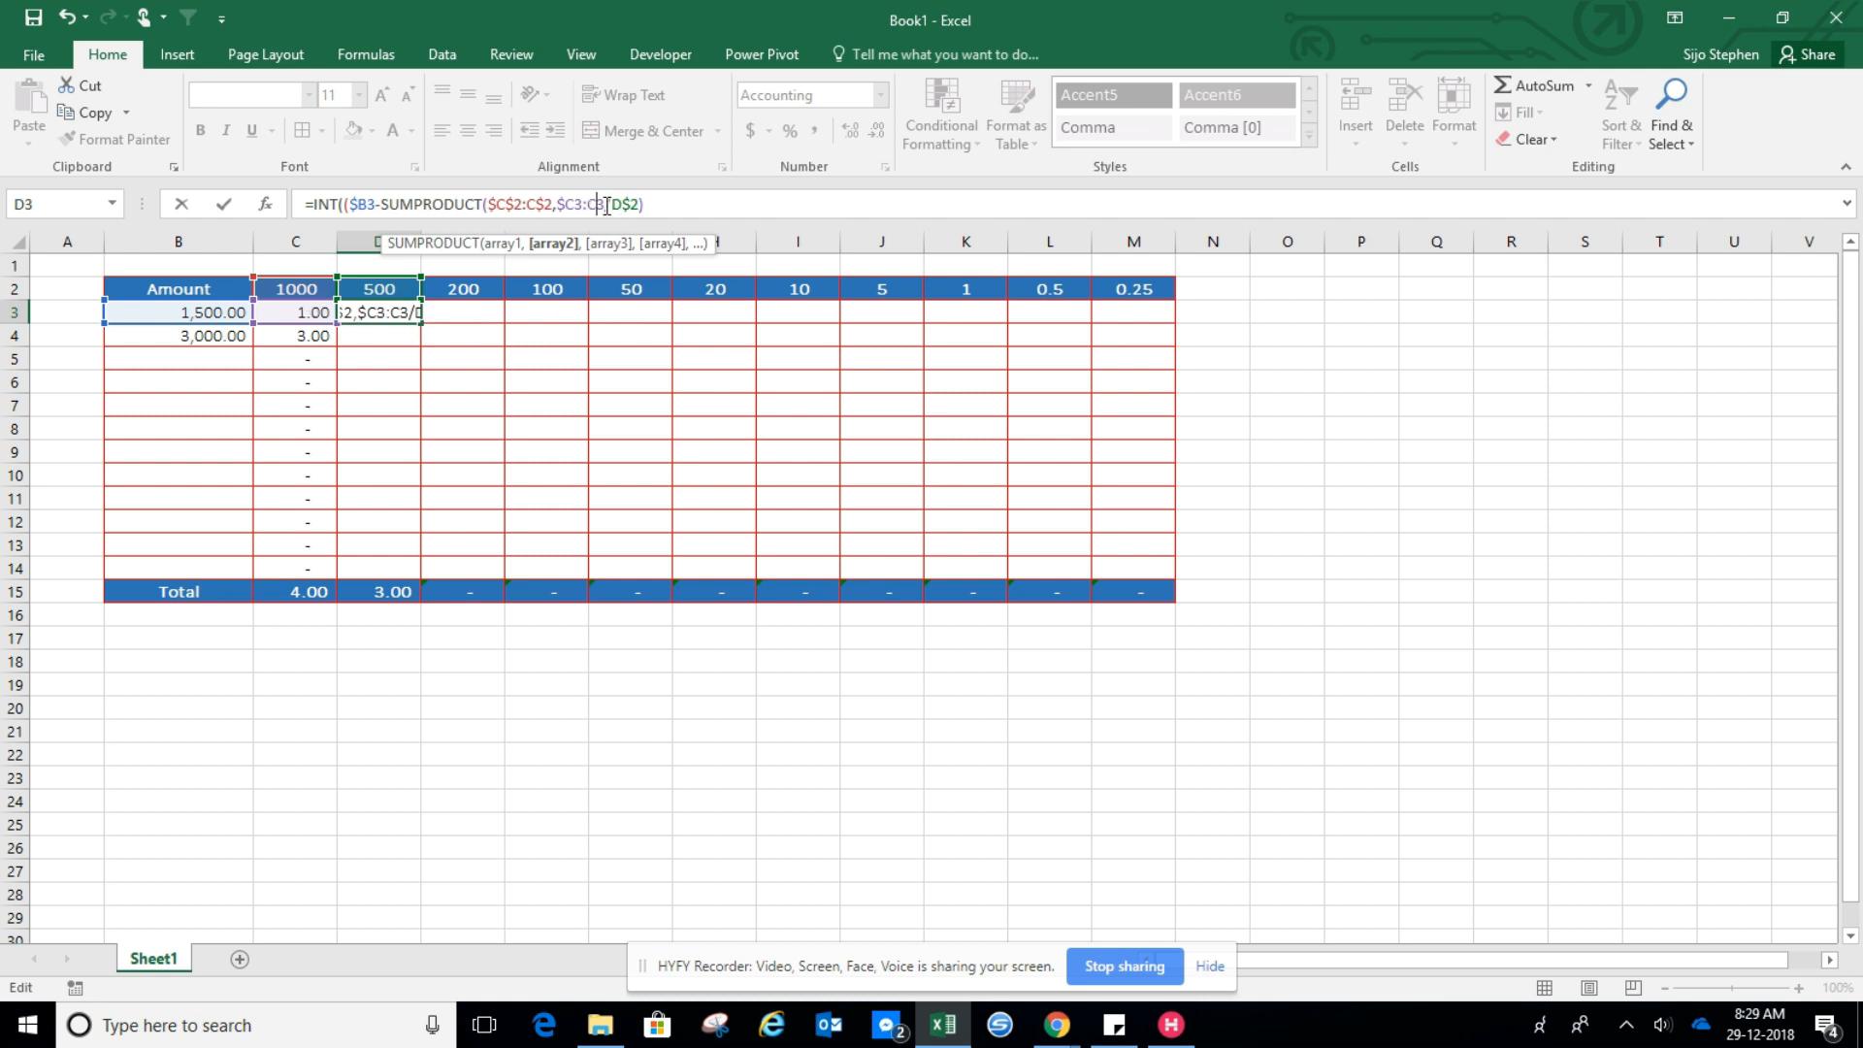
pyautogui.write('))')
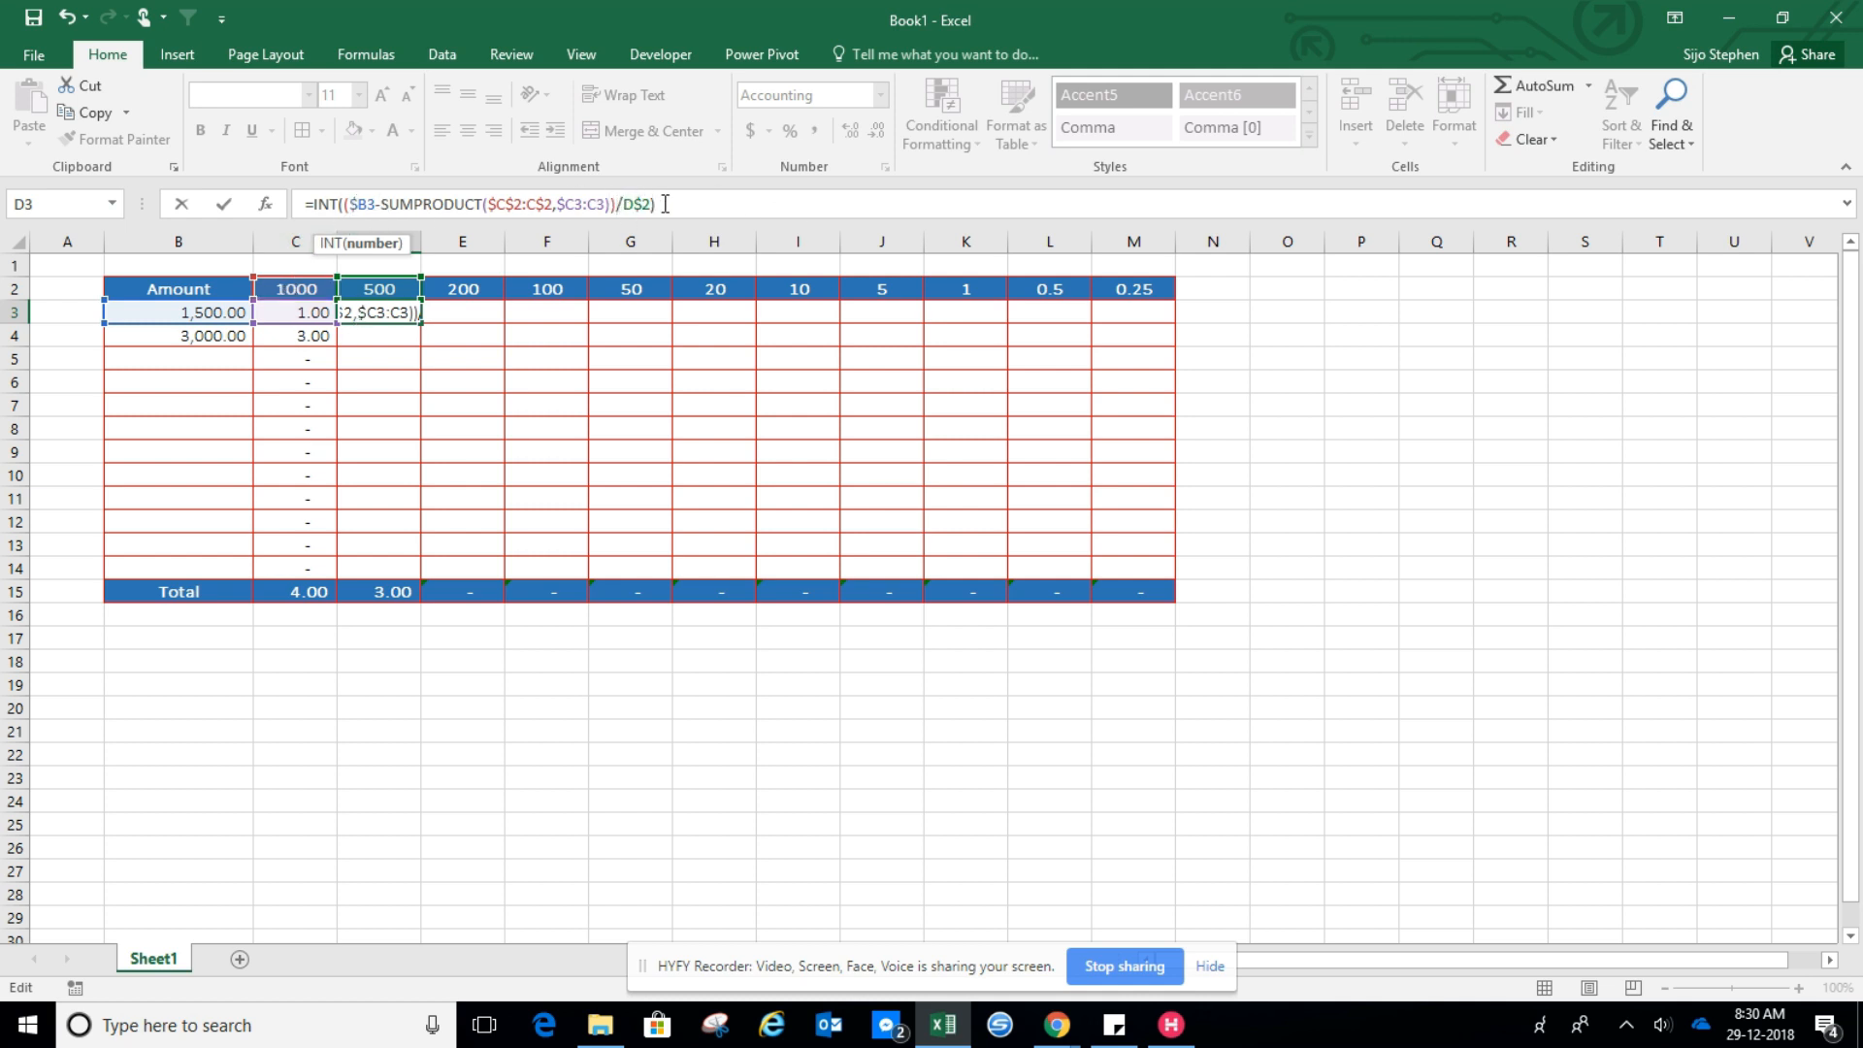
pyautogui.press('Return')
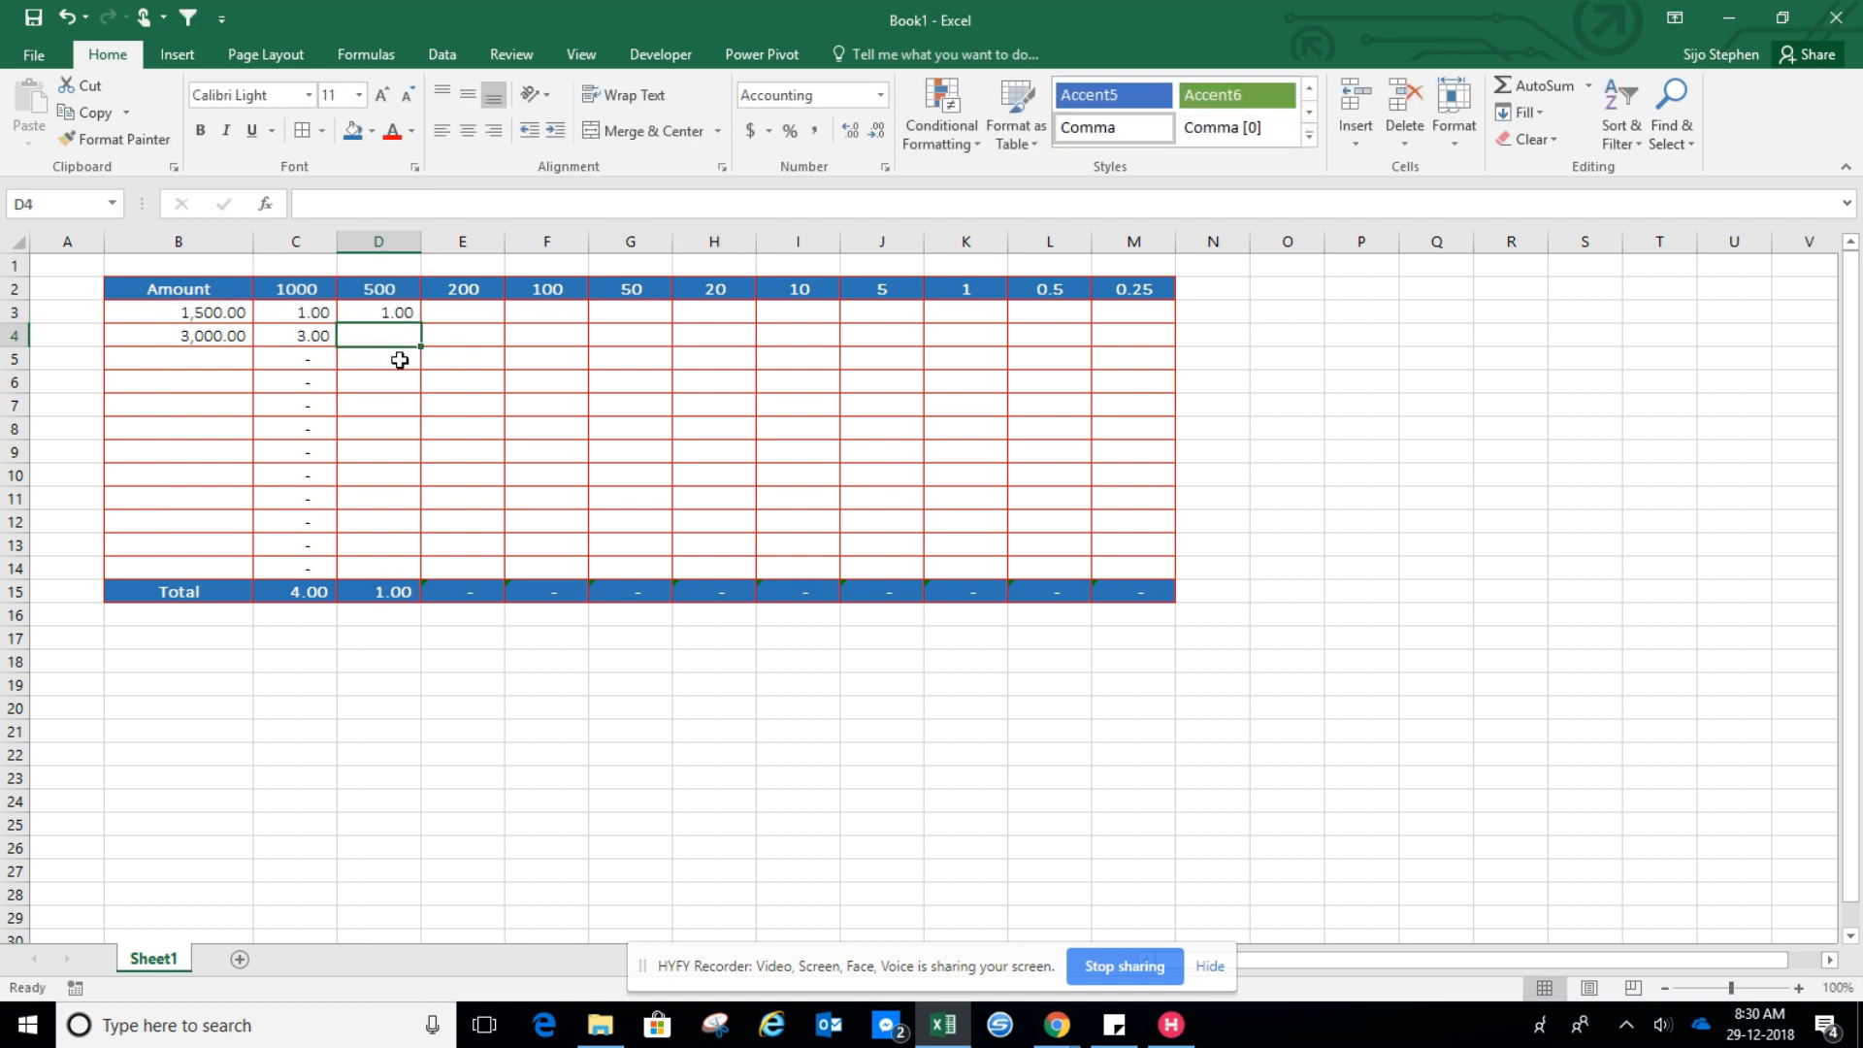
# Review the formulas in C3 and D3 for the first amount
pyautogui.click(268, 318)
pyautogui.moveTo(207, 316); pyautogui.dragTo(369, 314)
pyautogui.click(195, 313)
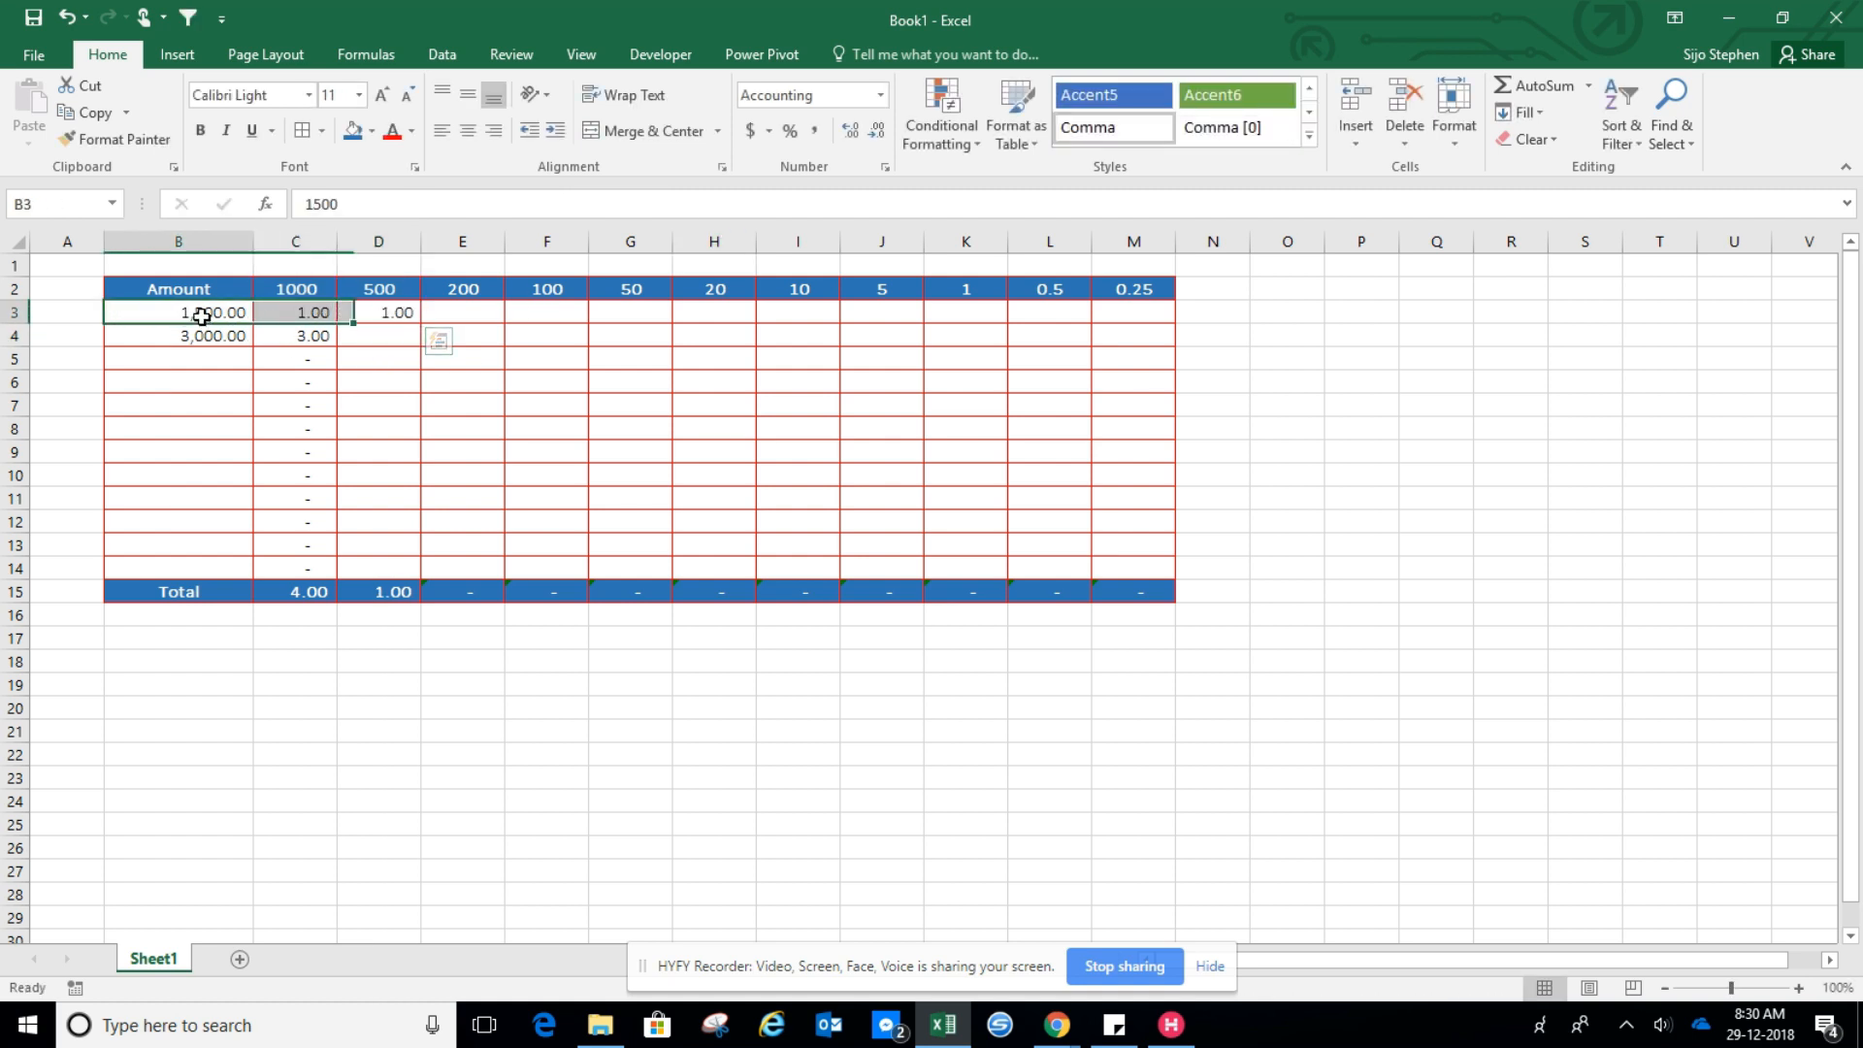
pyautogui.click(309, 321)
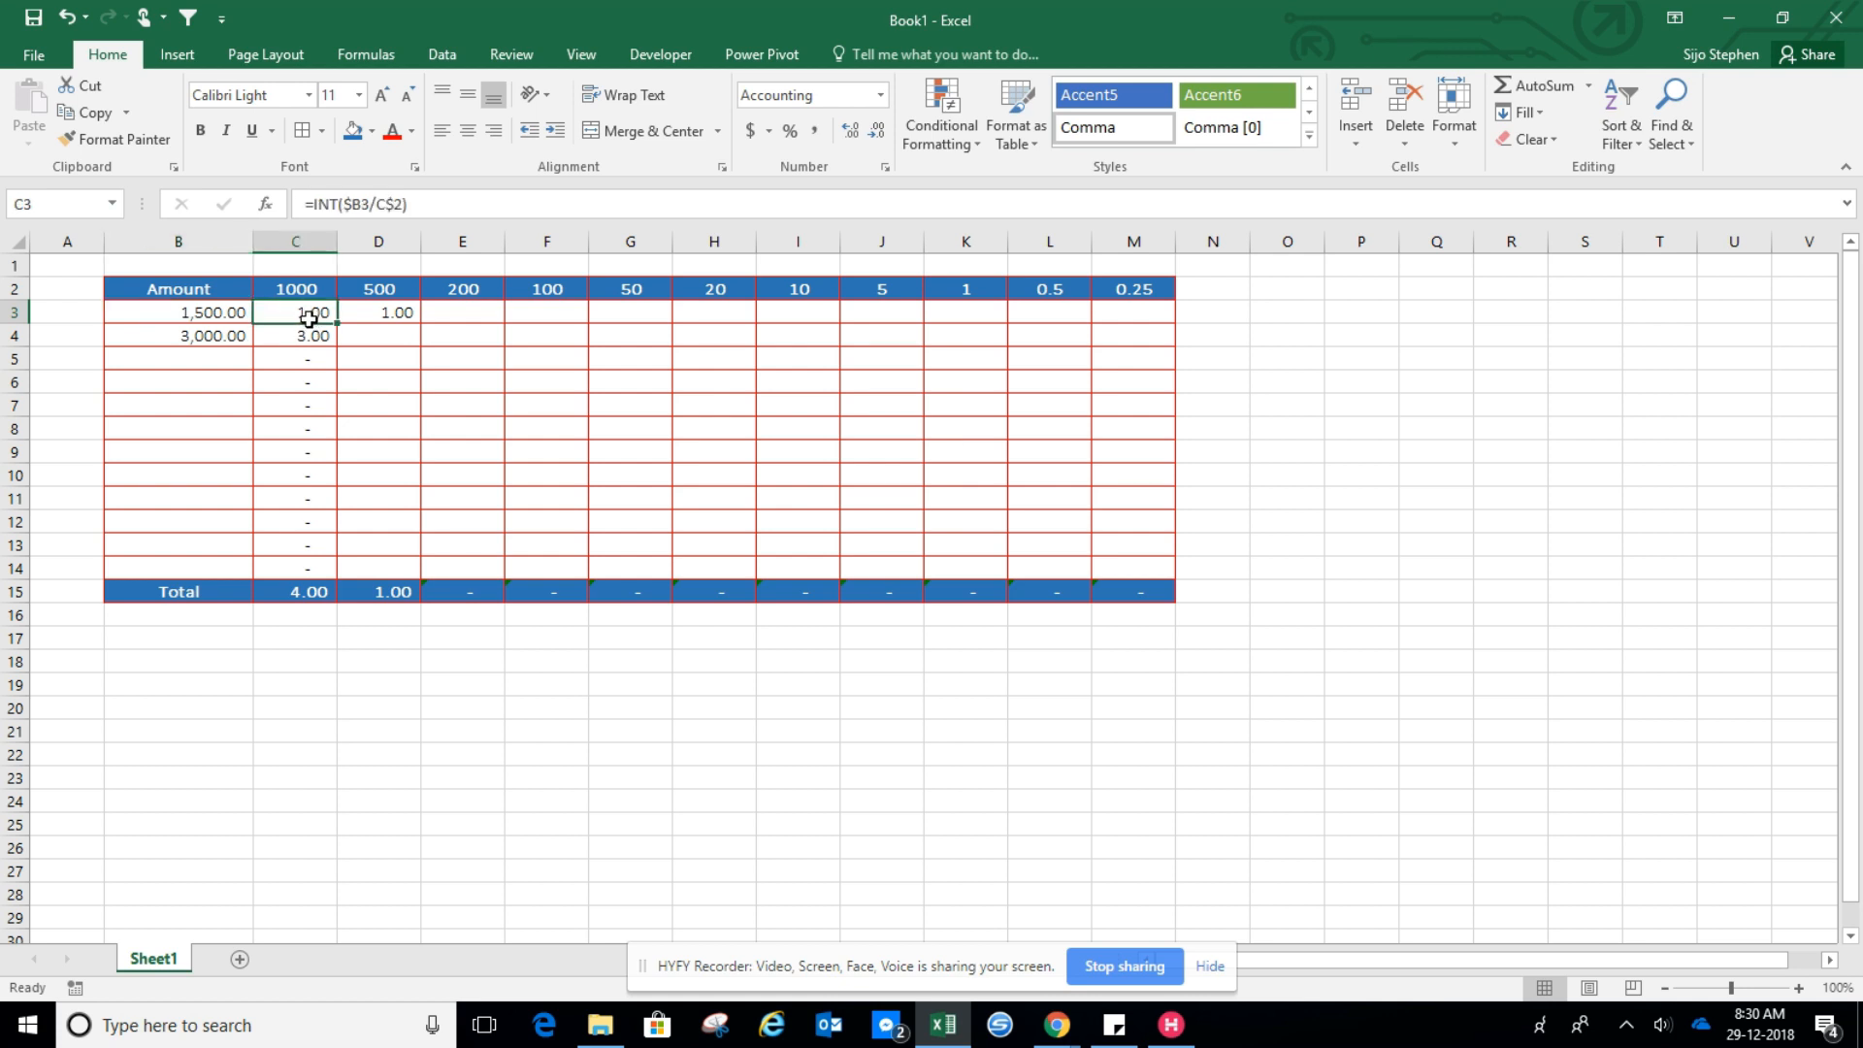
pyautogui.click(402, 316)
pyautogui.click(324, 312)
pyautogui.click(415, 313)
# Fill the D3 formula across and down through the 0.25 column to row 14
pyautogui.moveTo(421, 324); pyautogui.dragTo(417, 342)
pyautogui.click(261, 338)
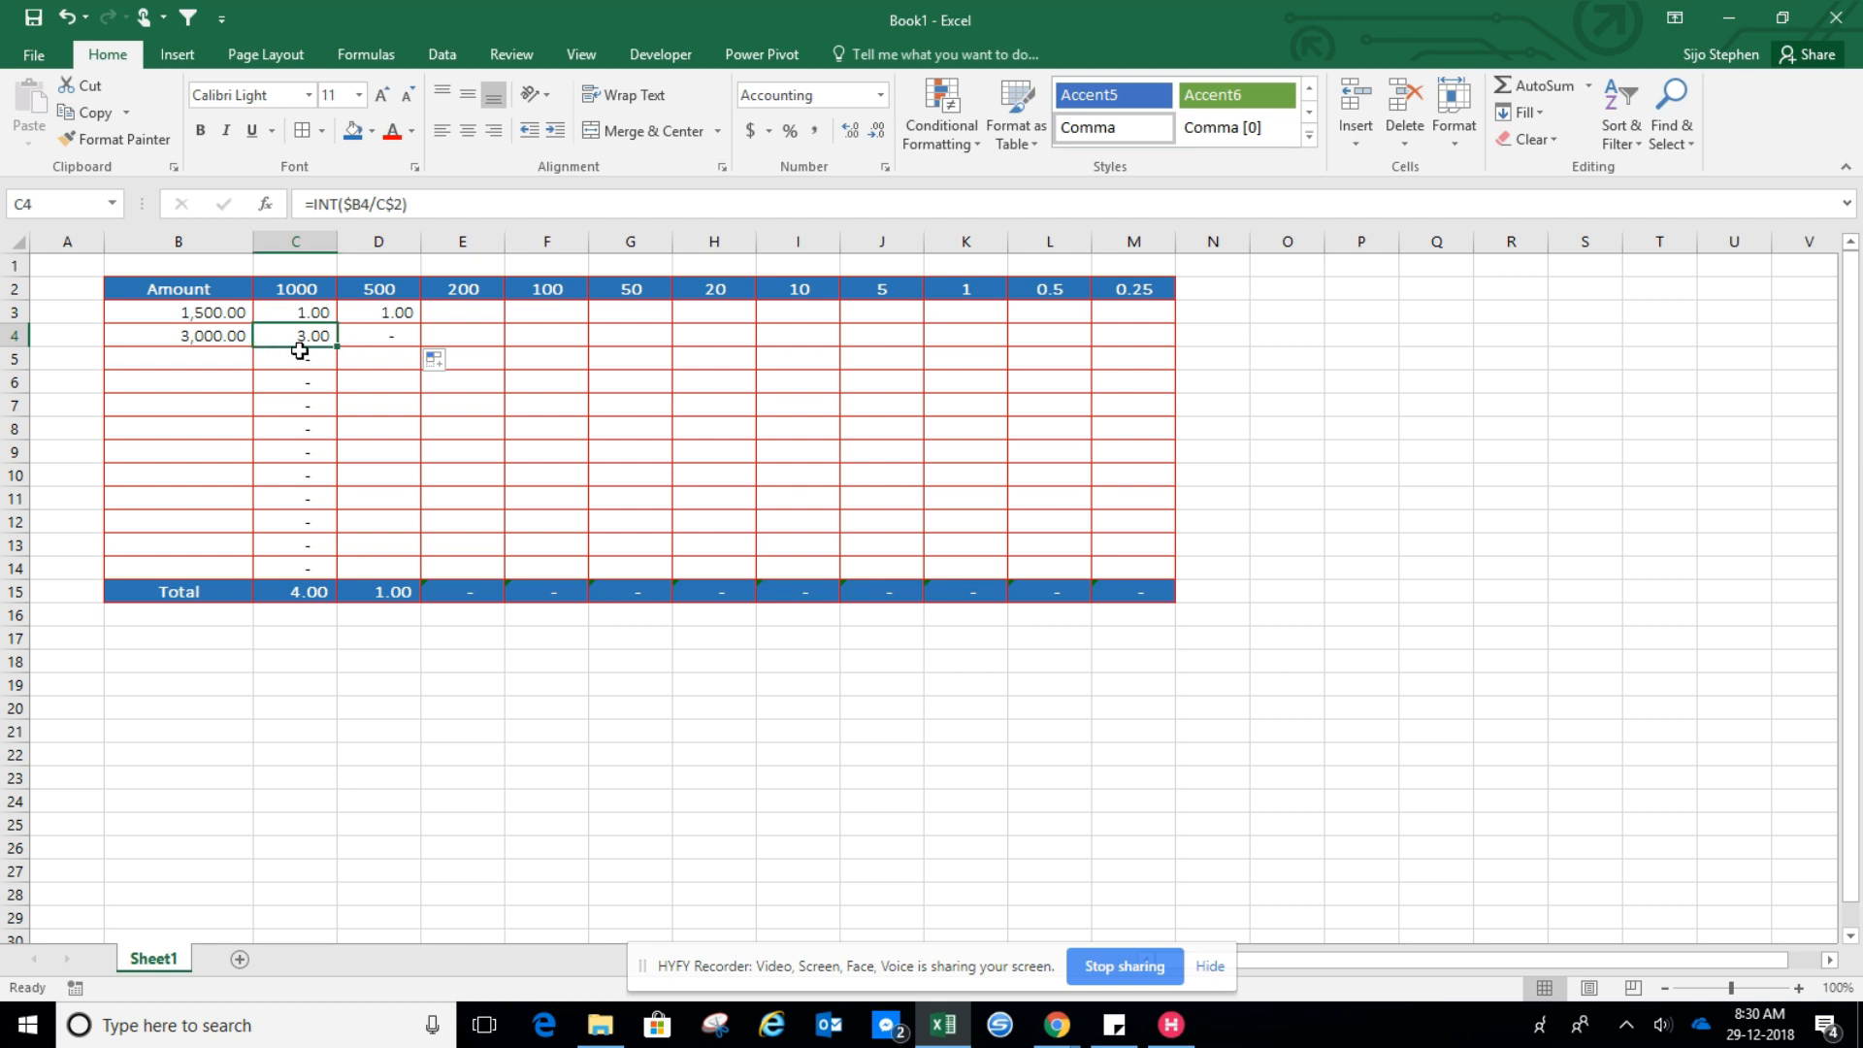
pyautogui.click(397, 318)
pyautogui.moveTo(421, 323); pyautogui.dragTo(1149, 571)
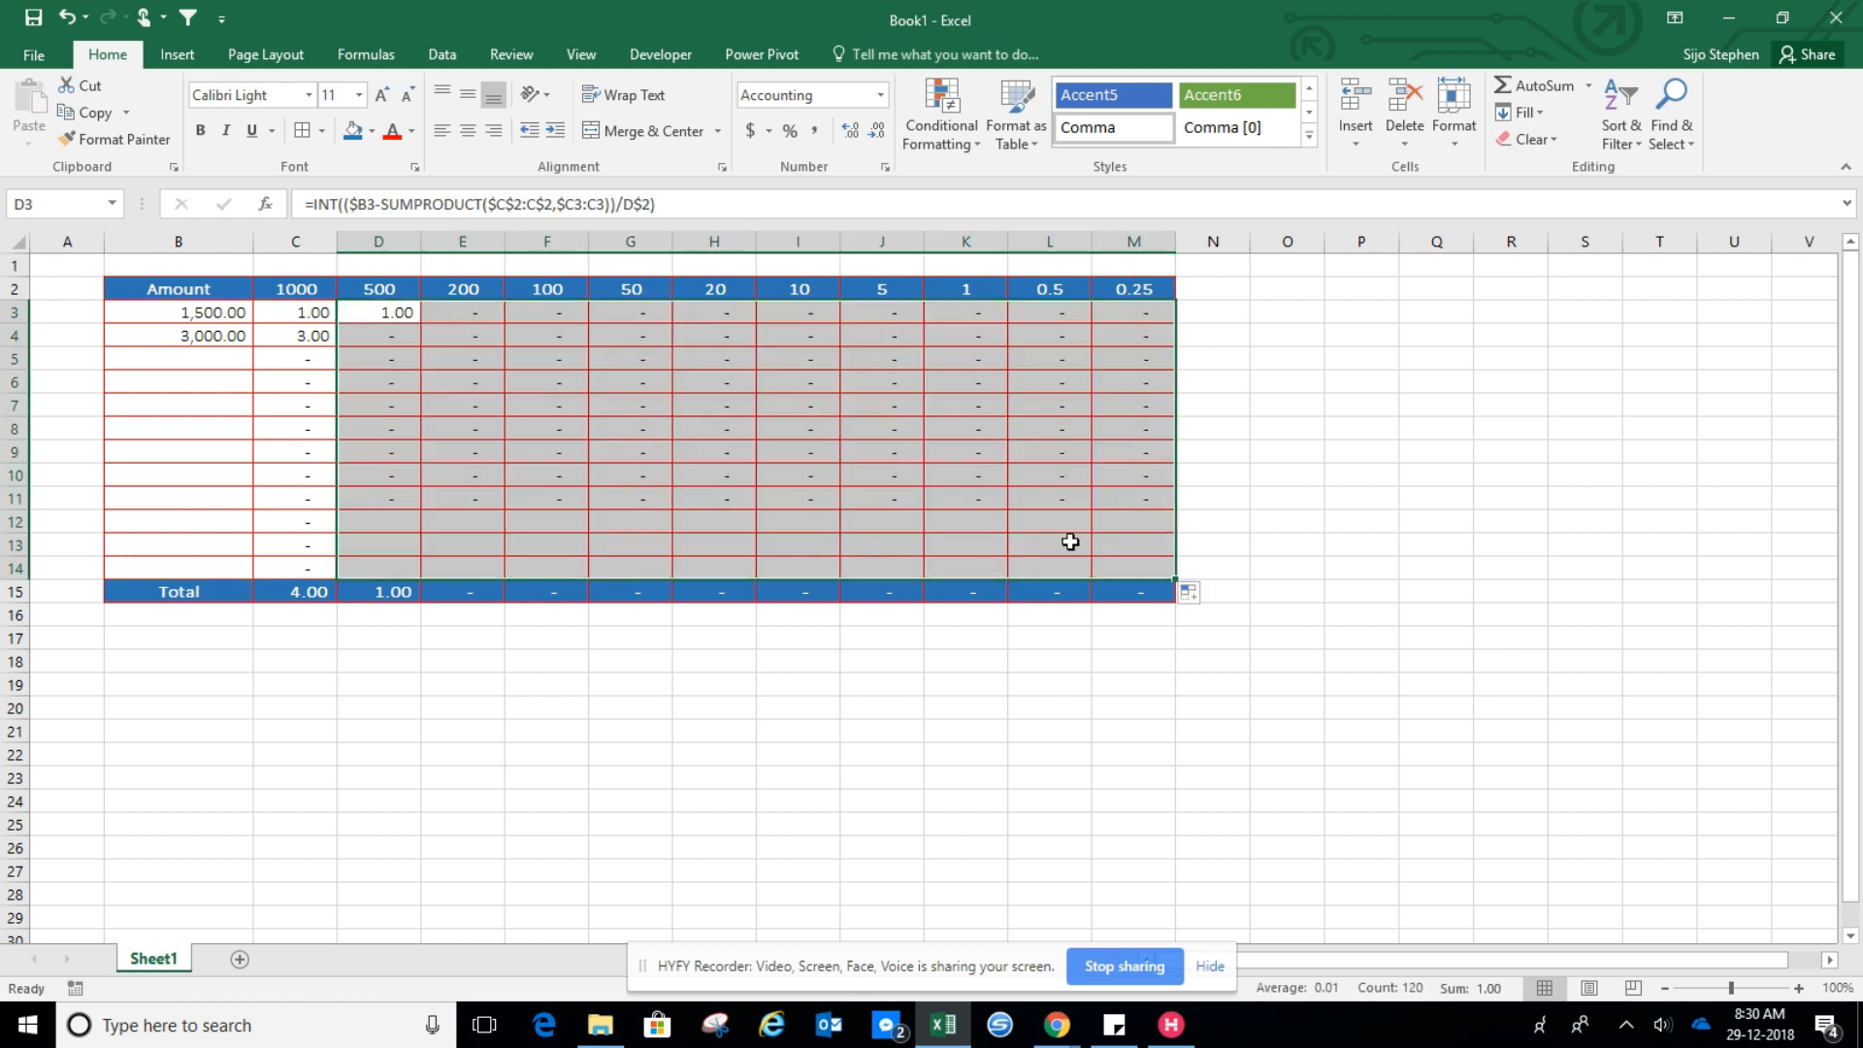
# Set the amount in B4 to 2600 and inspect the denomination formulas in row 4
pyautogui.click(189, 337)
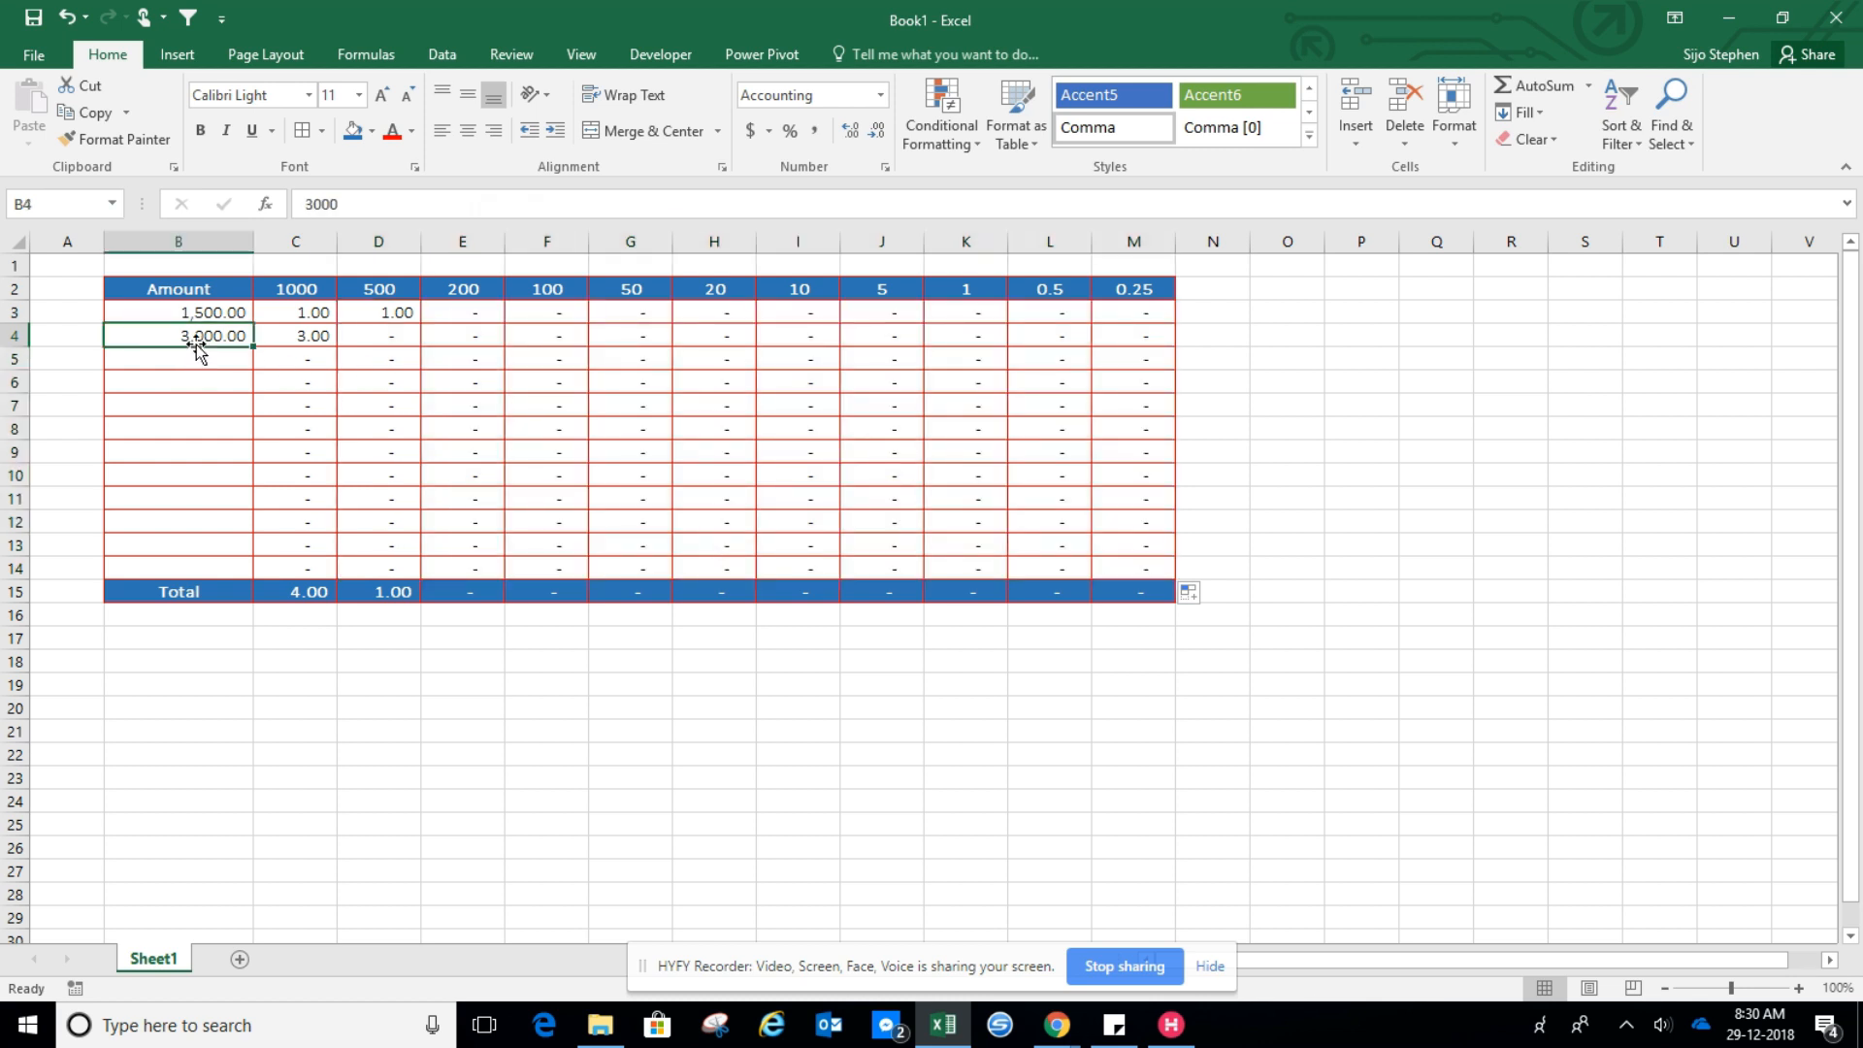
pyautogui.write('2600')
pyautogui.press('Return')
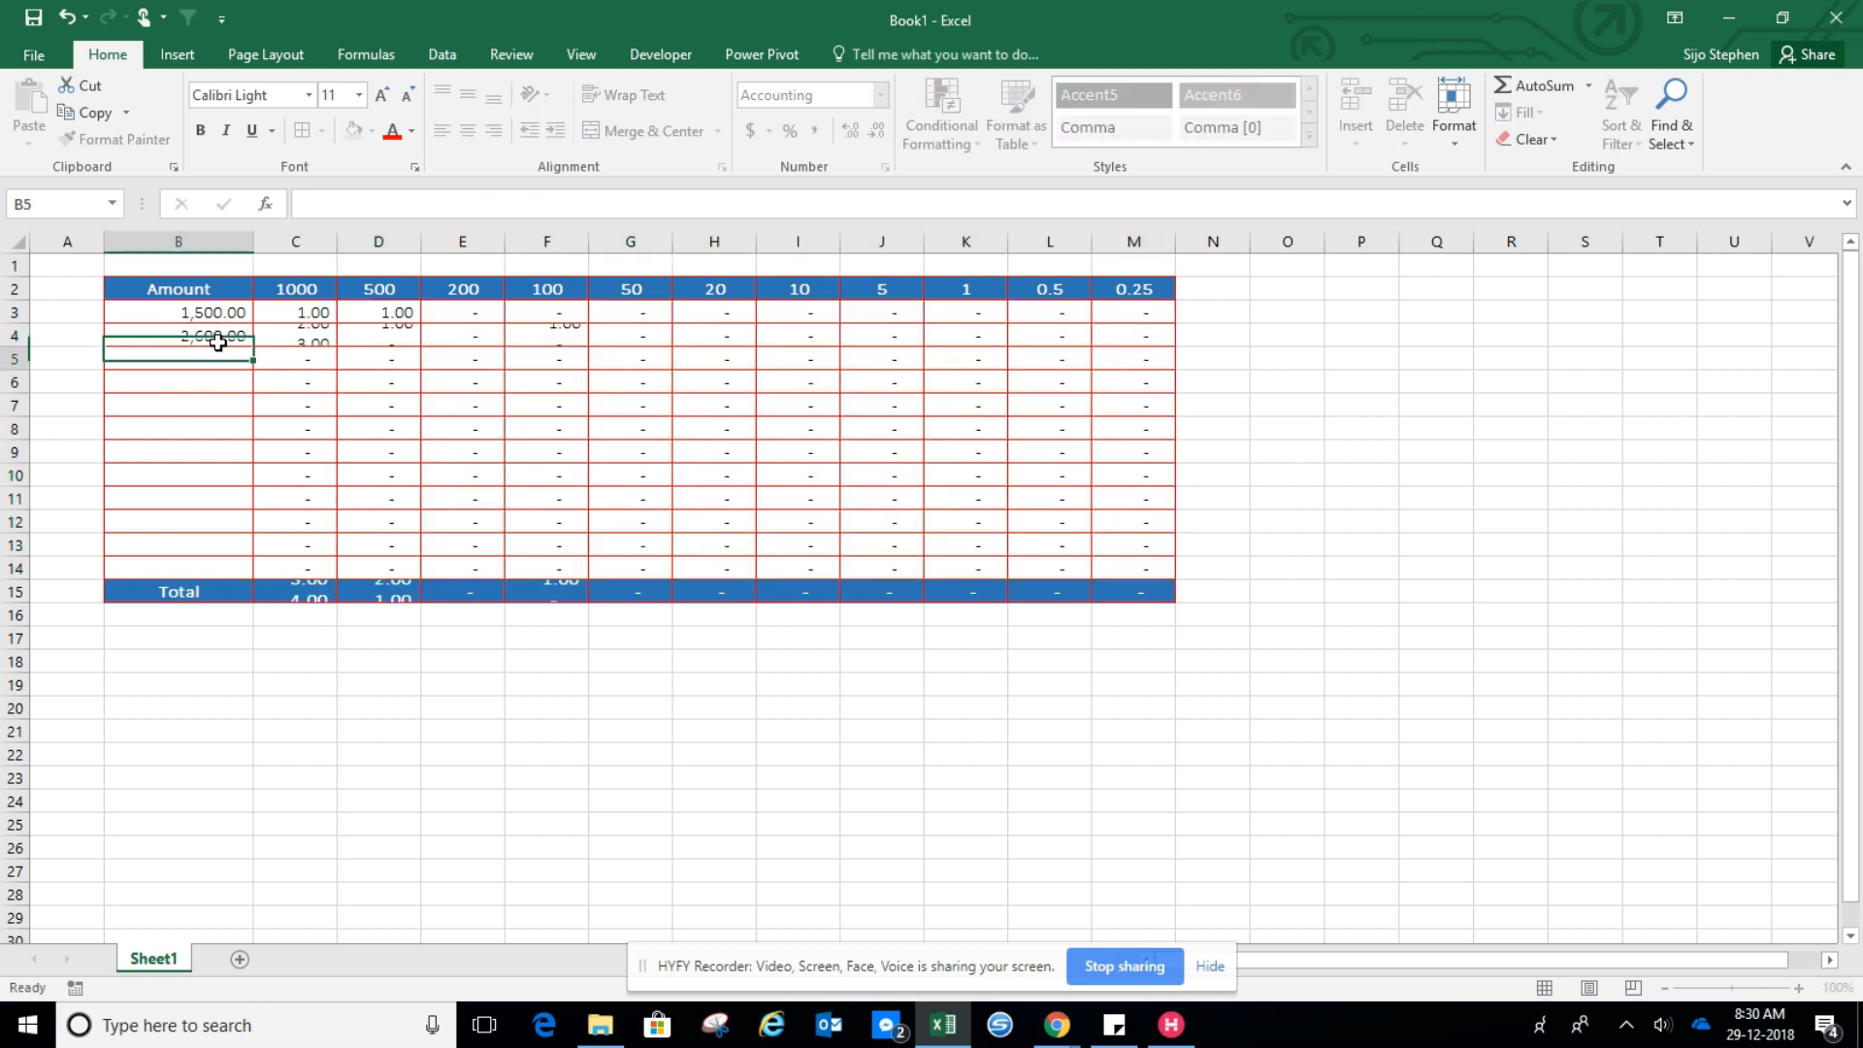
pyautogui.click(217, 343)
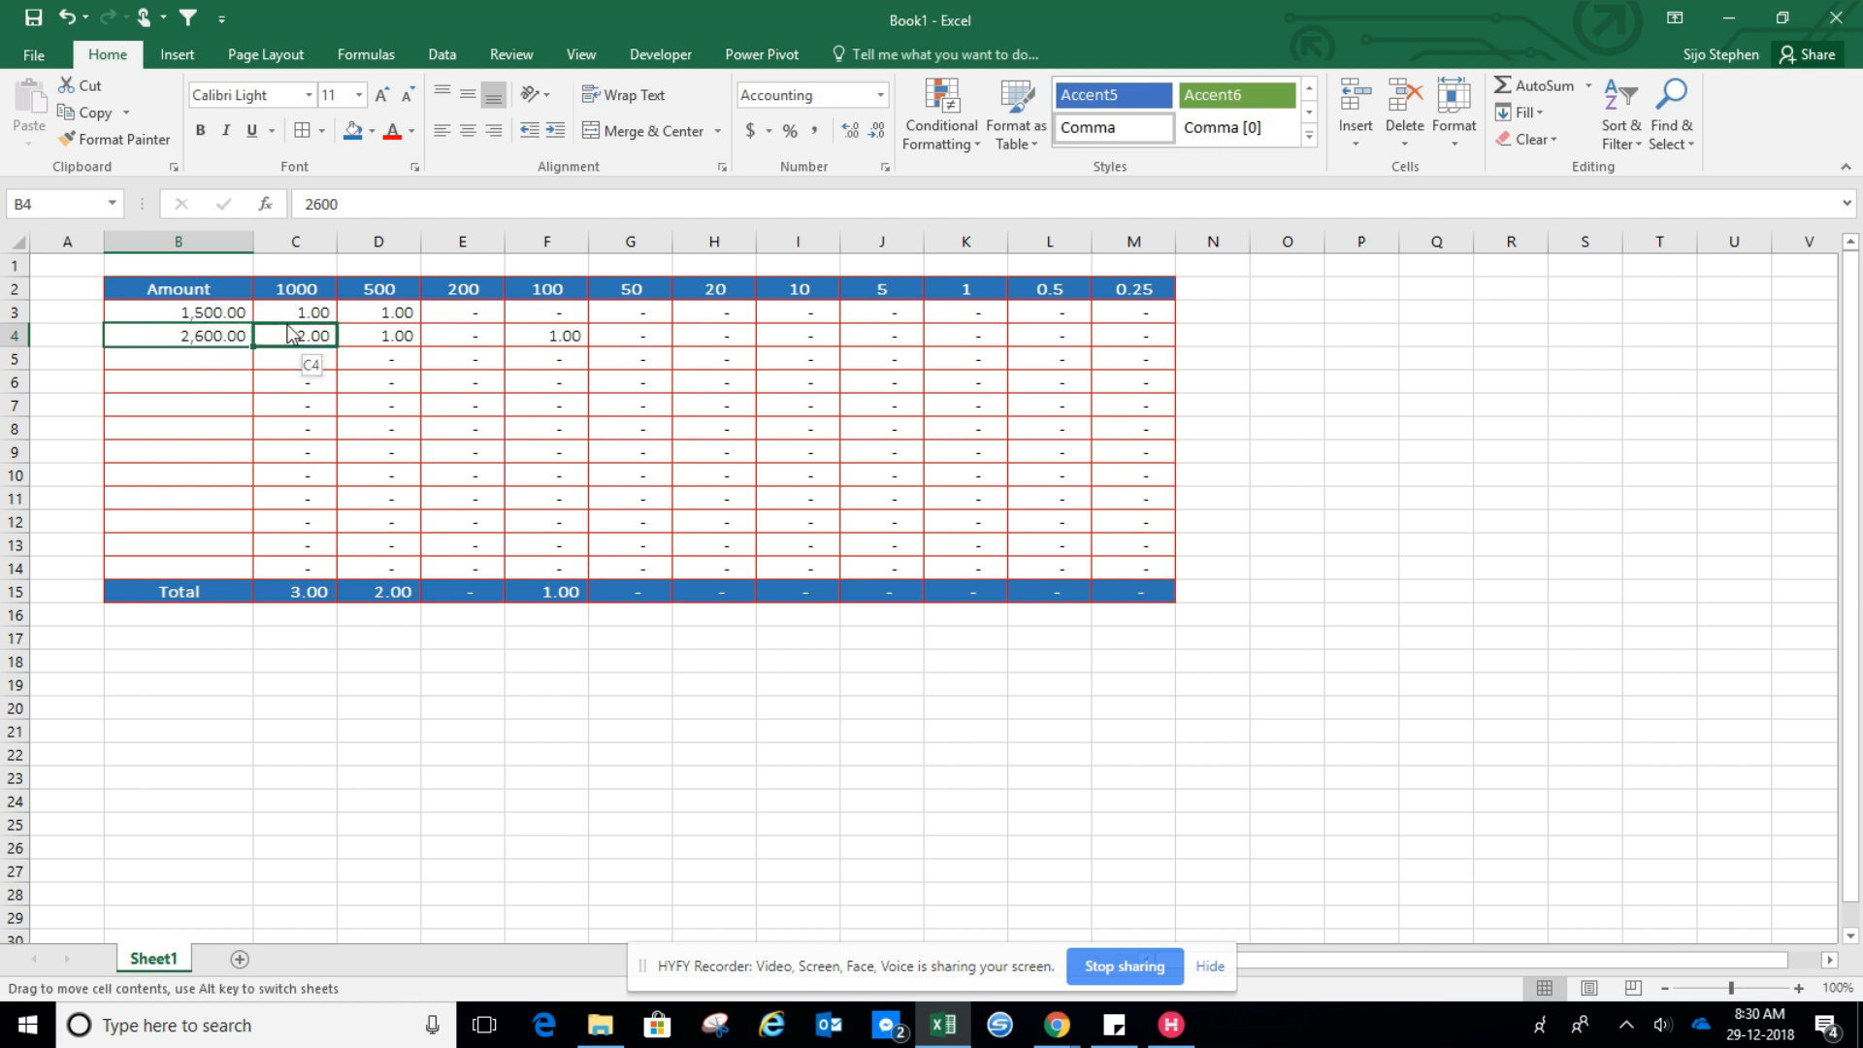
pyautogui.click(317, 338)
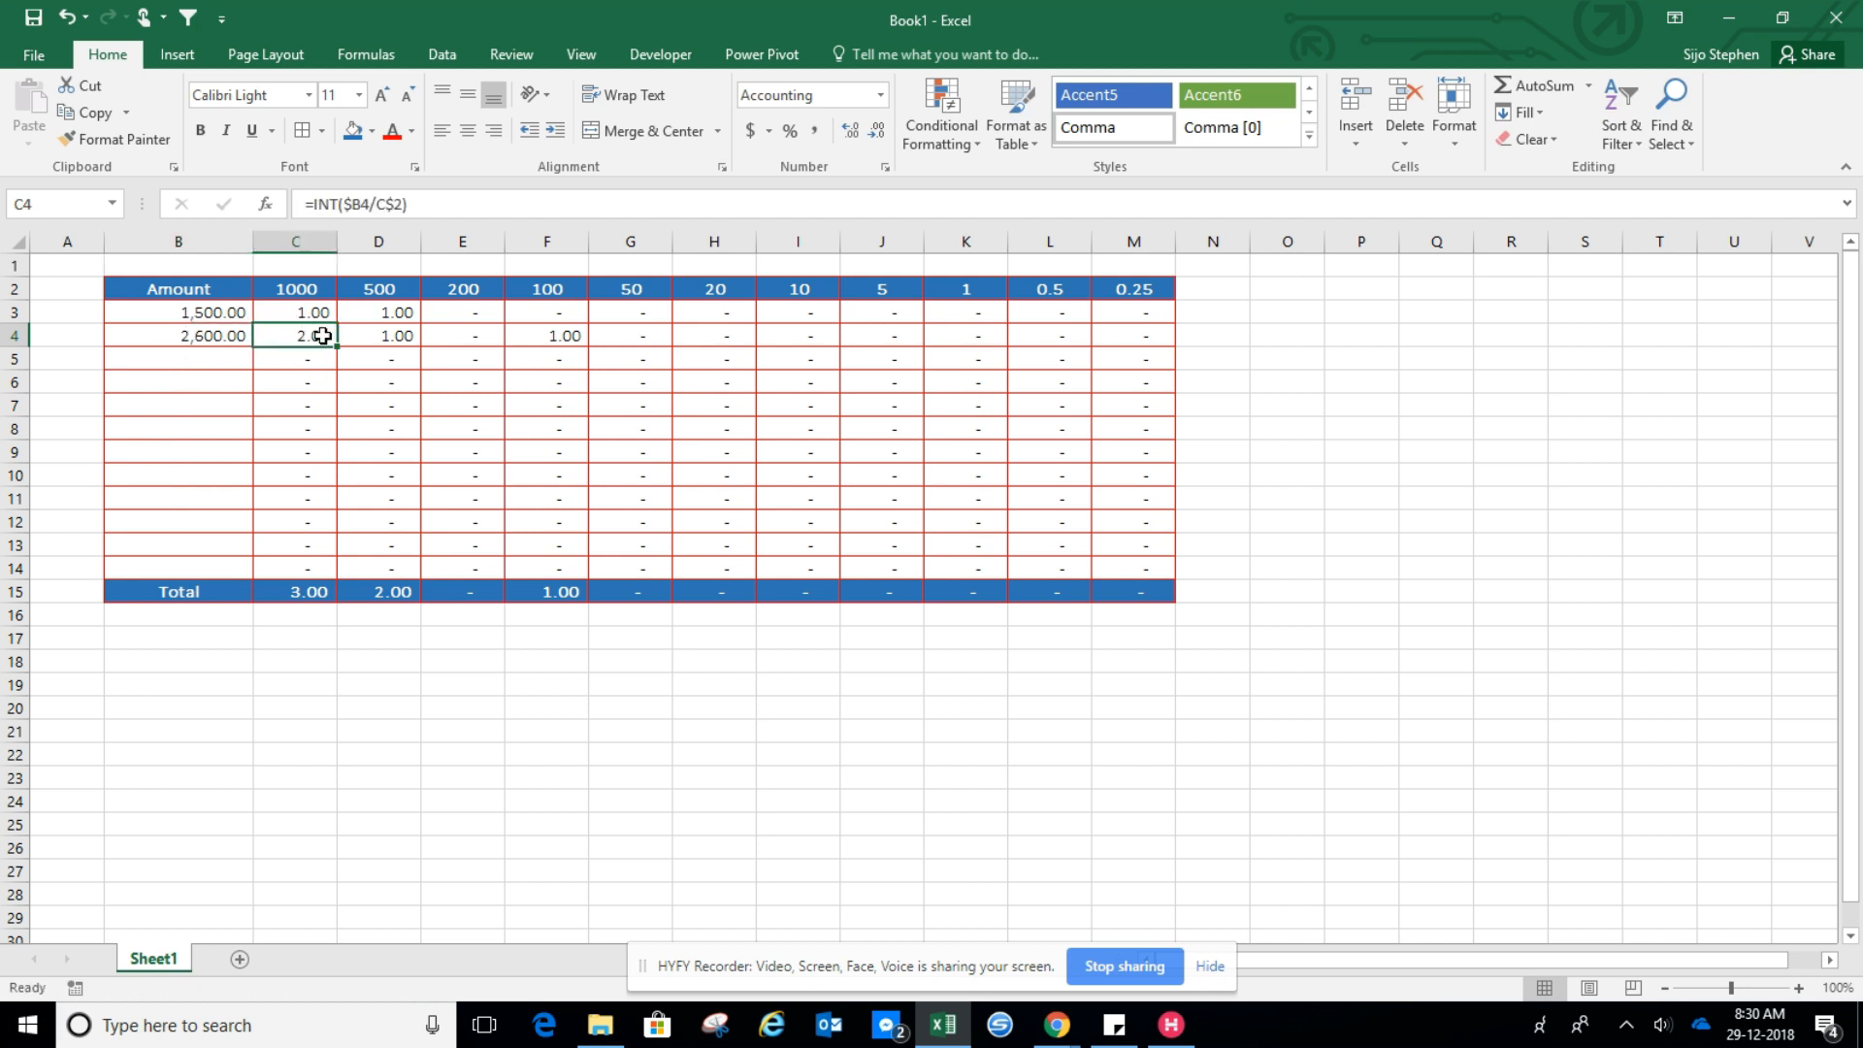
pyautogui.click(396, 340)
pyautogui.click(563, 335)
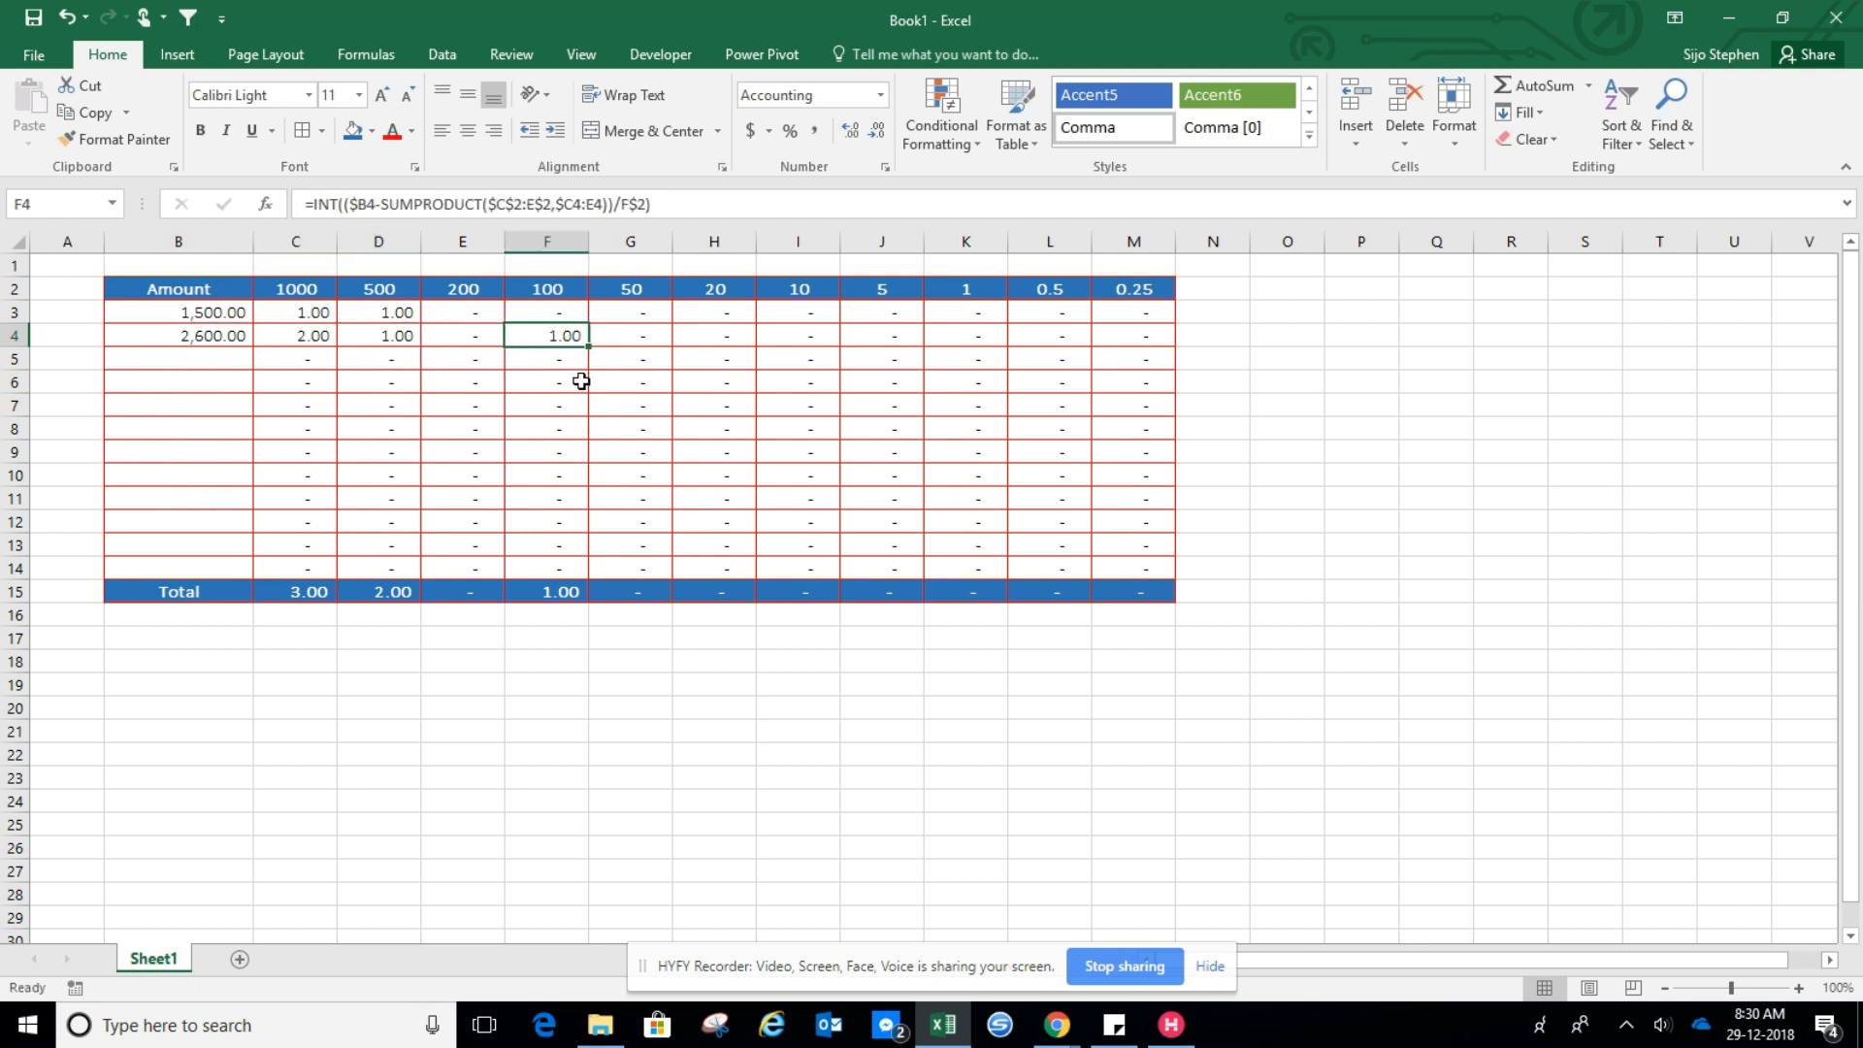
# Change the amount in B4 to 2600.50 and review the row 4 breakdown
pyautogui.click(206, 338)
pyautogui.doubleClick(235, 336)
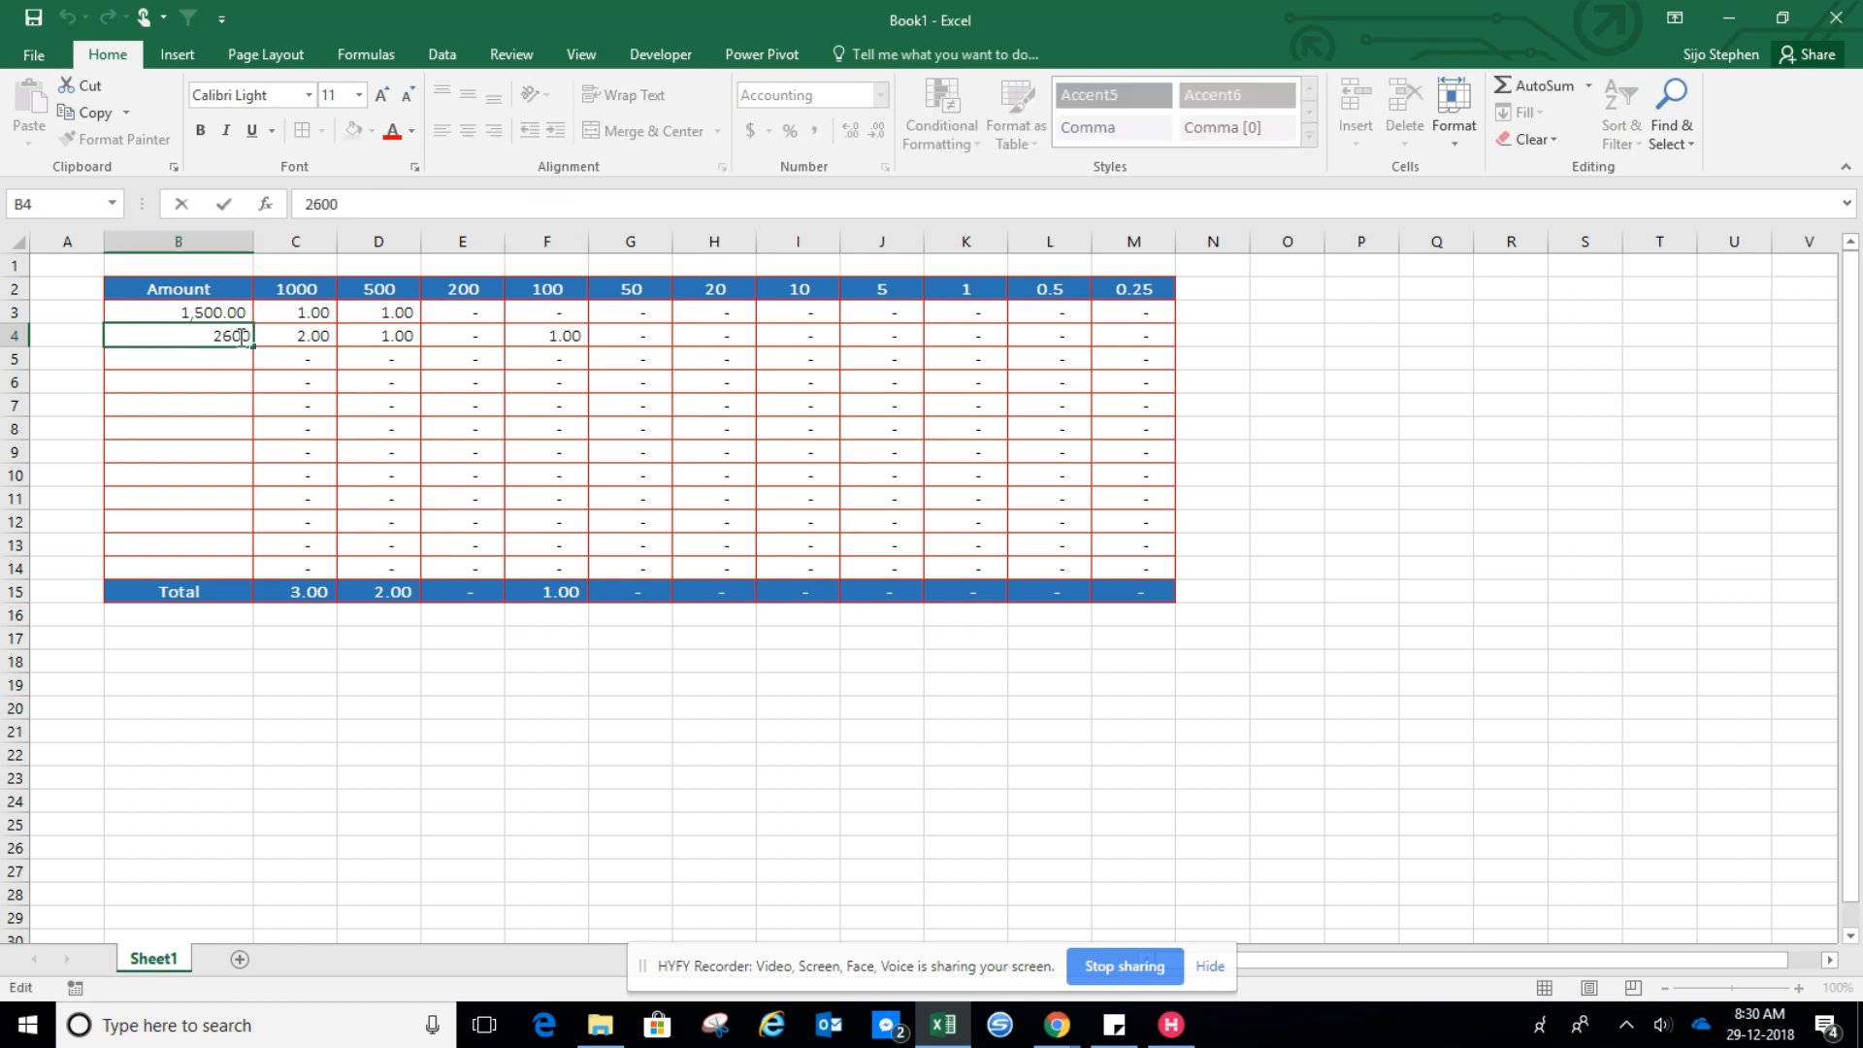
pyautogui.write('.50')
pyautogui.press('Return')
pyautogui.press('Up')
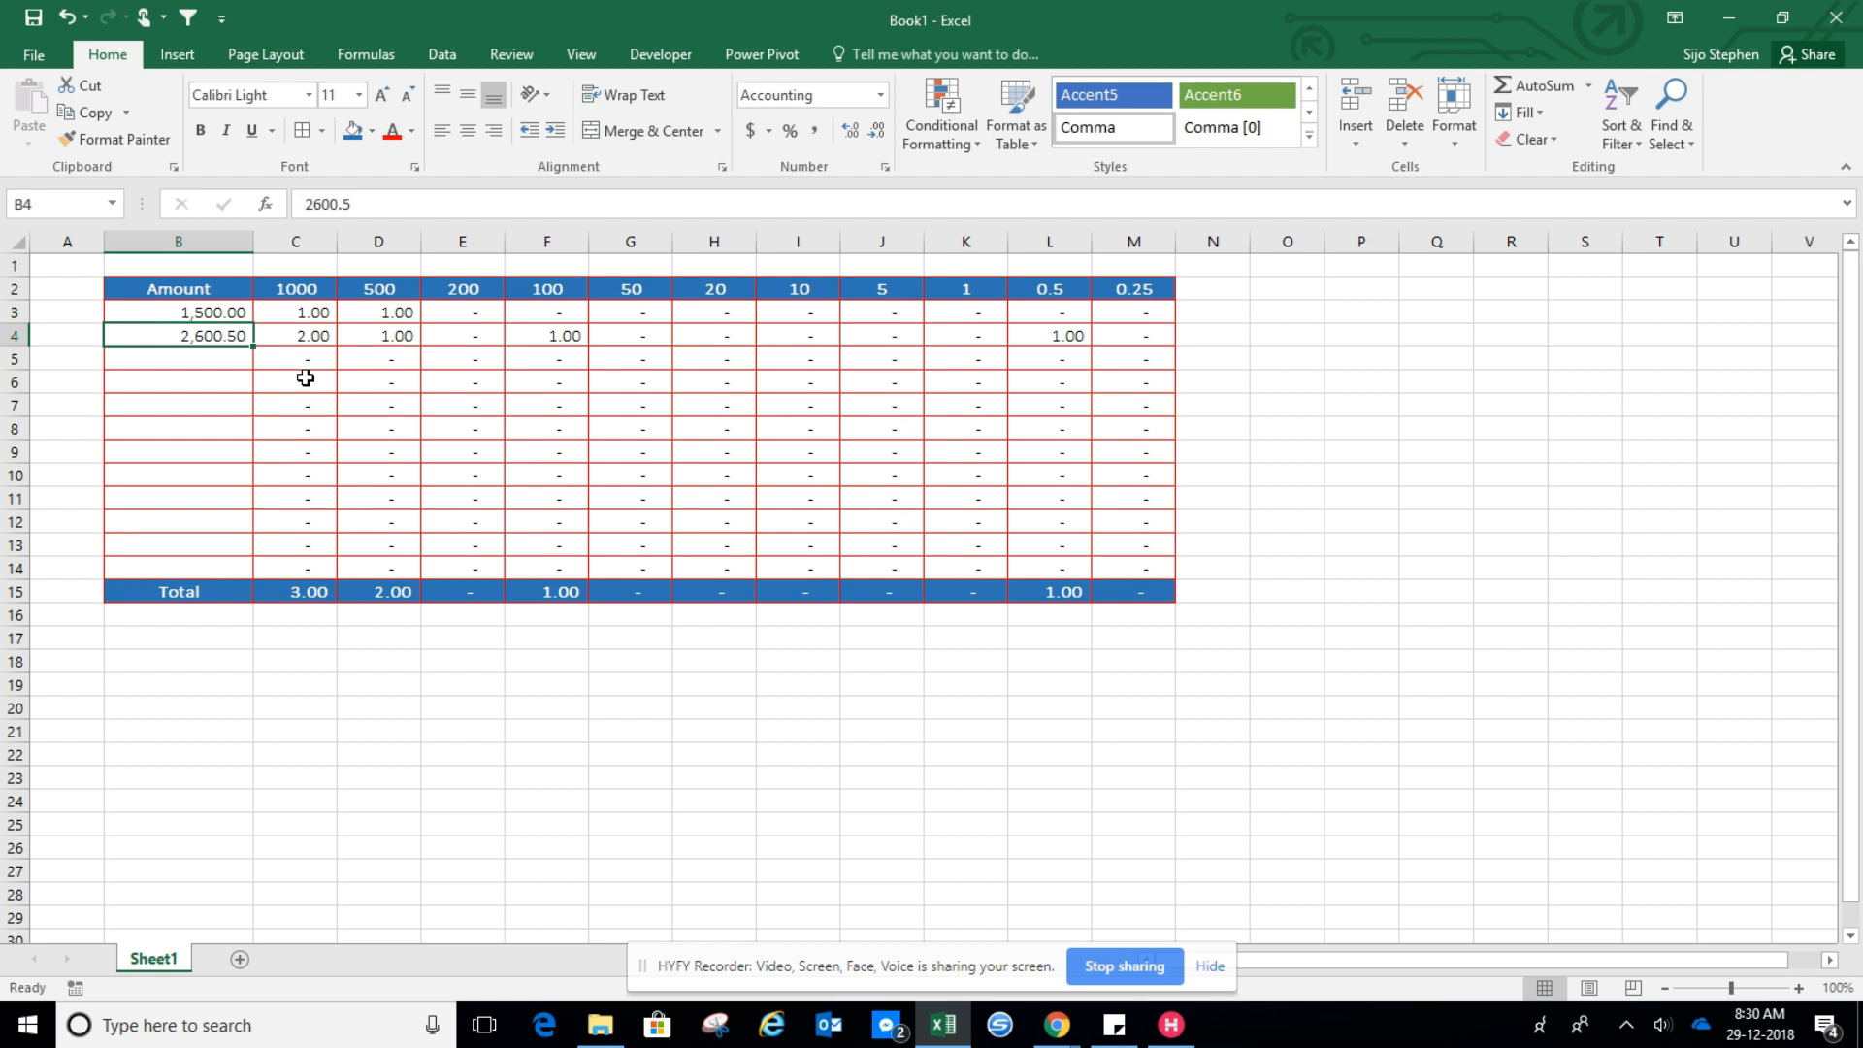
pyautogui.click(1075, 341)
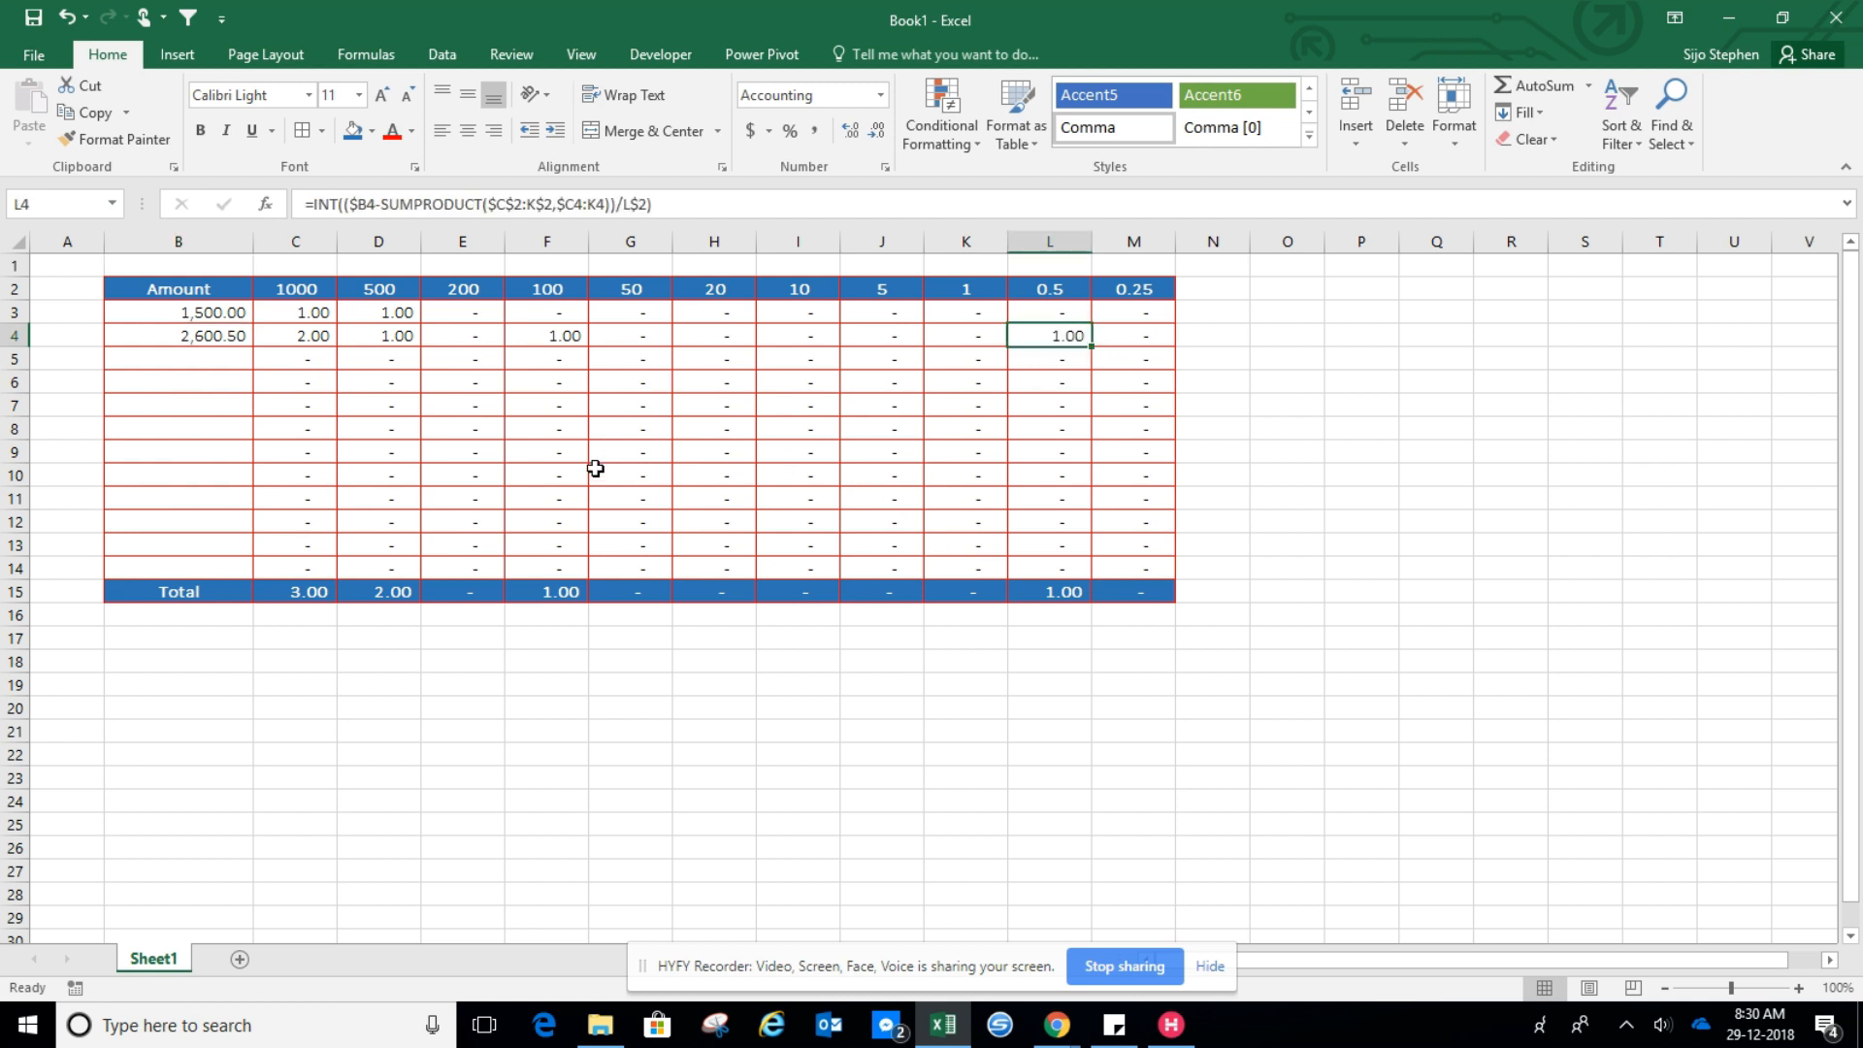
pyautogui.moveTo(156, 342); pyautogui.dragTo(1141, 340)
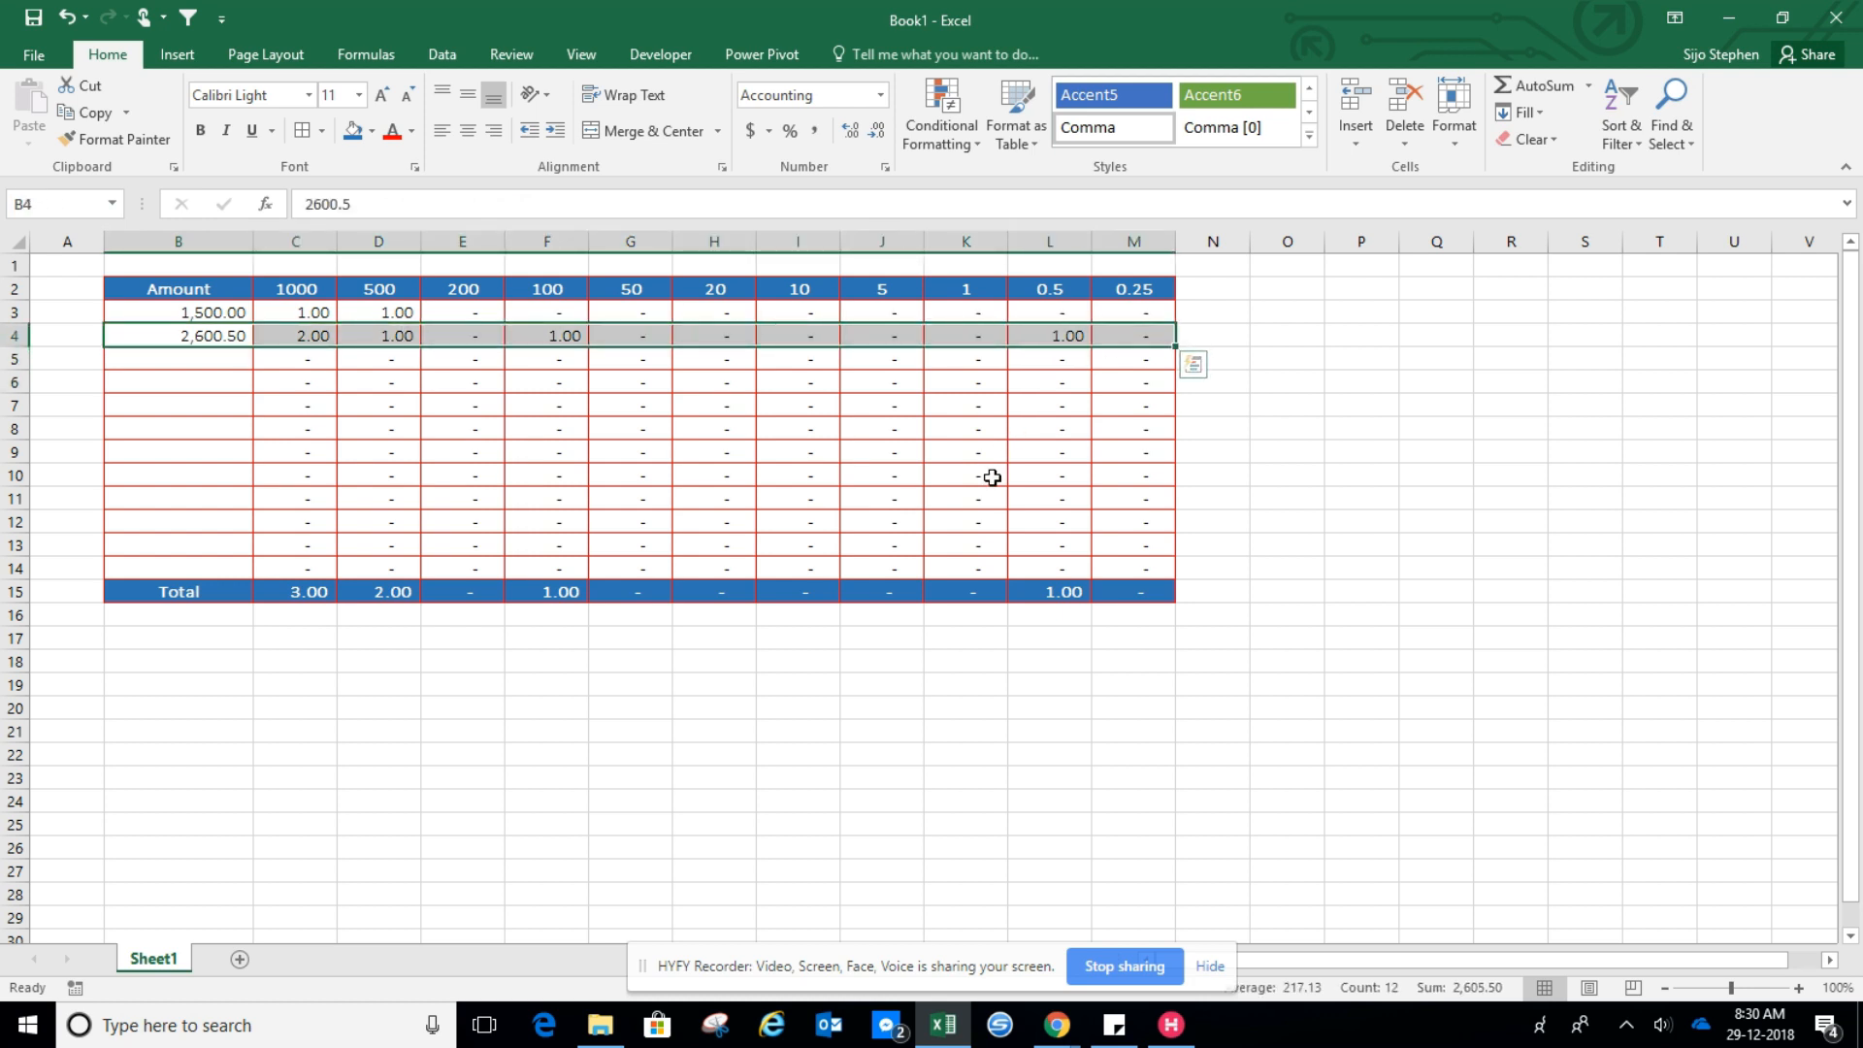